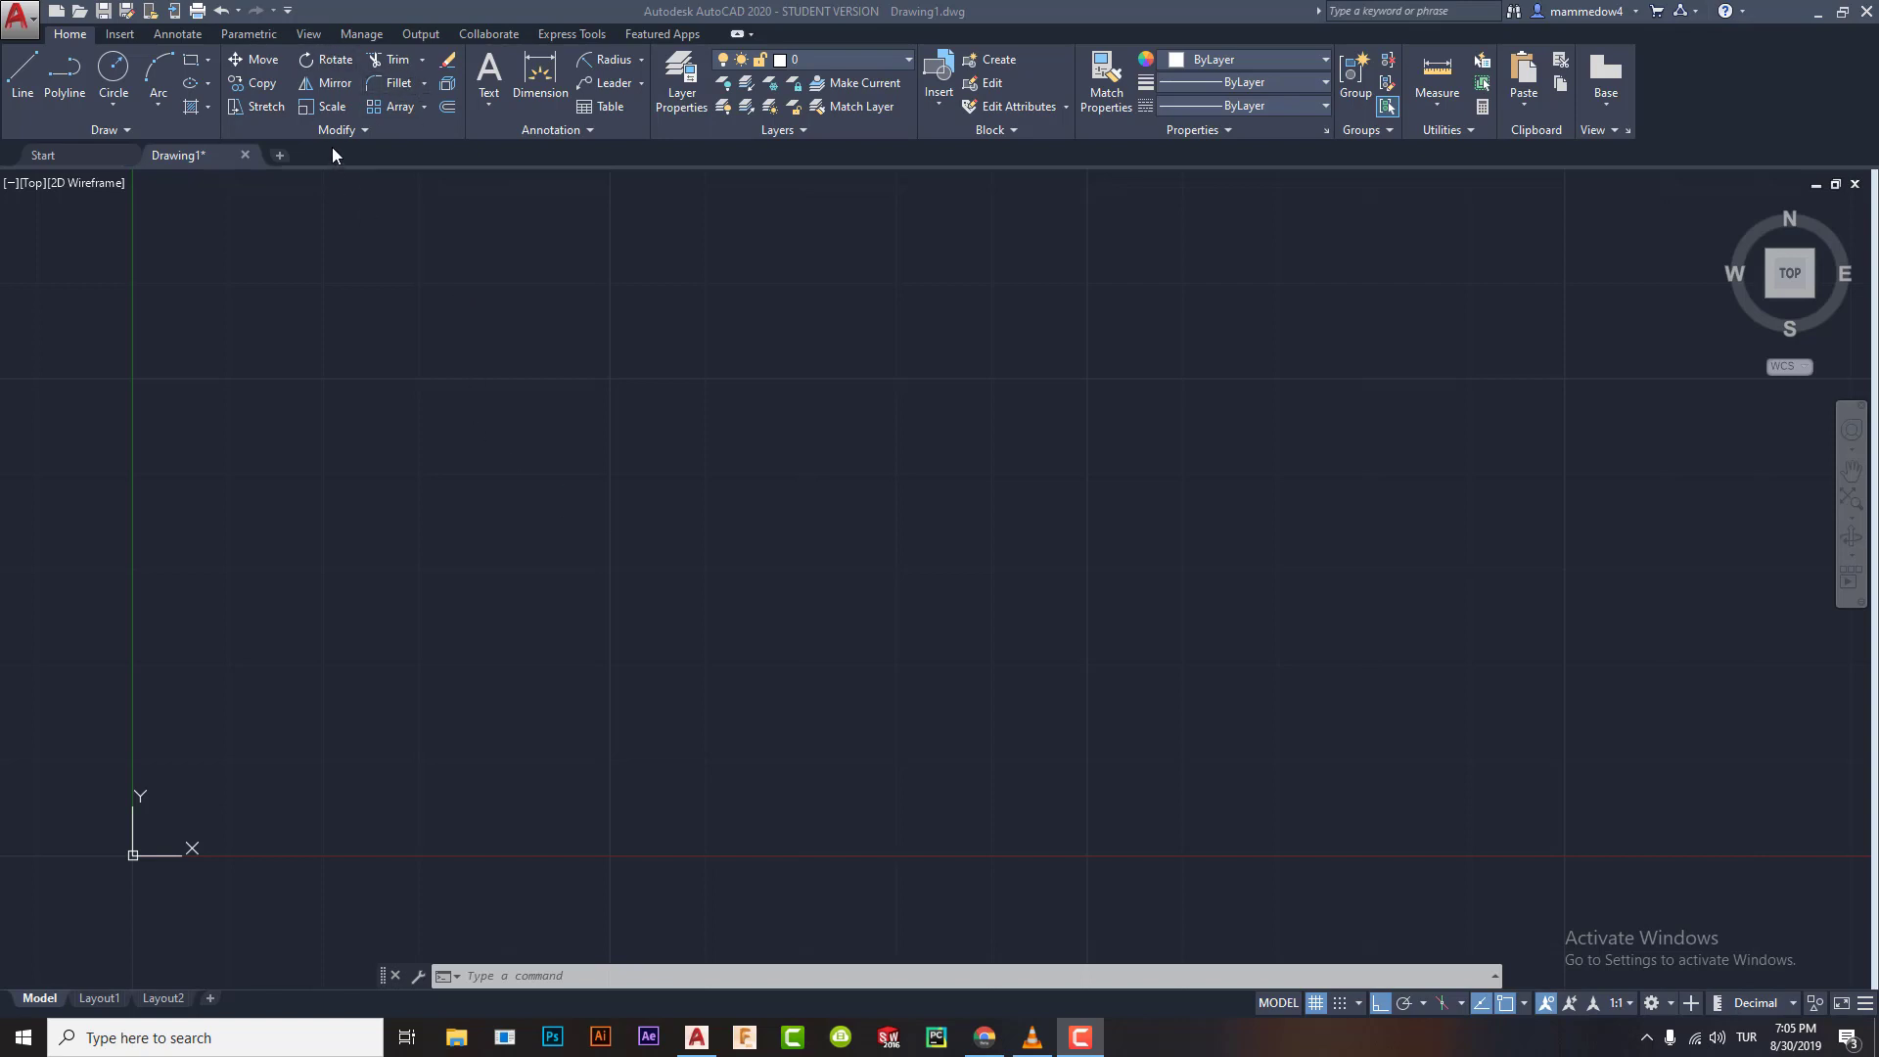
click(425, 84)
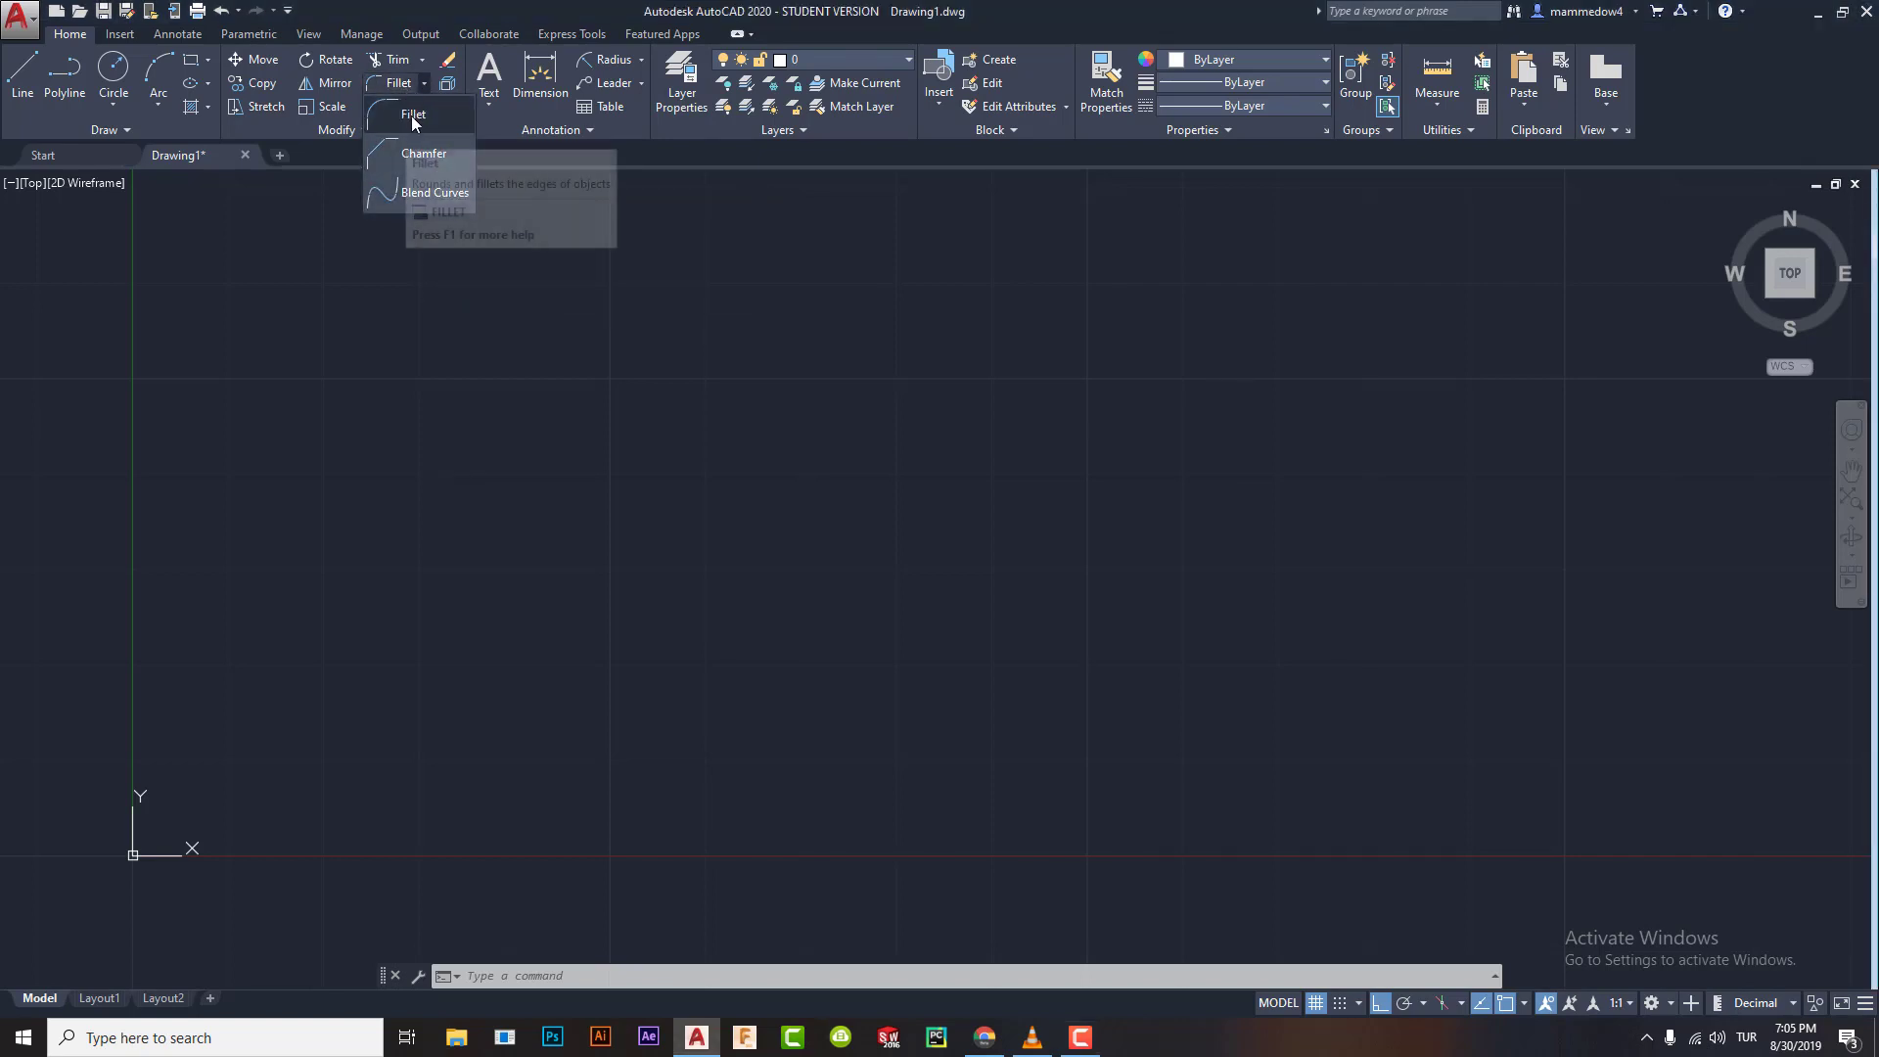
click(423, 86)
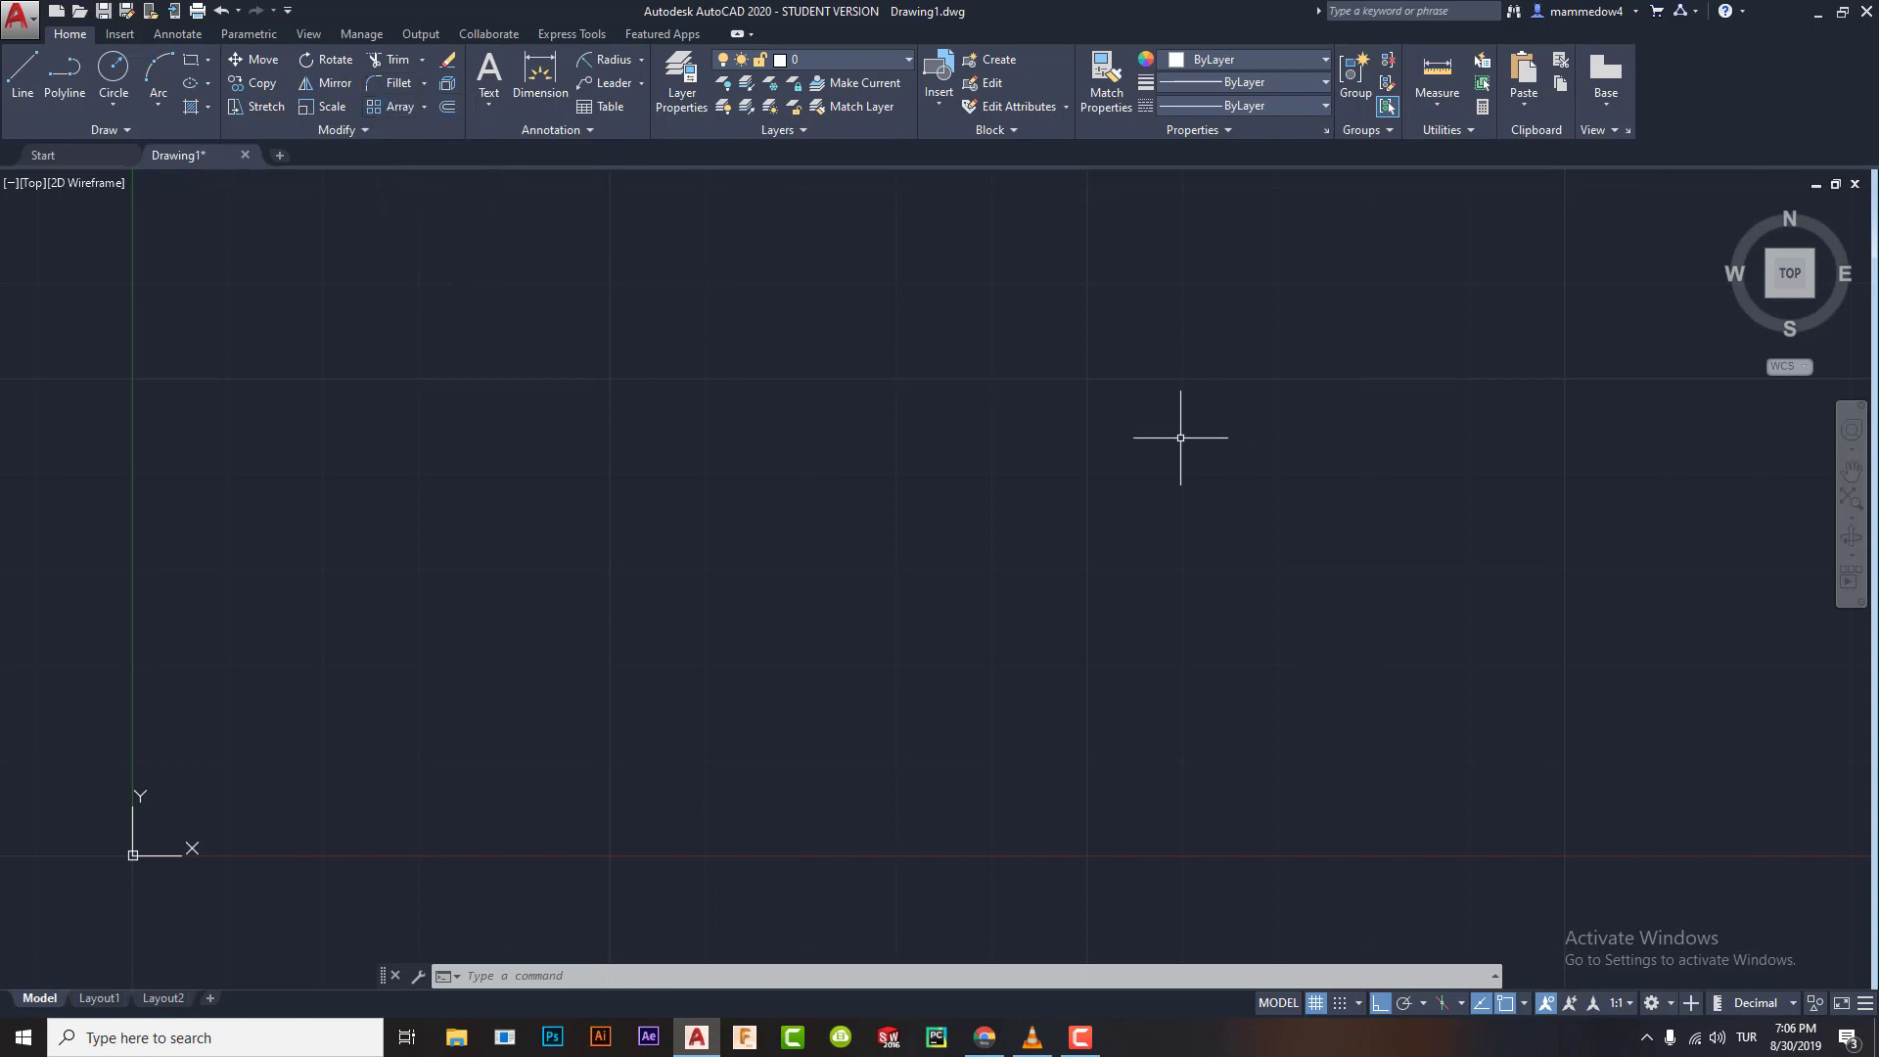
Draw a wide rectangle in the empty drawing area from two opposite corners
text(c)
key(Return)
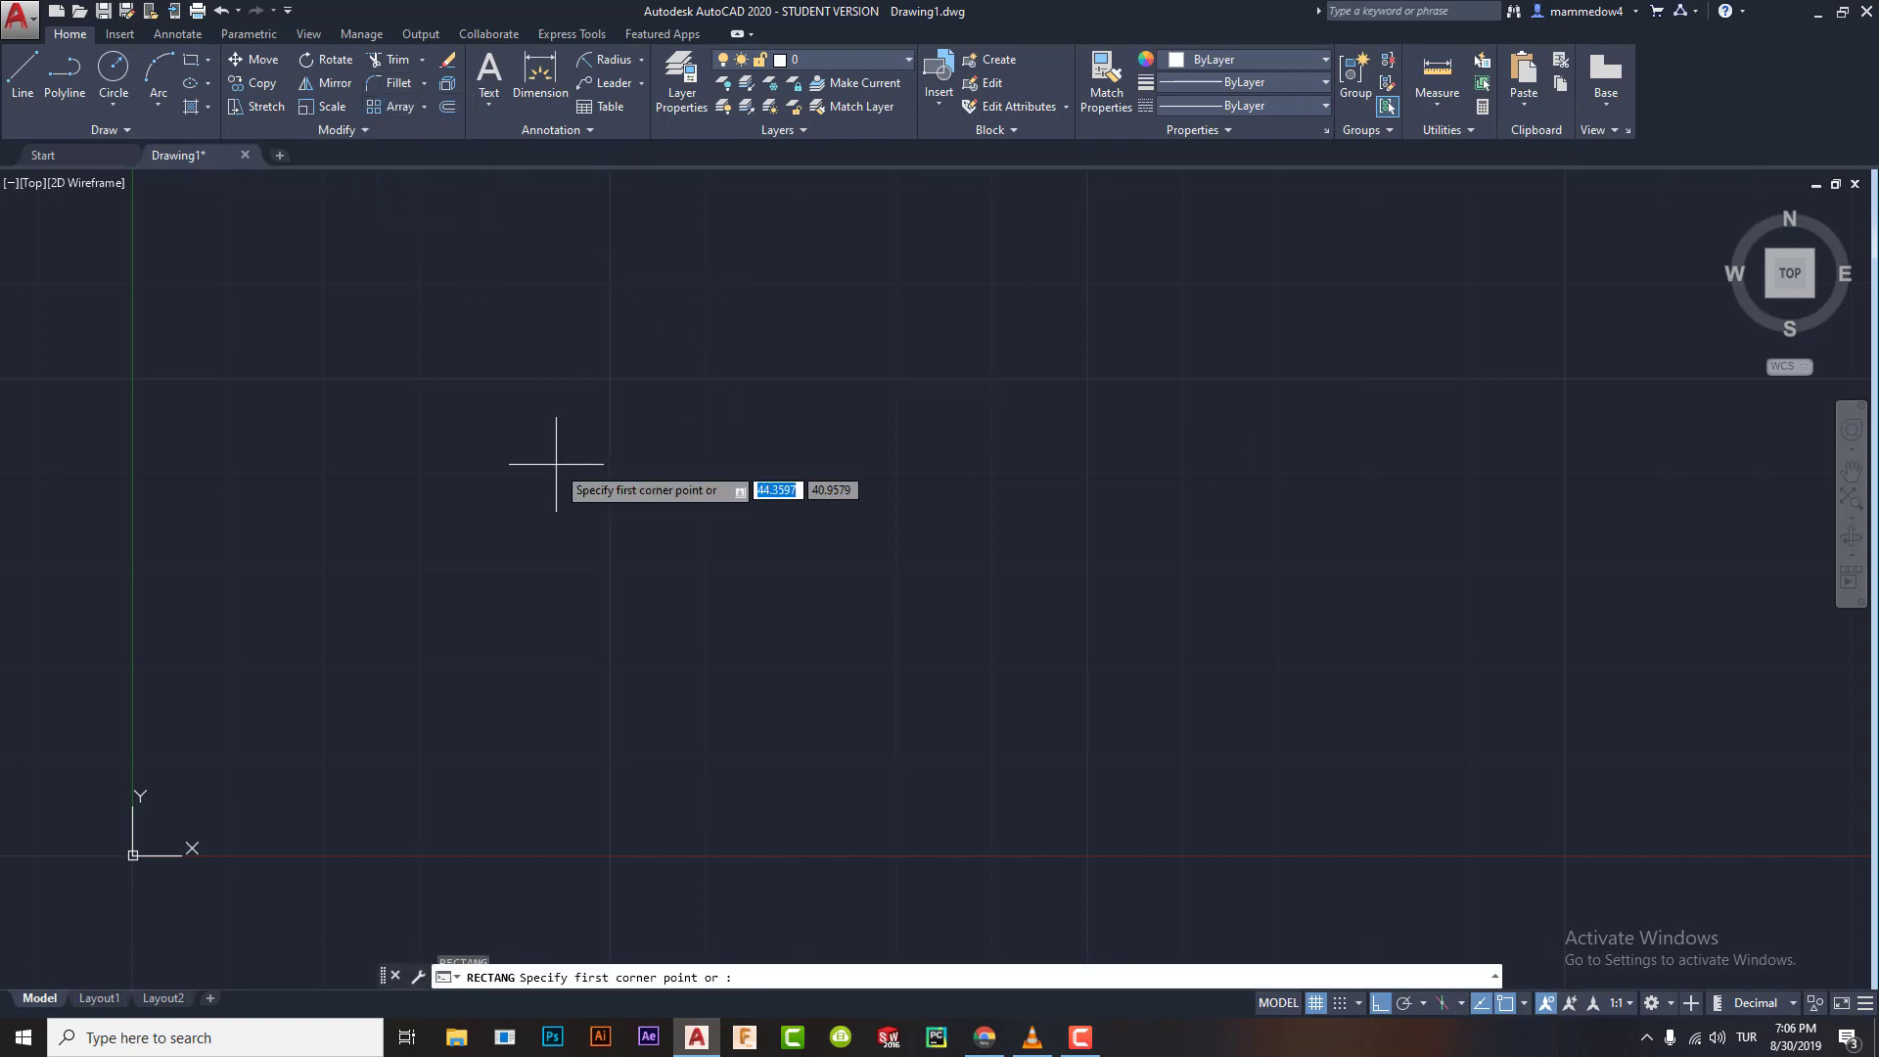
click(527, 742)
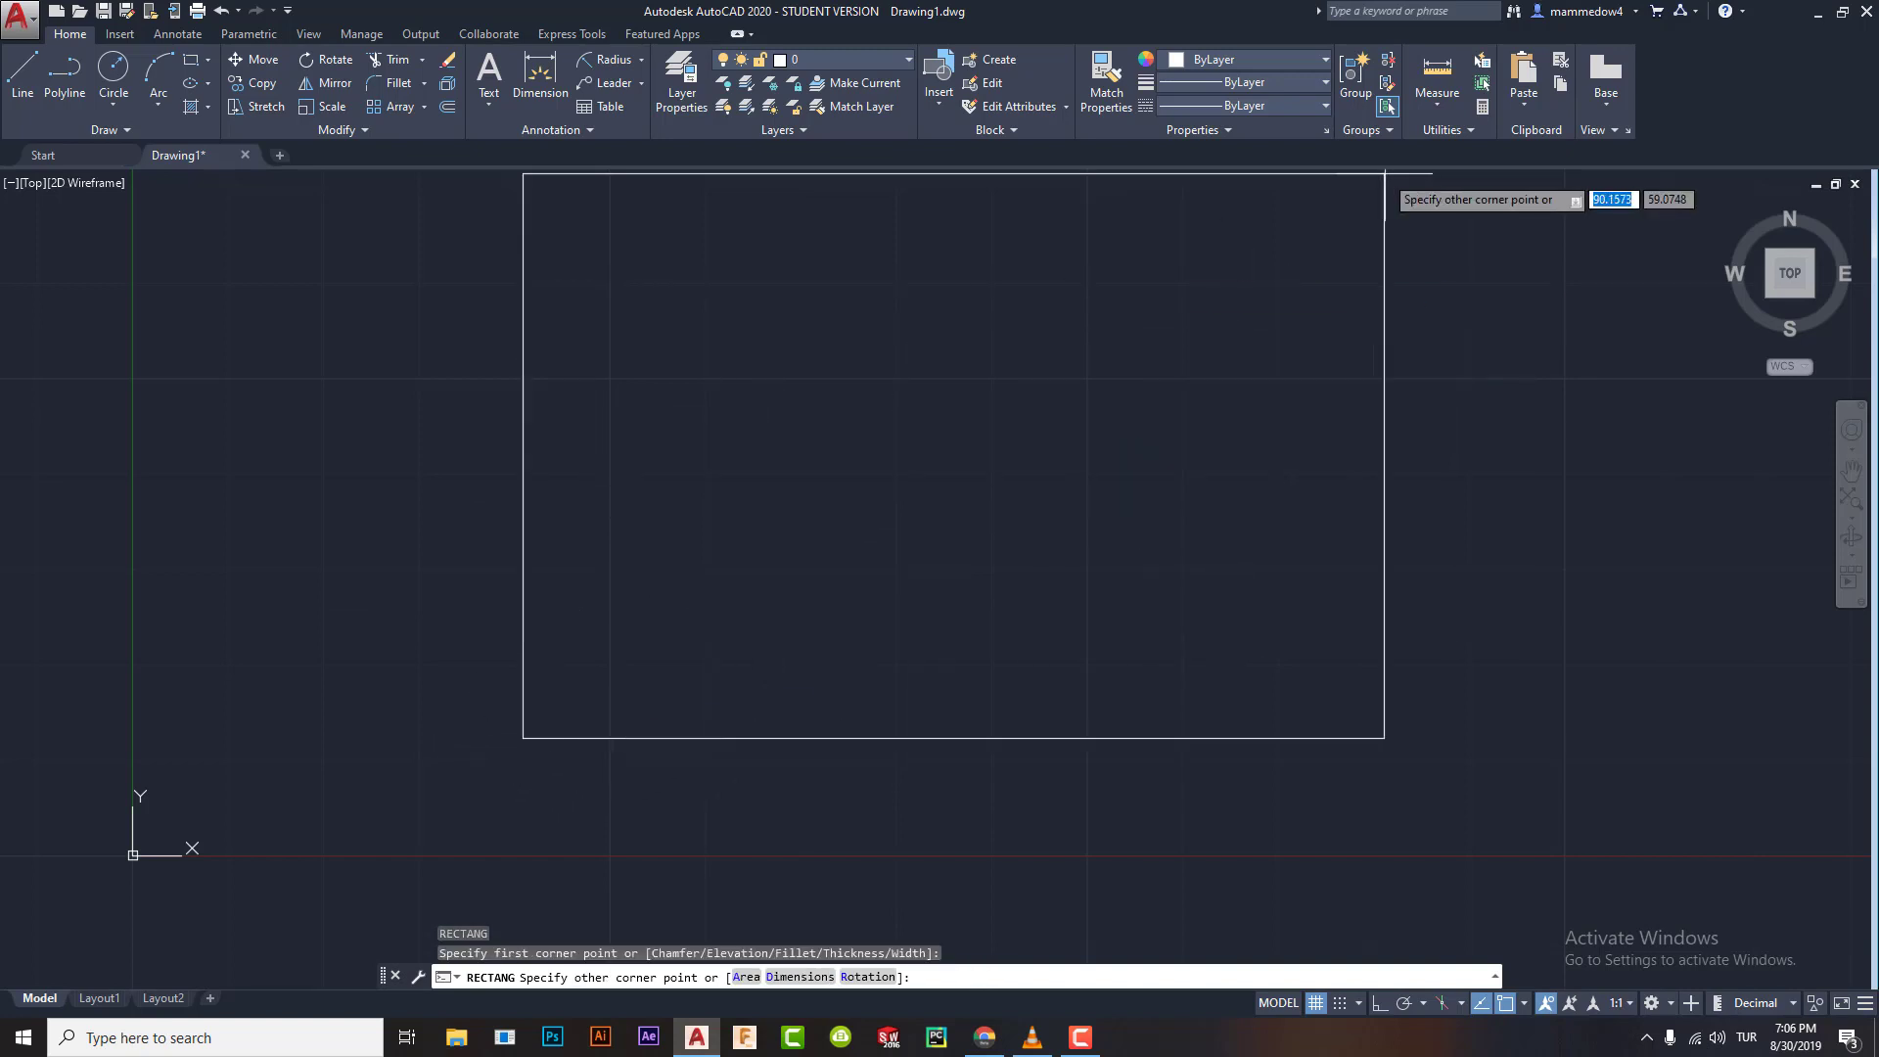
click(1289, 437)
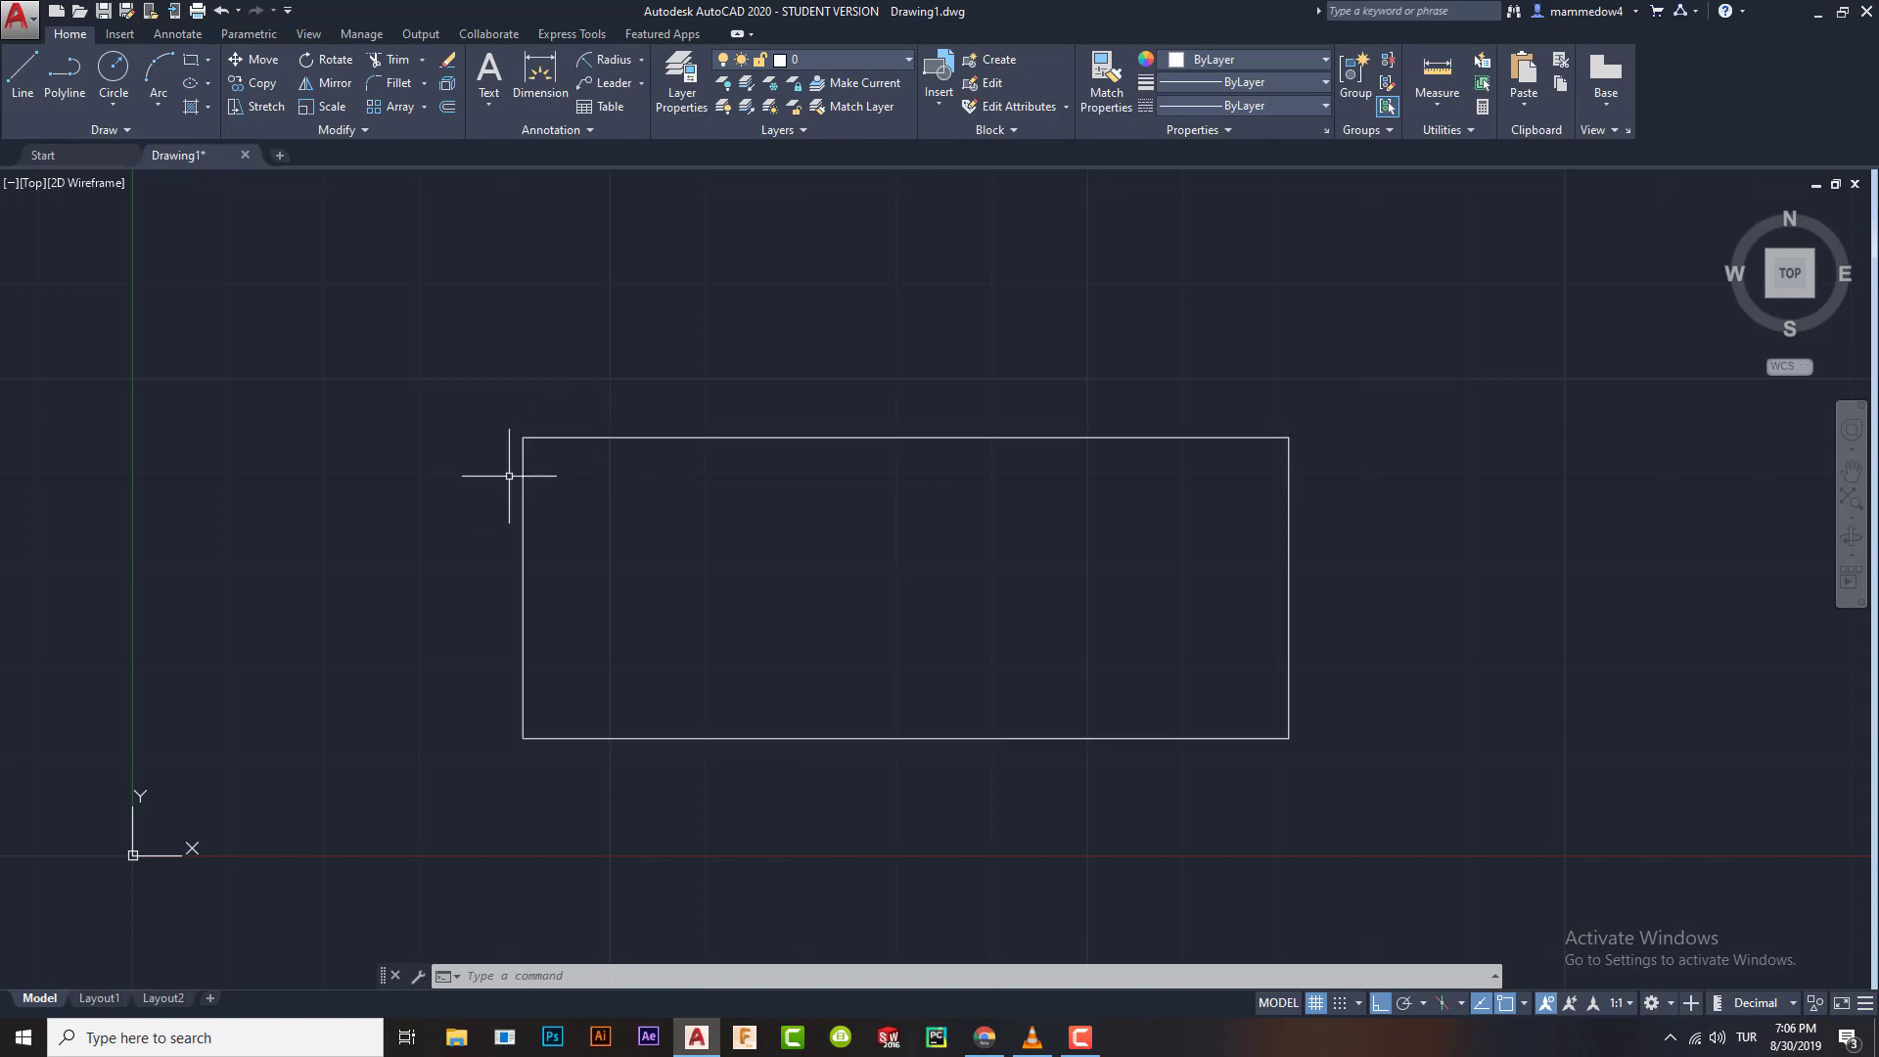
Fillet the rectangle's upper-left corner with a radius of 20
text(f)
key(Return)
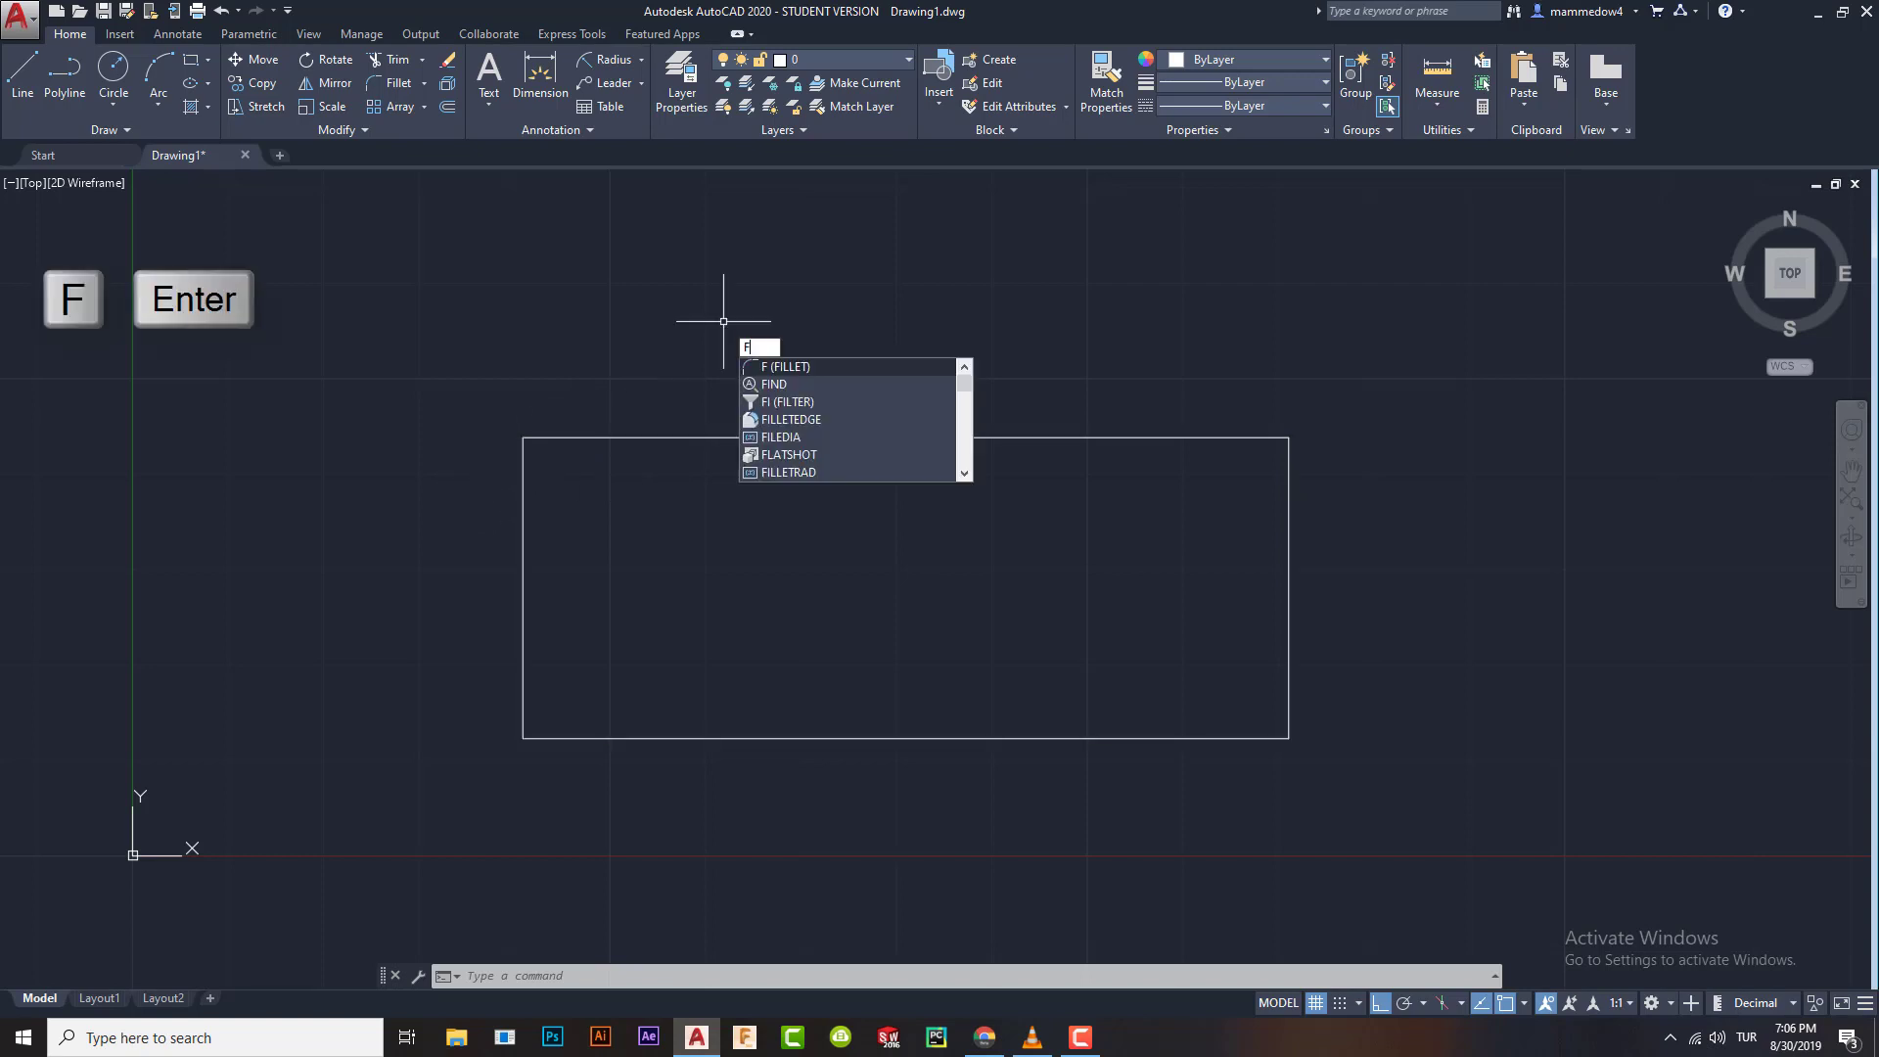
click(396, 85)
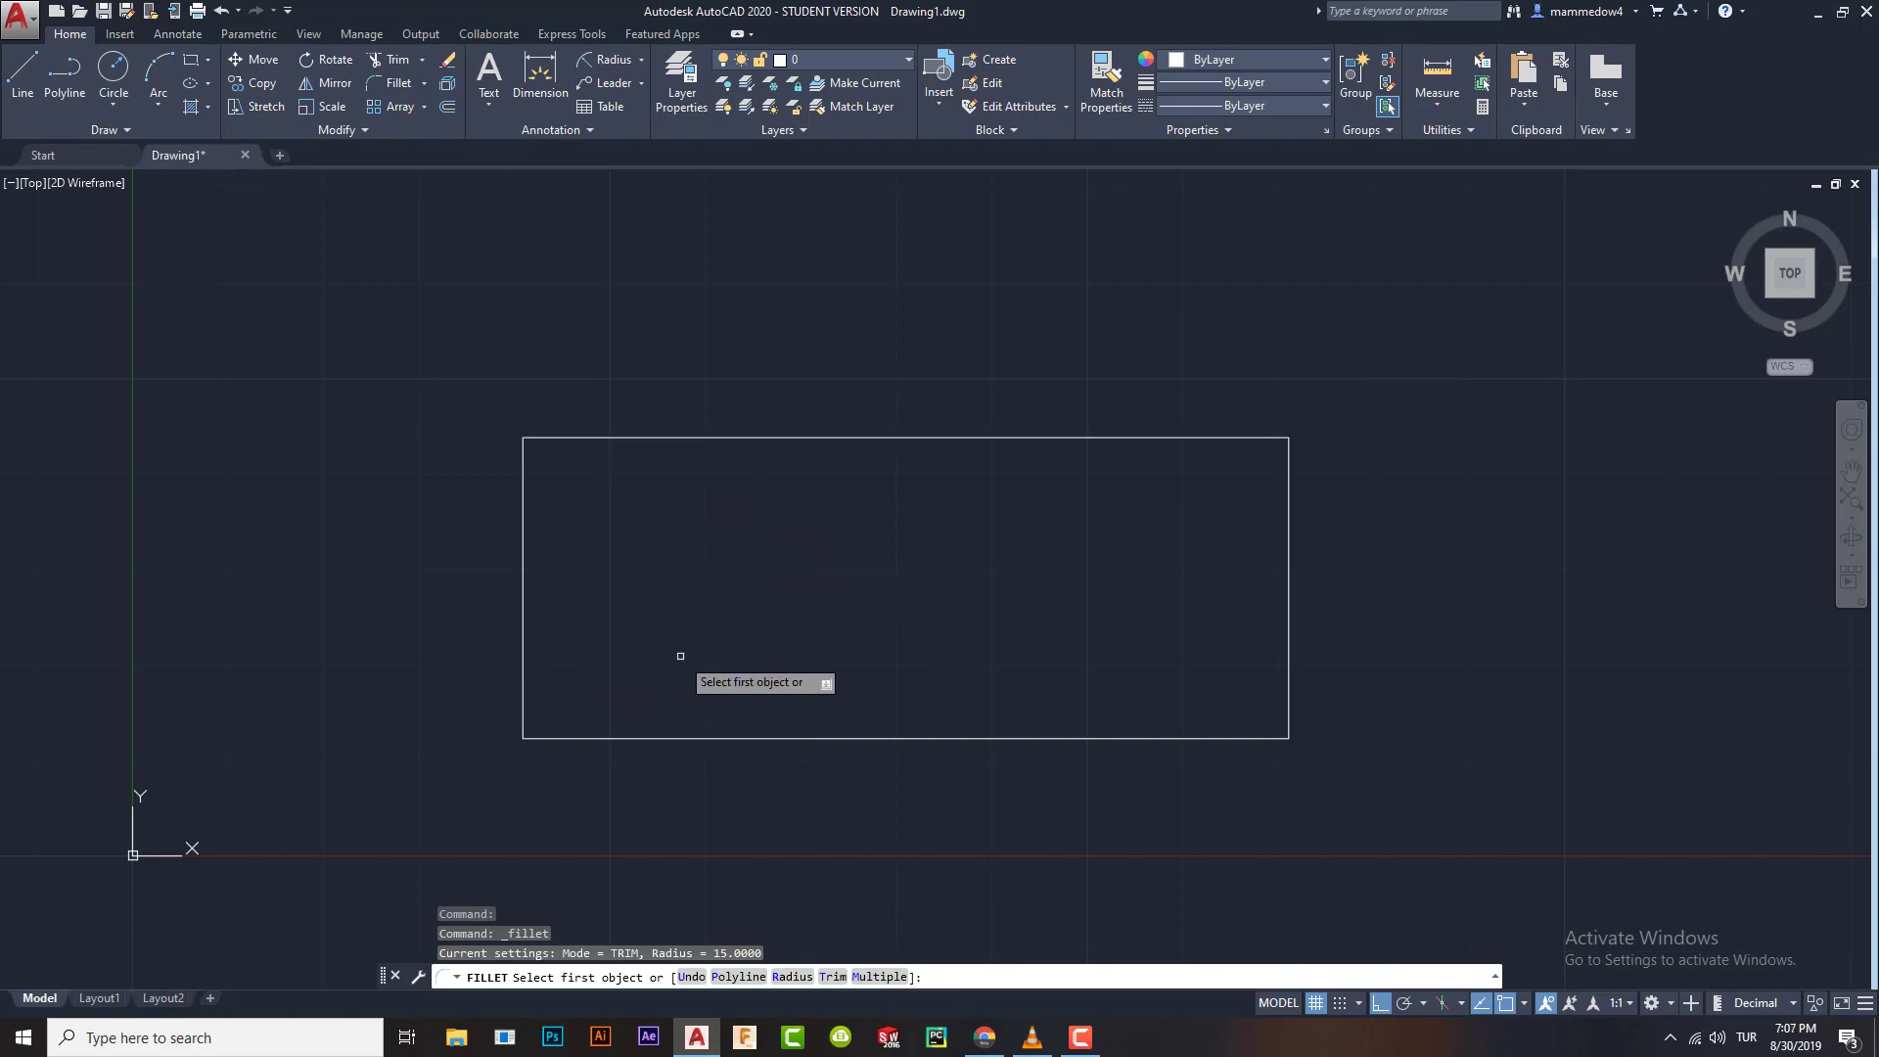
text(r)
key(Return)
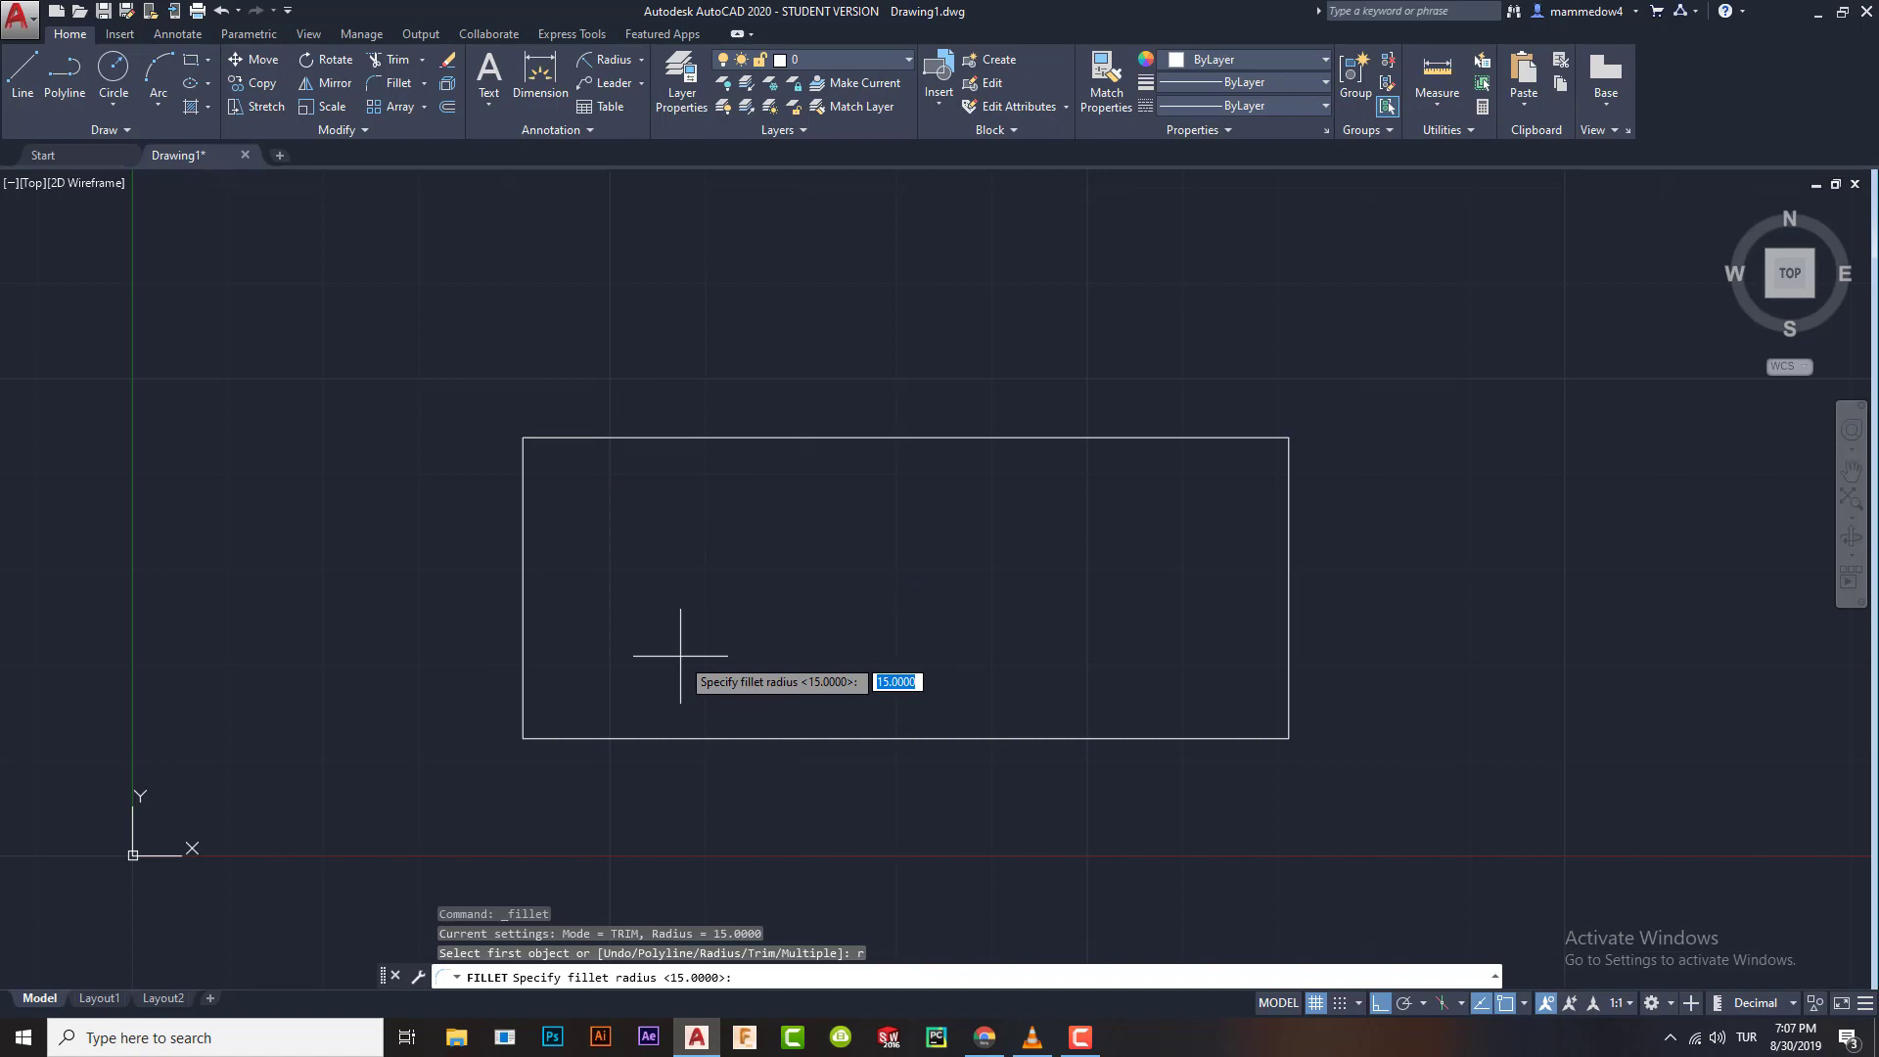
key(BackSpace)
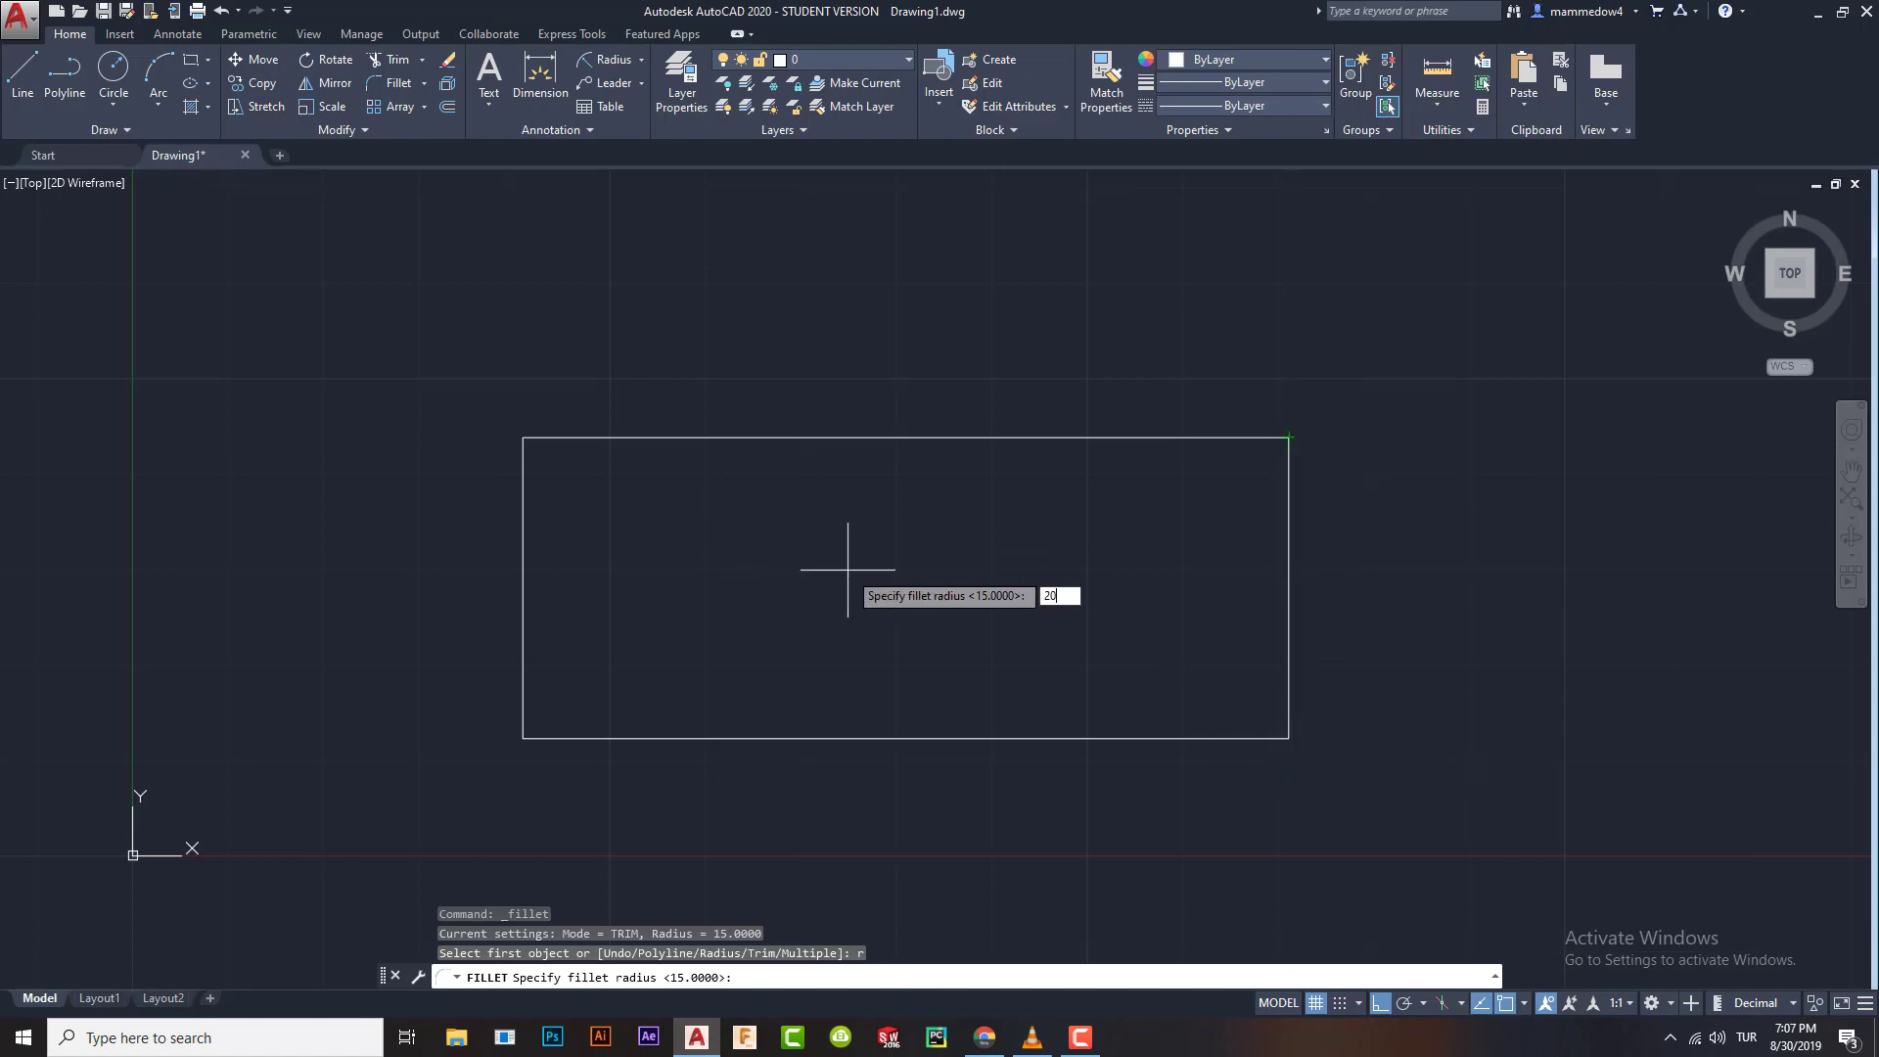
key(Return)
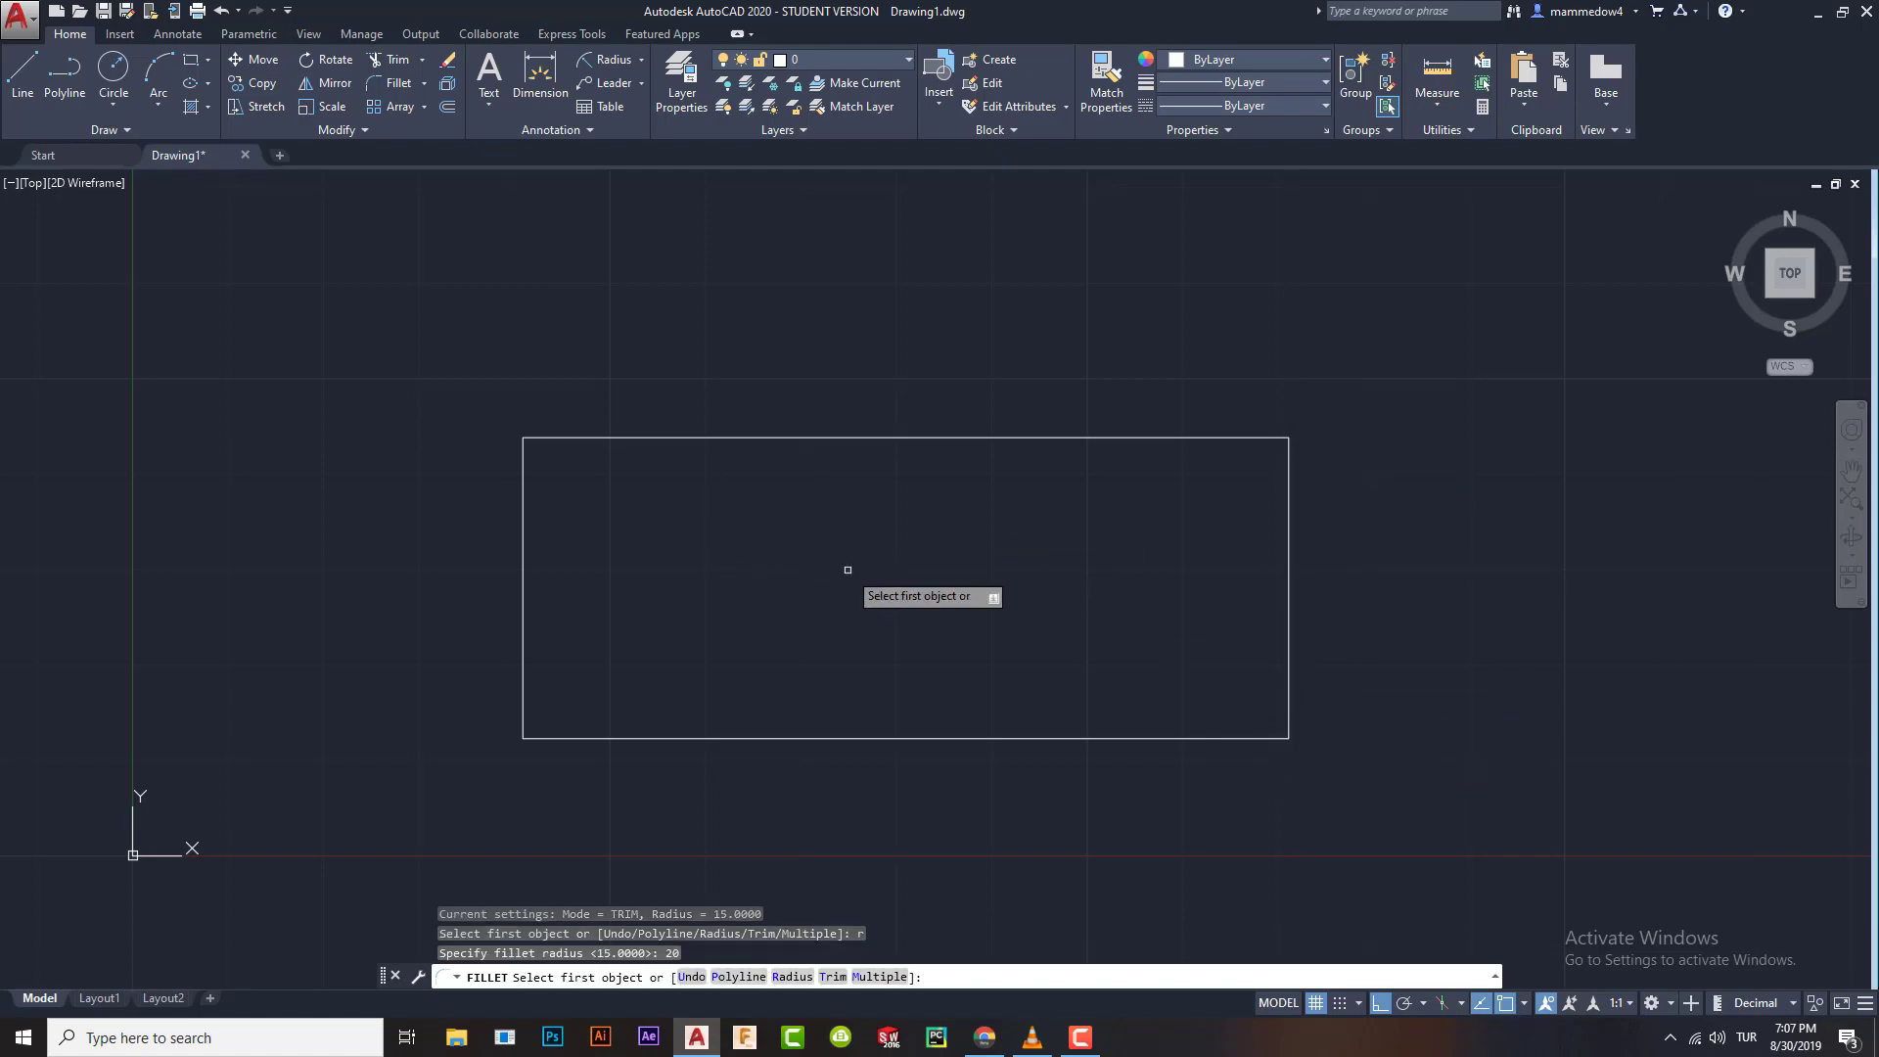
click(522, 466)
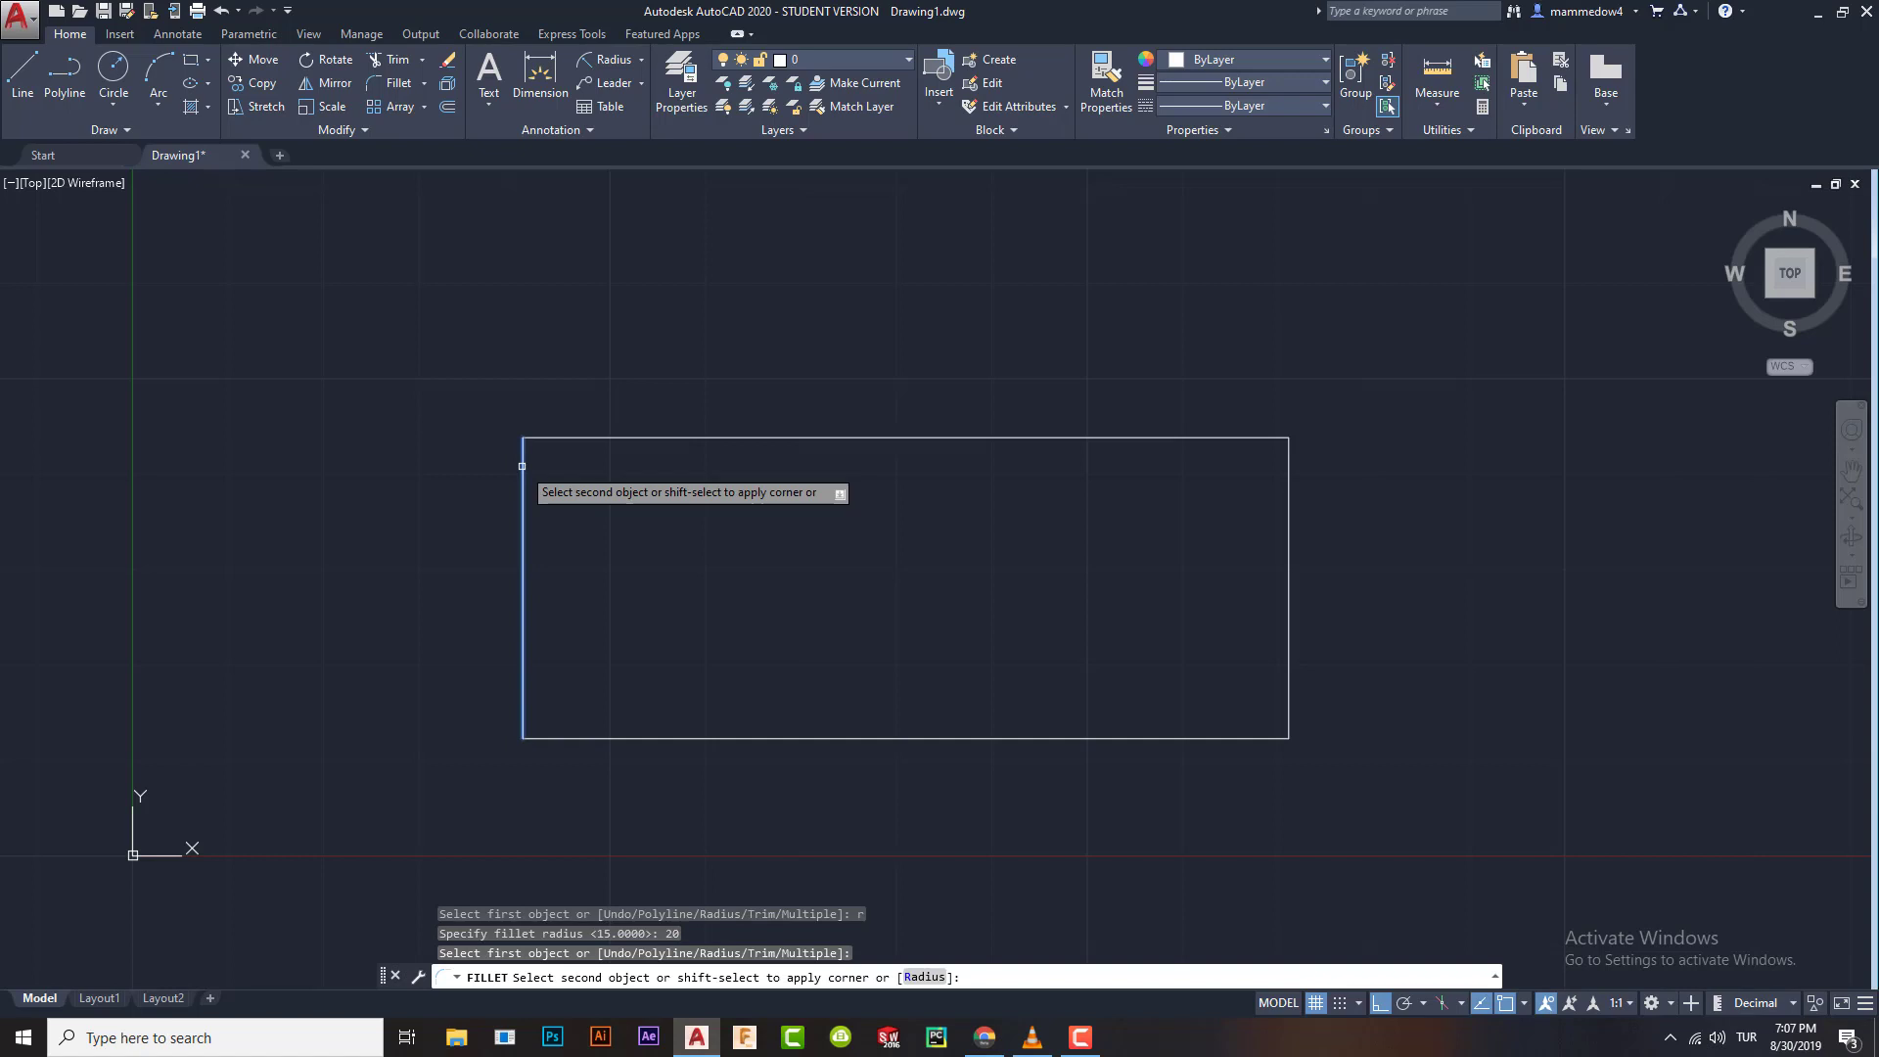
click(566, 437)
Fillet the rectangle's upper-right corner with the same radius of 20
key(Return)
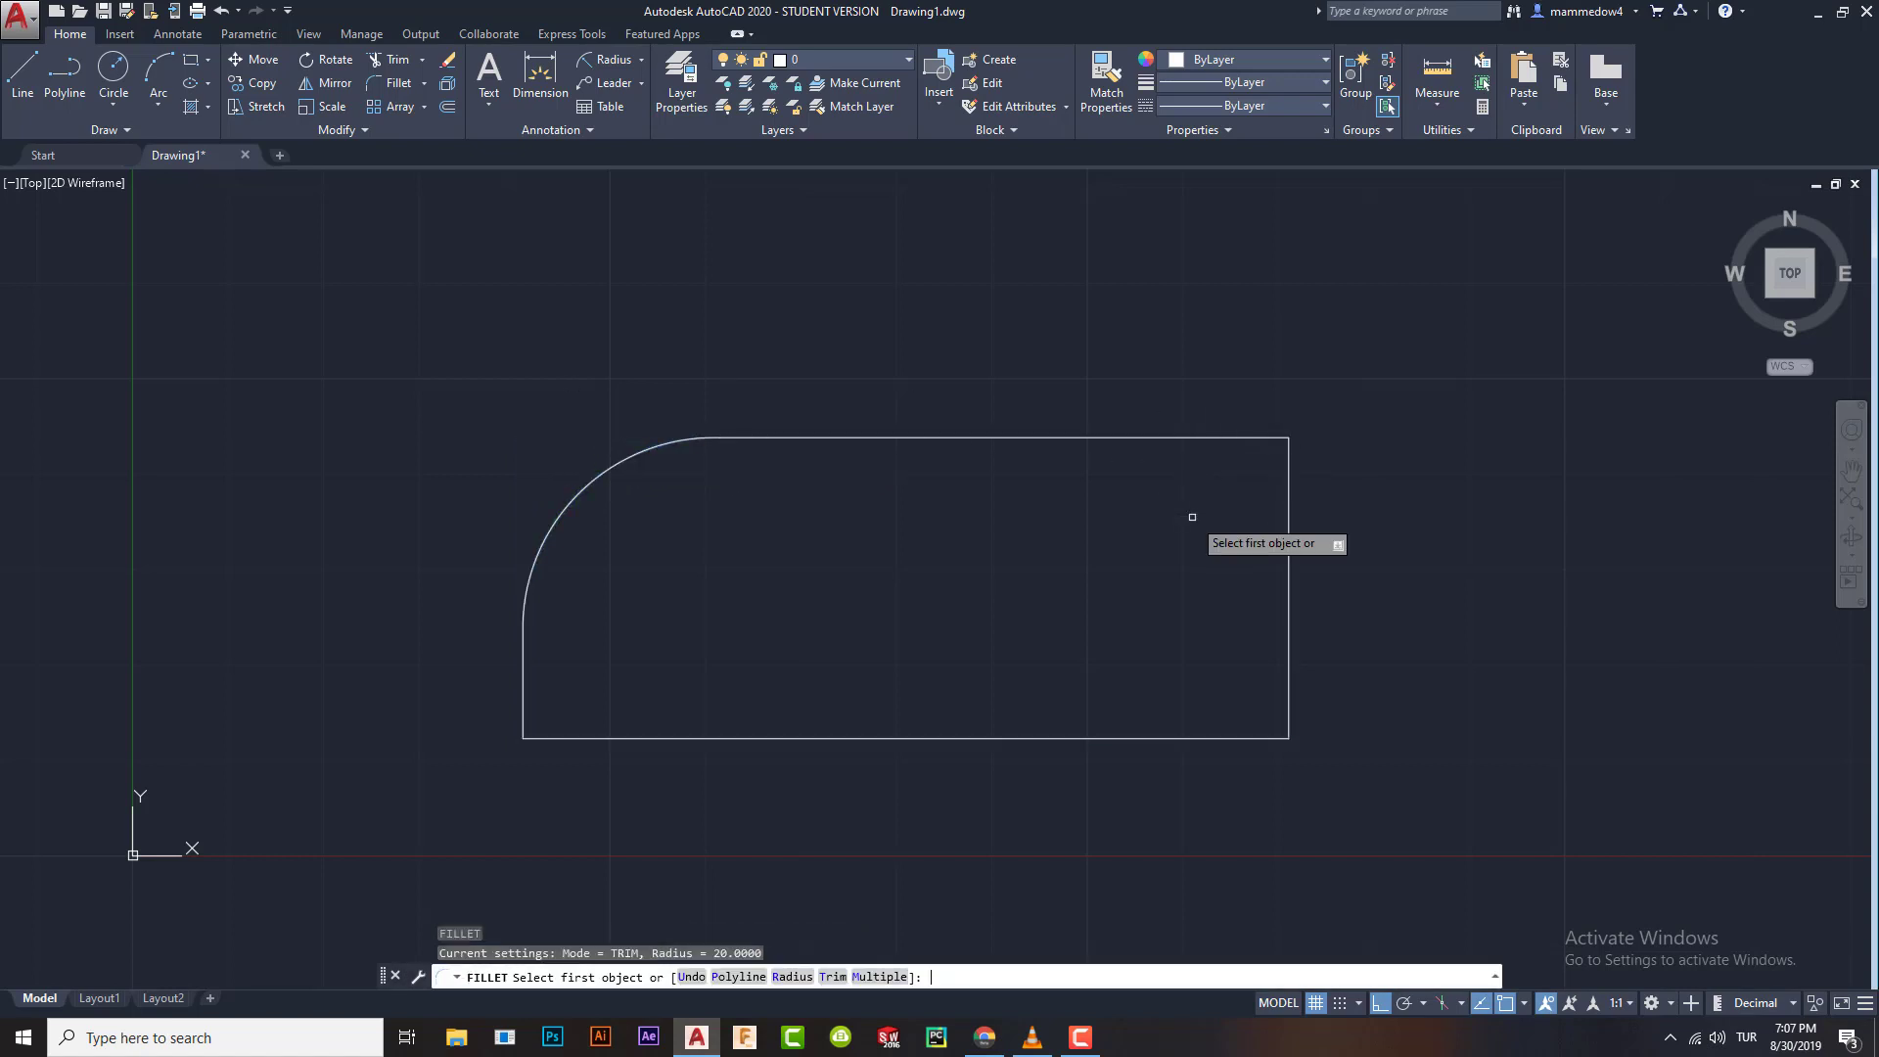
click(1208, 437)
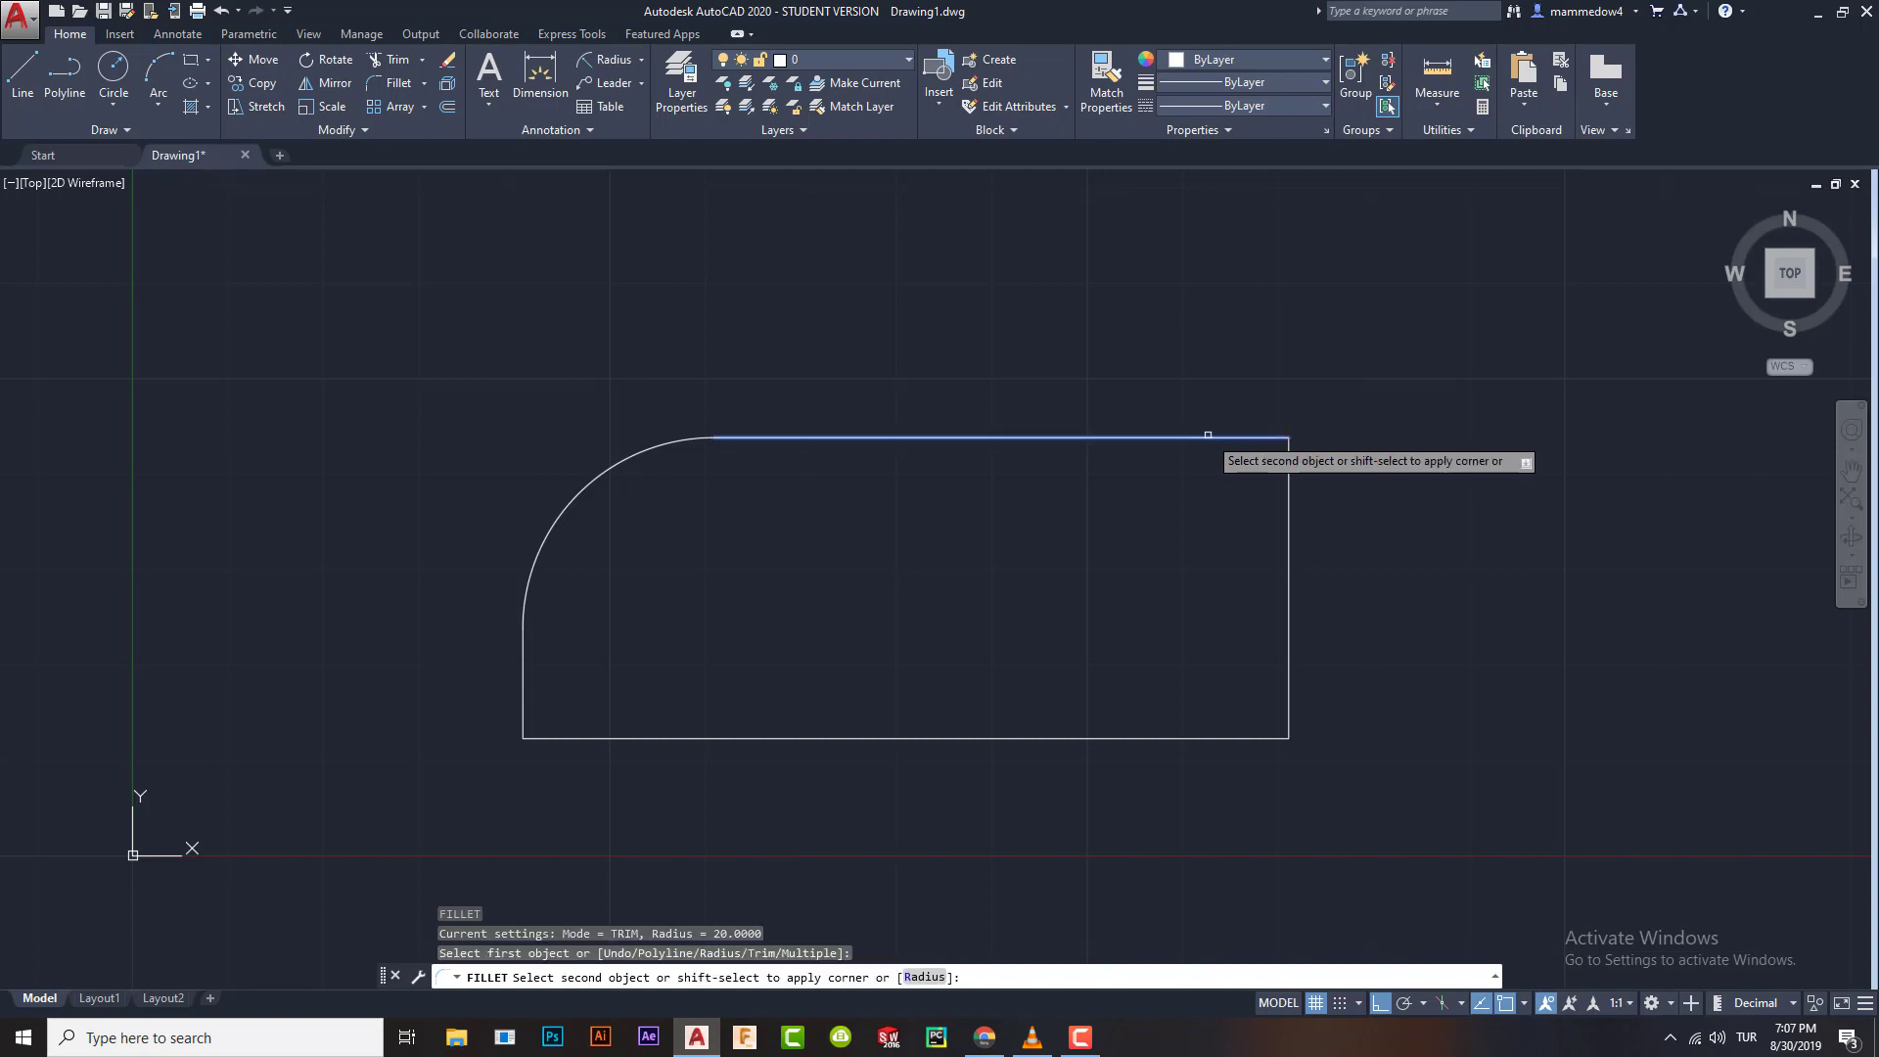
click(1288, 505)
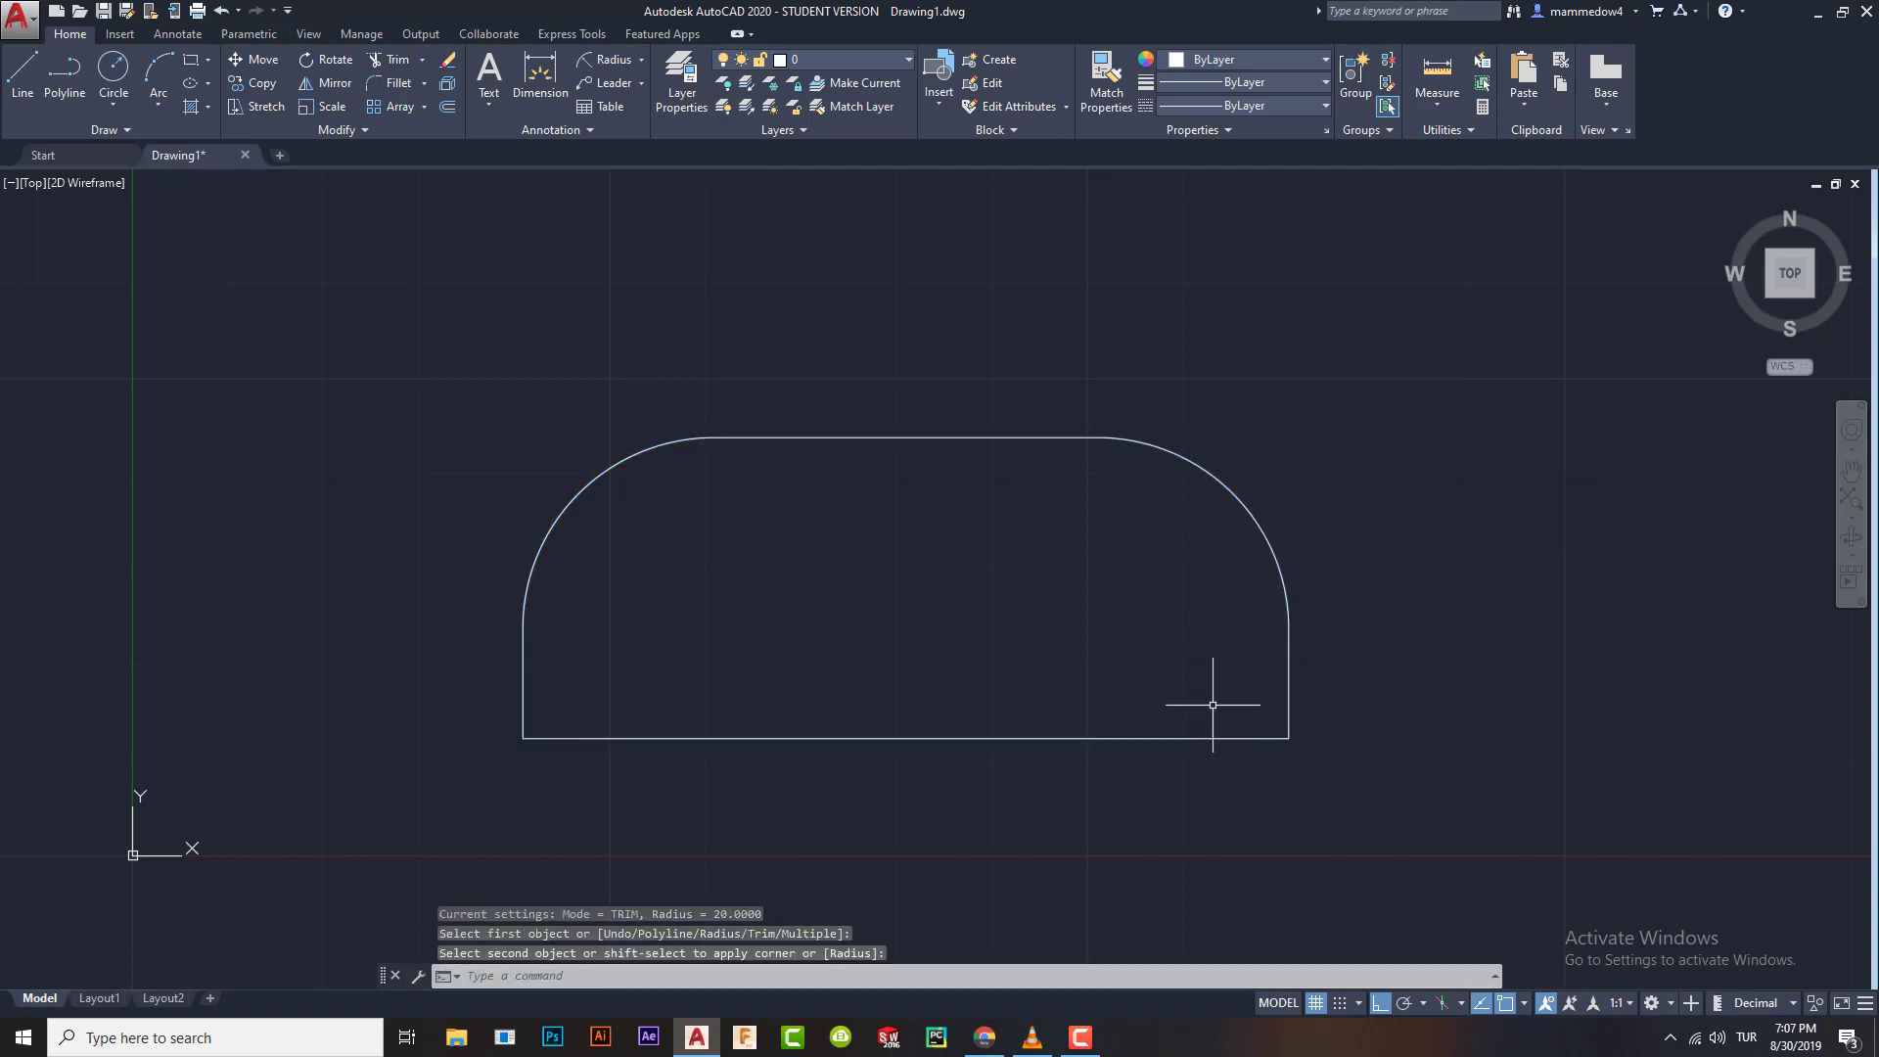
key(Return)
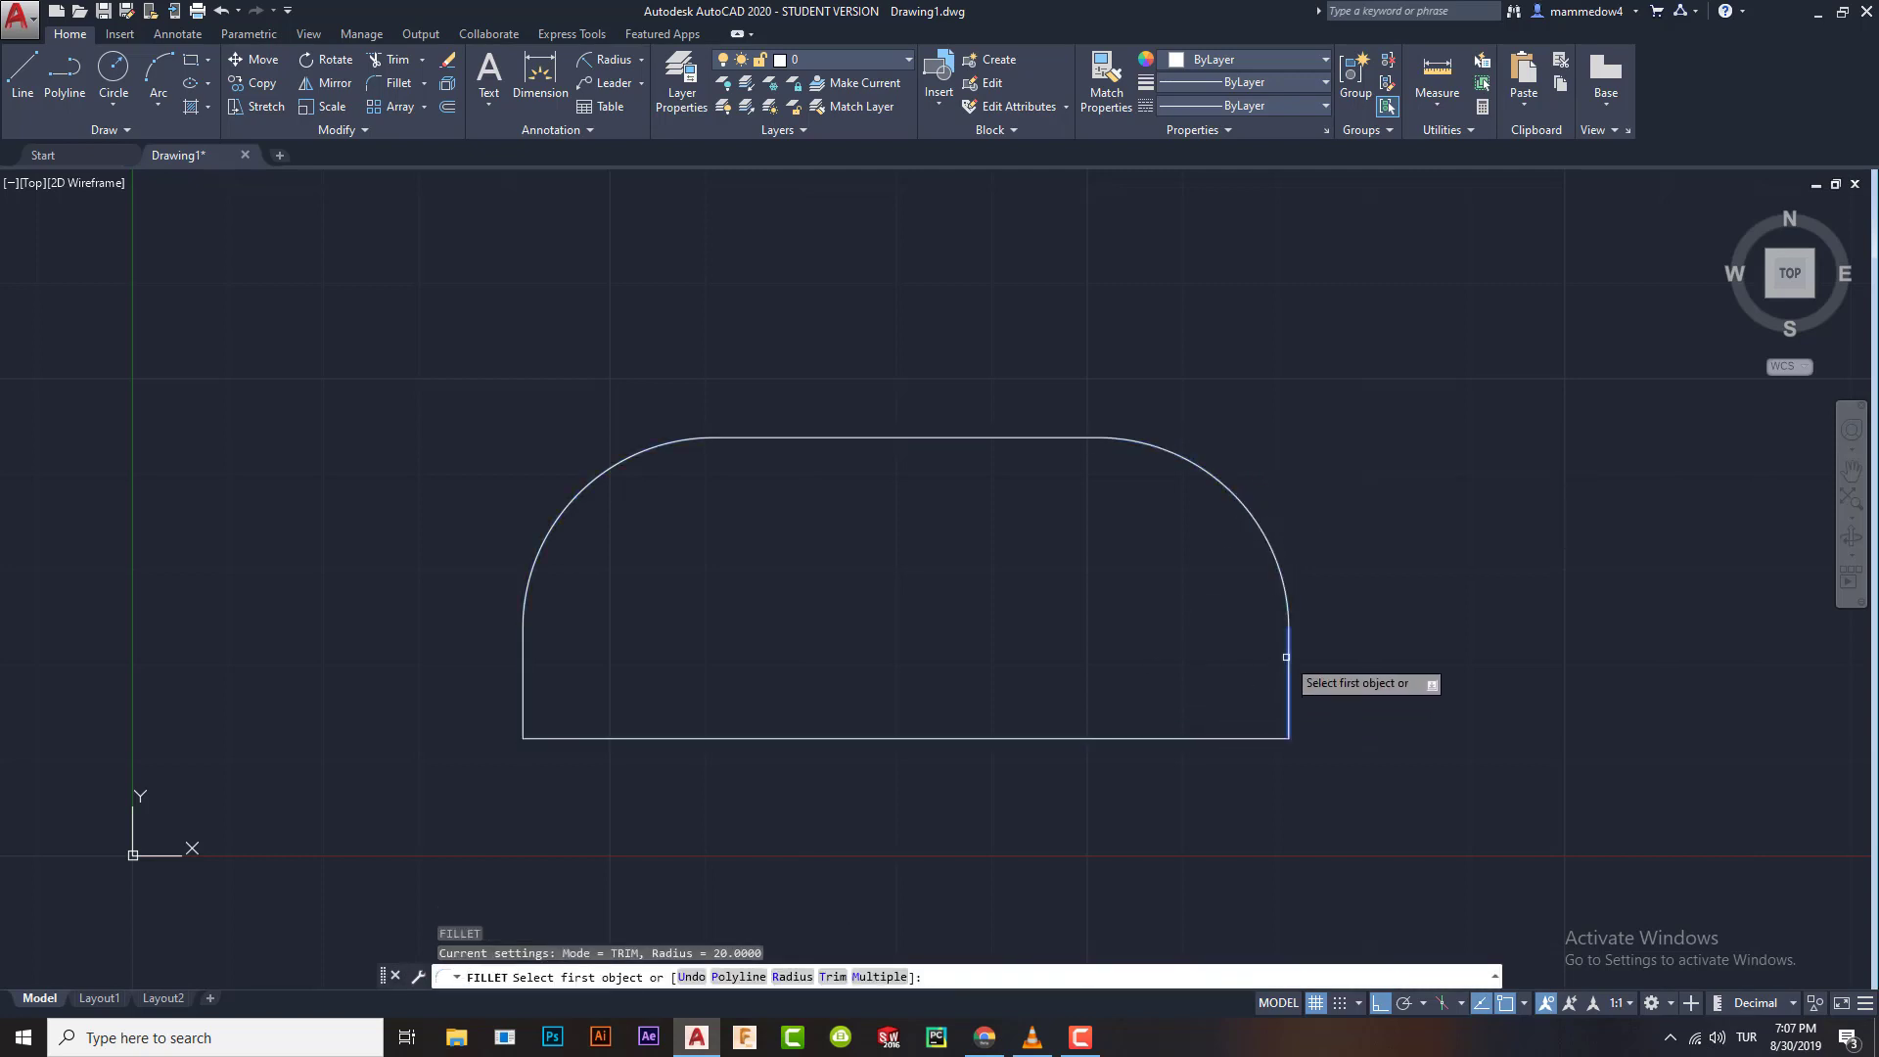
click(1286, 657)
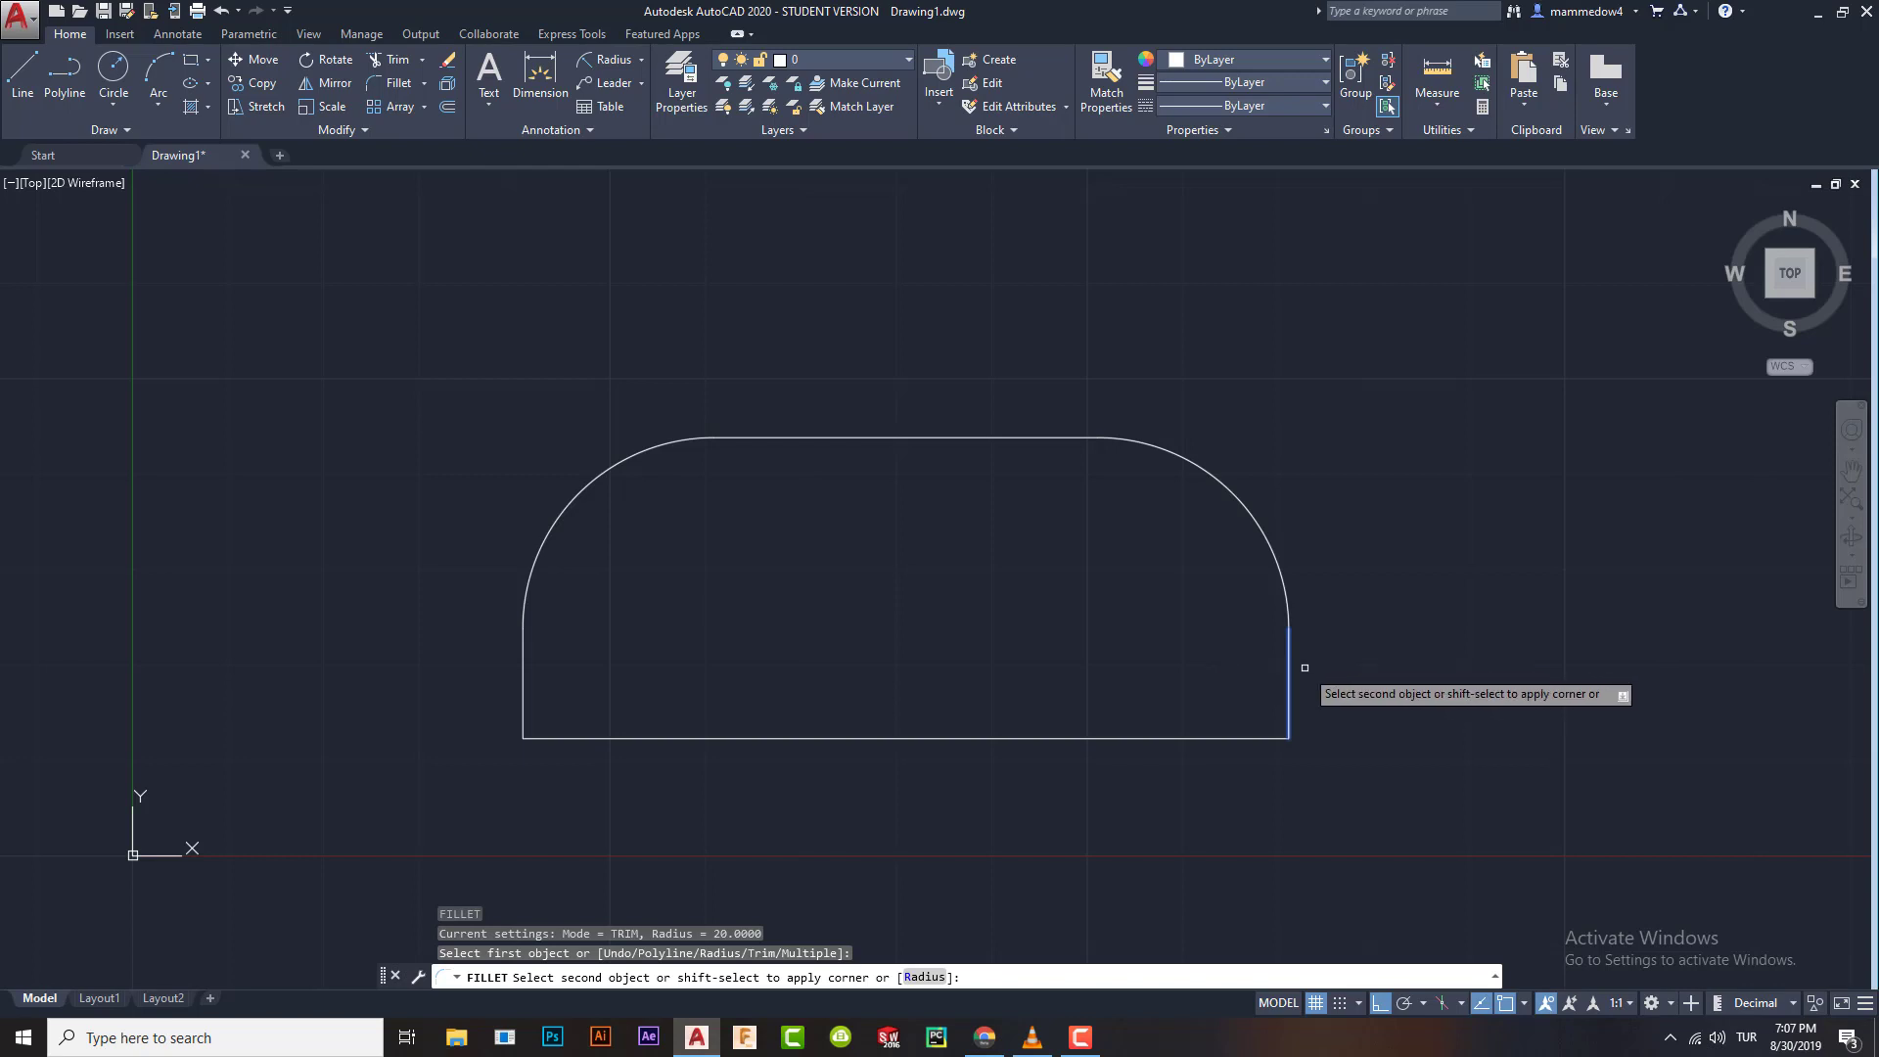
key(Escape)
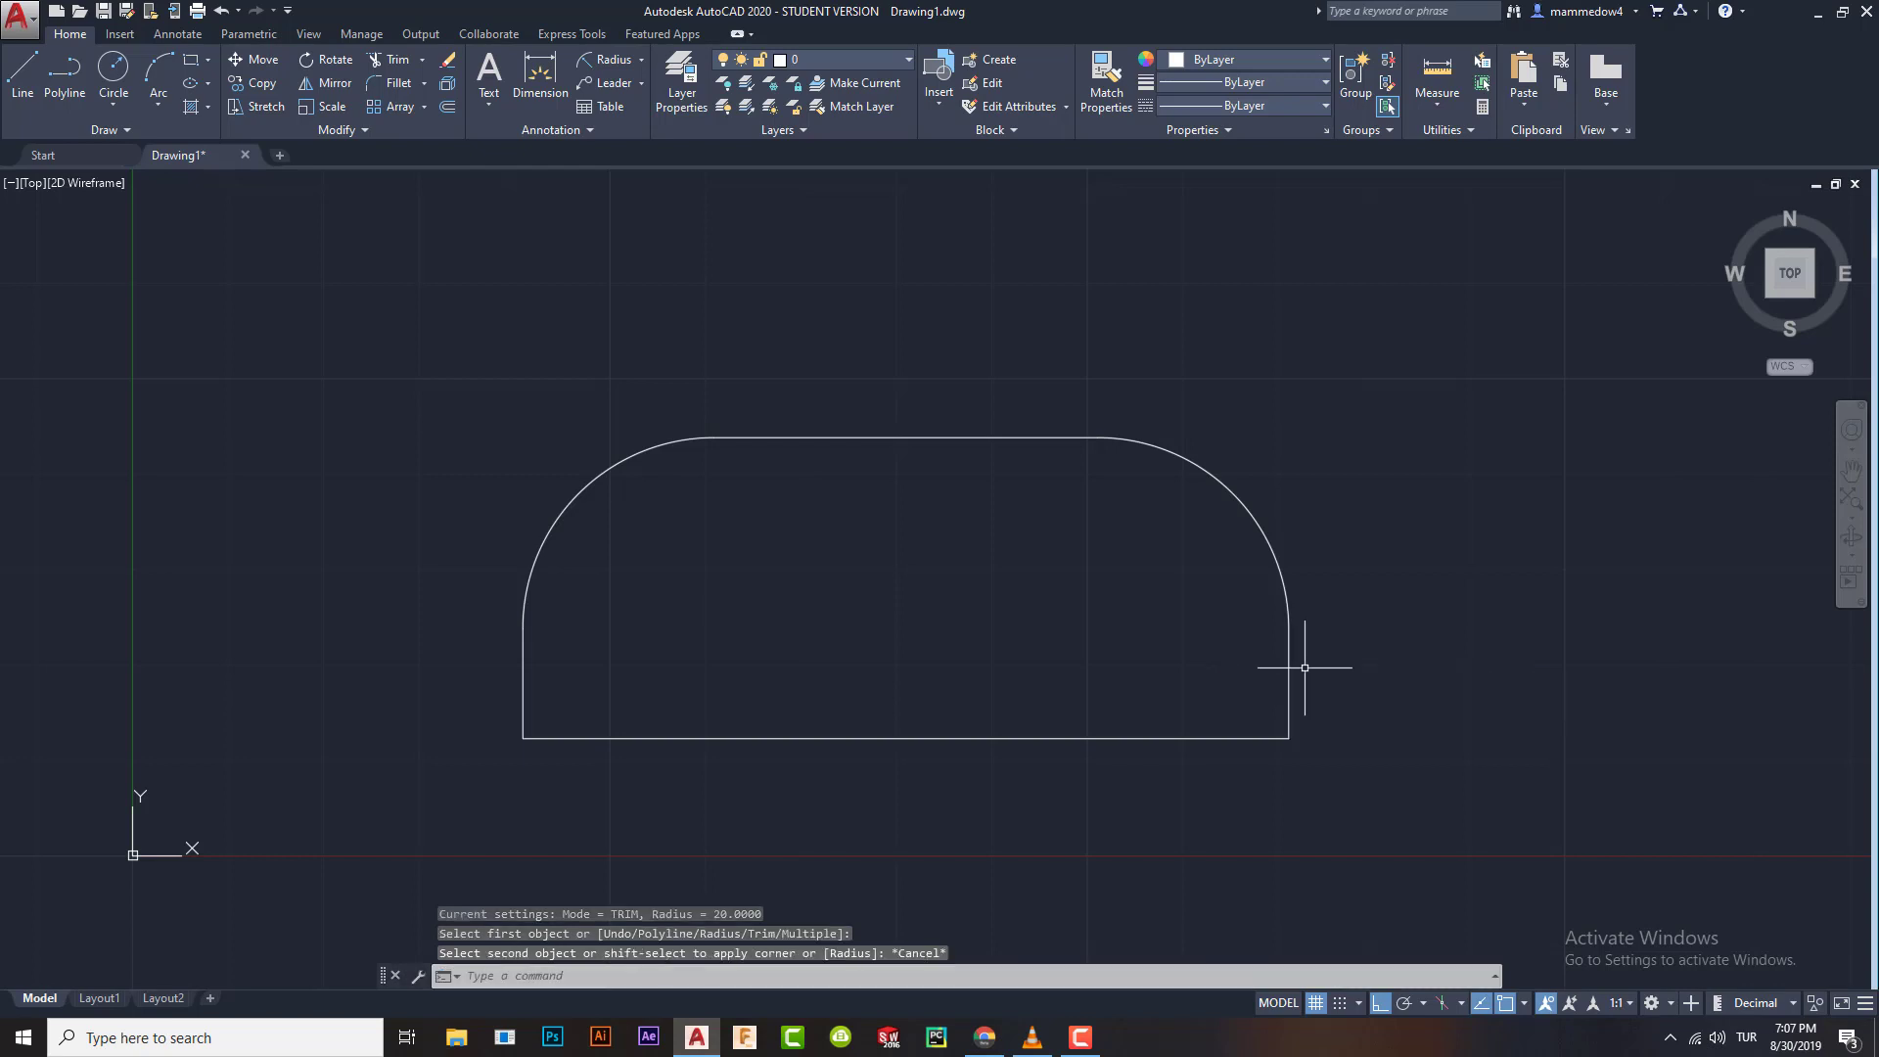
Erase the rectangle with the two rounded upper corners
click(358, 359)
click(1431, 797)
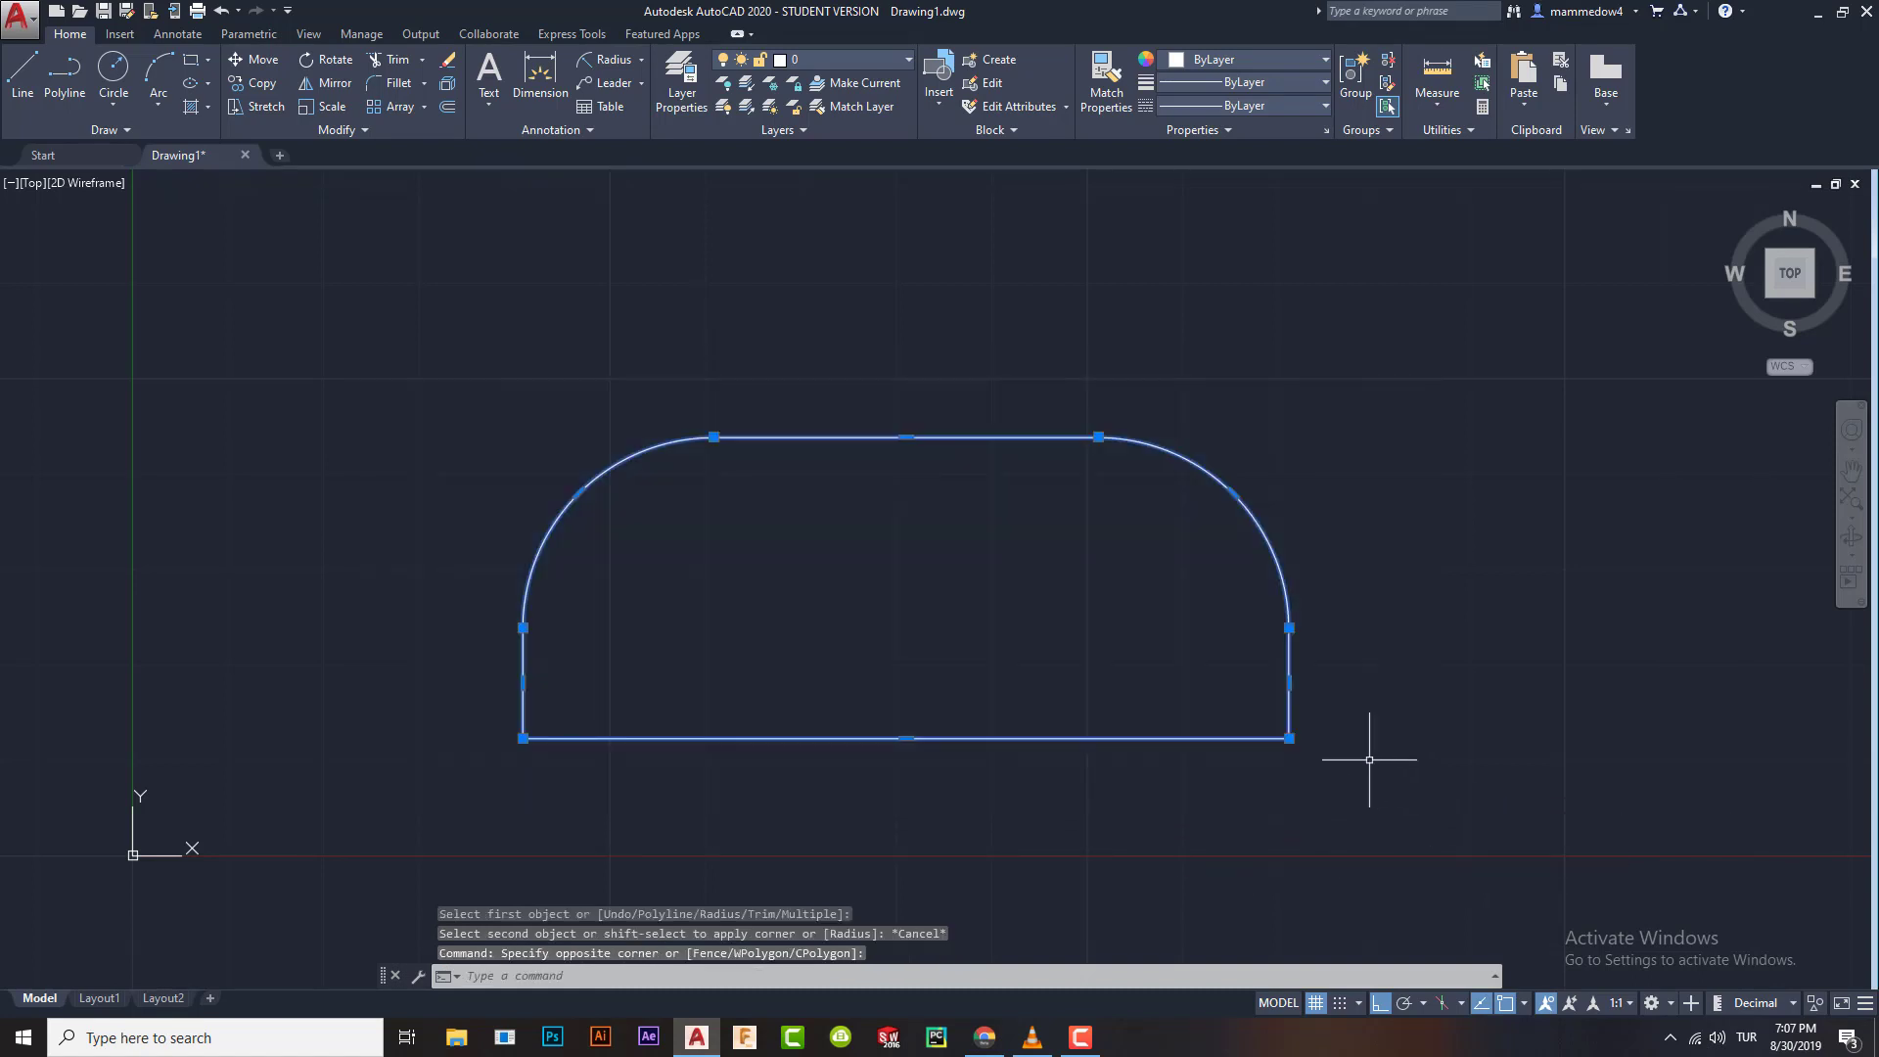
key(Delete)
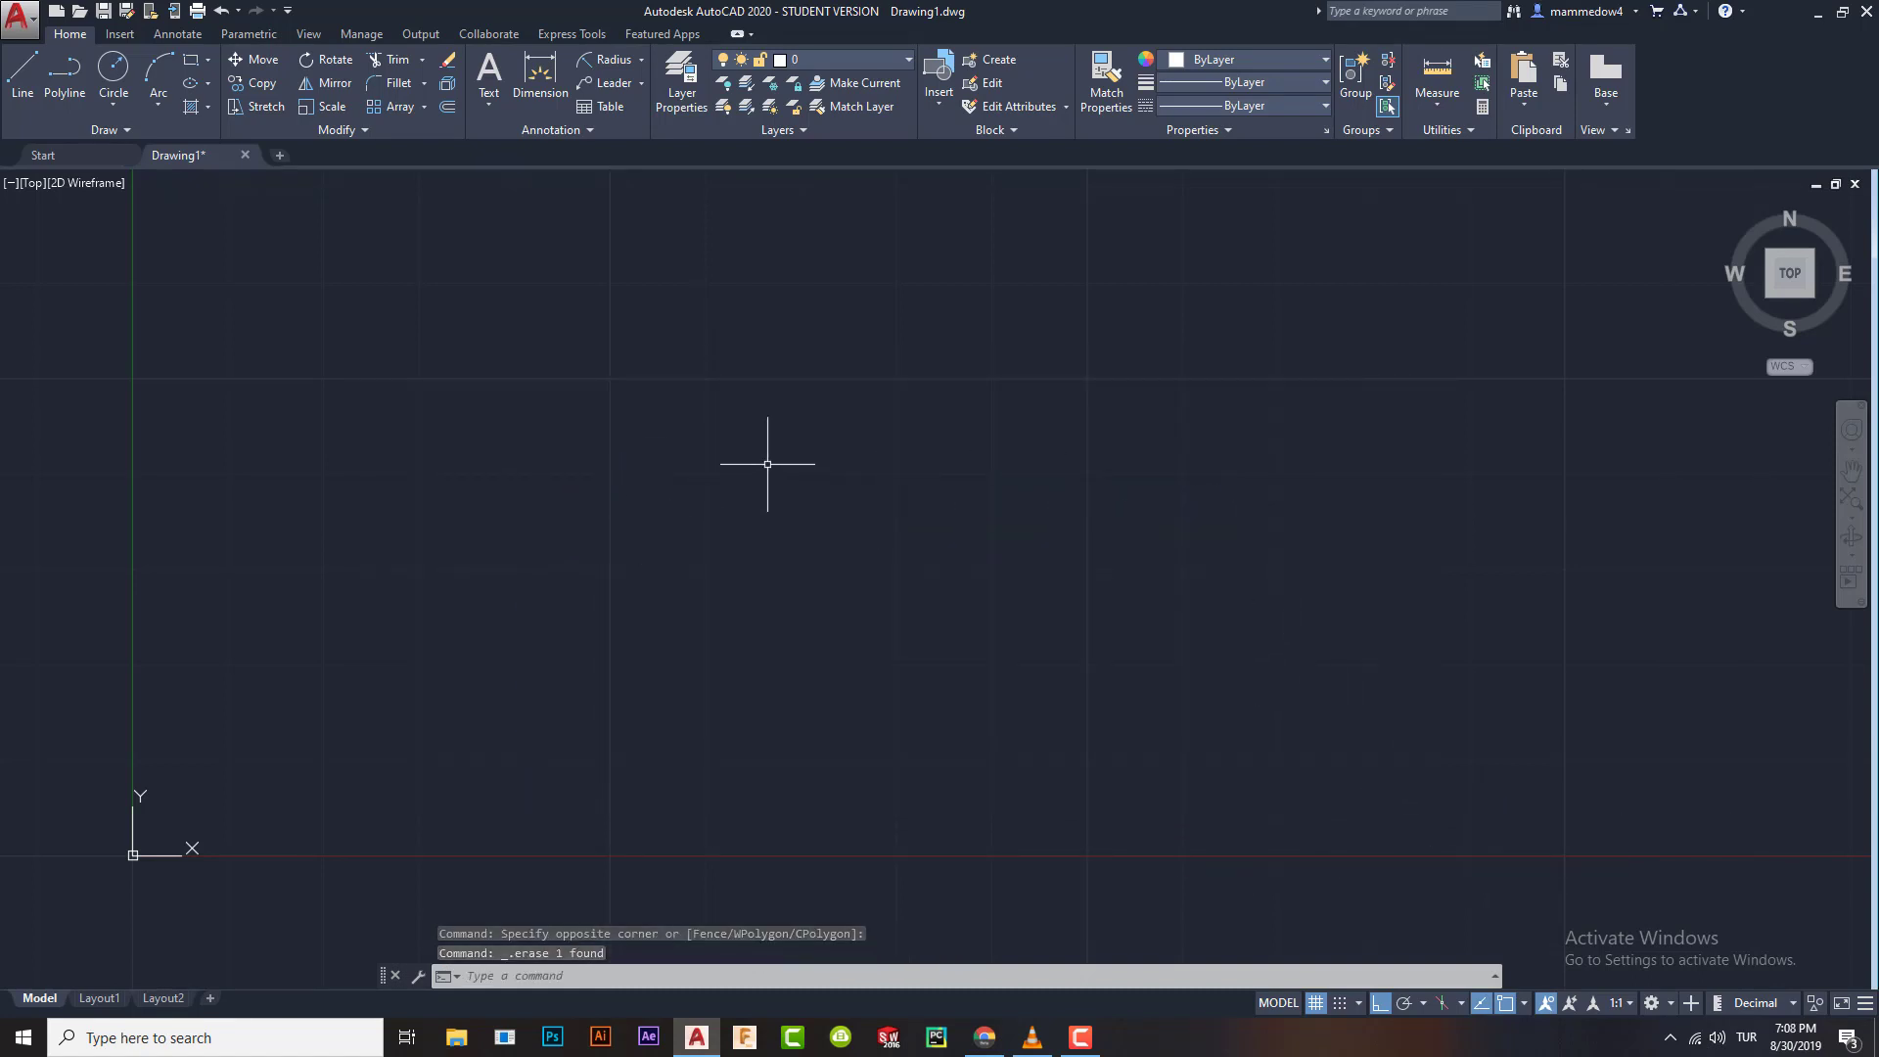
Draw a new sharp-cornered rectangle in the empty drawing area from two opposite corners
text(ERREC)
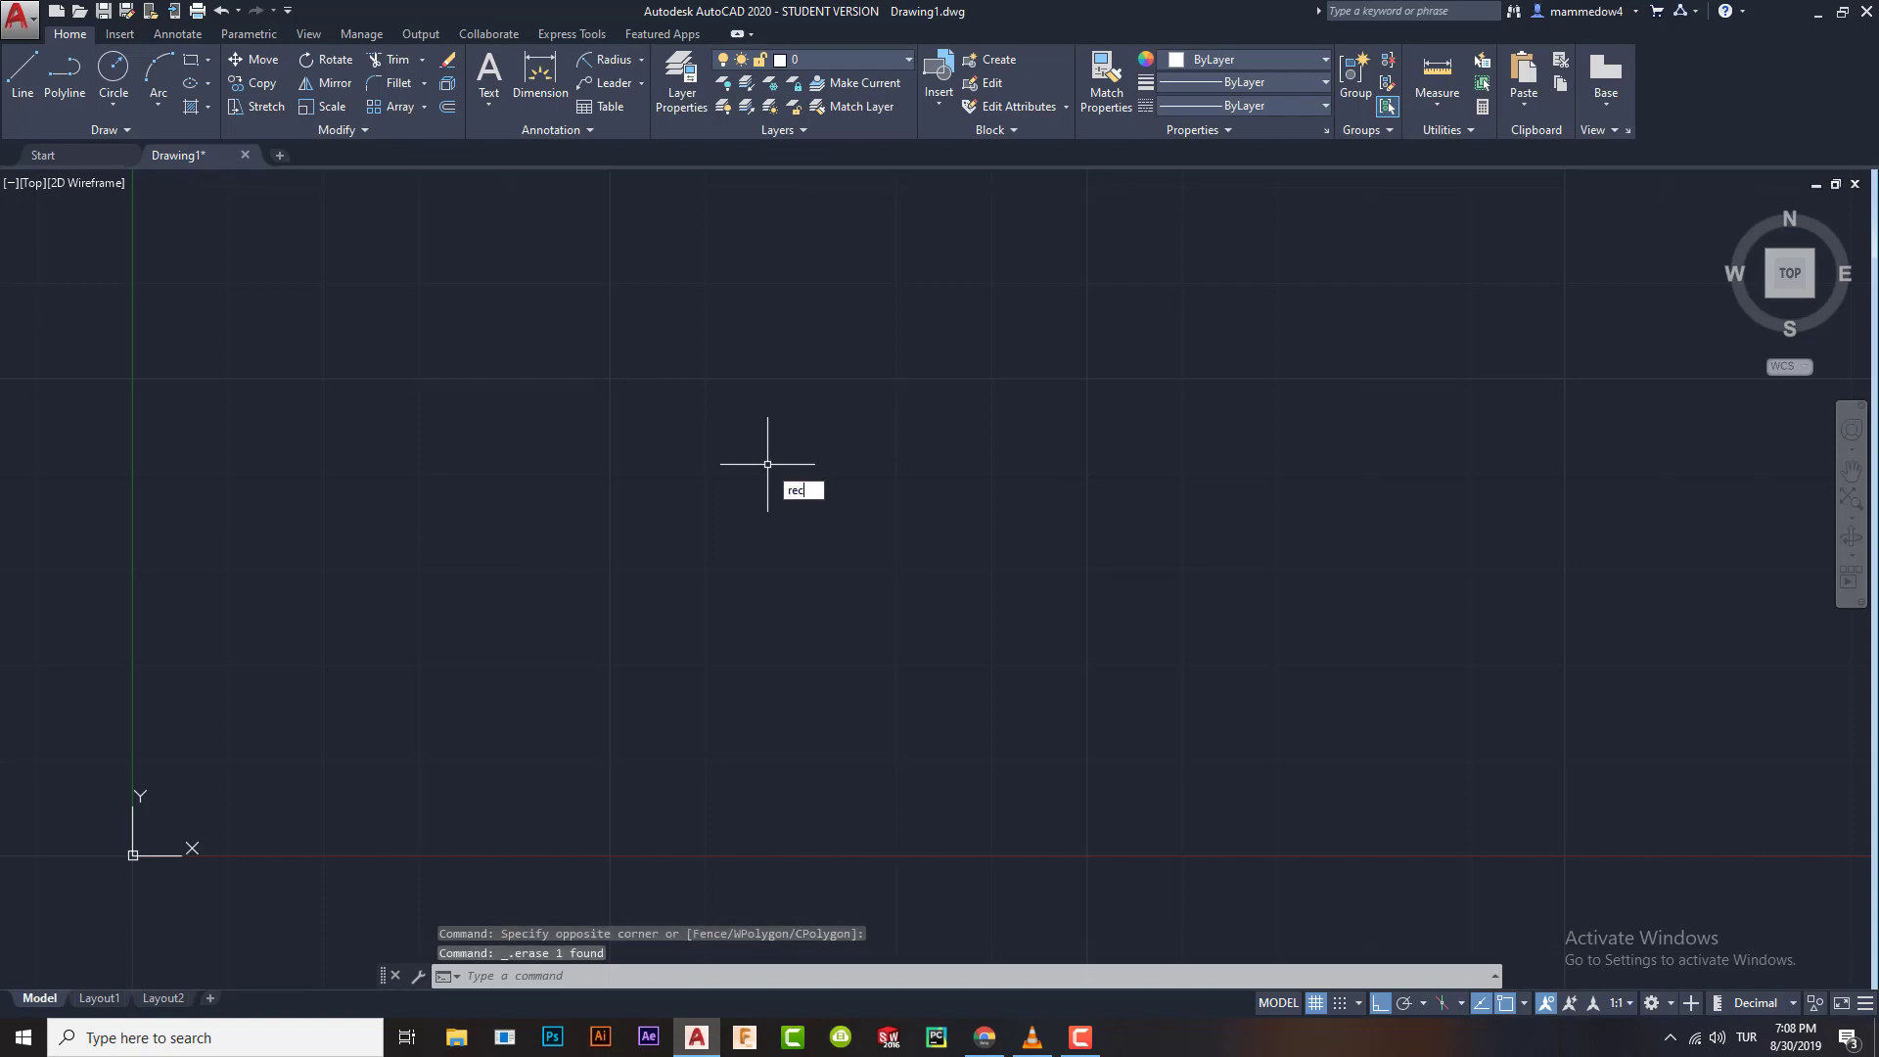
key(Return)
click(654, 720)
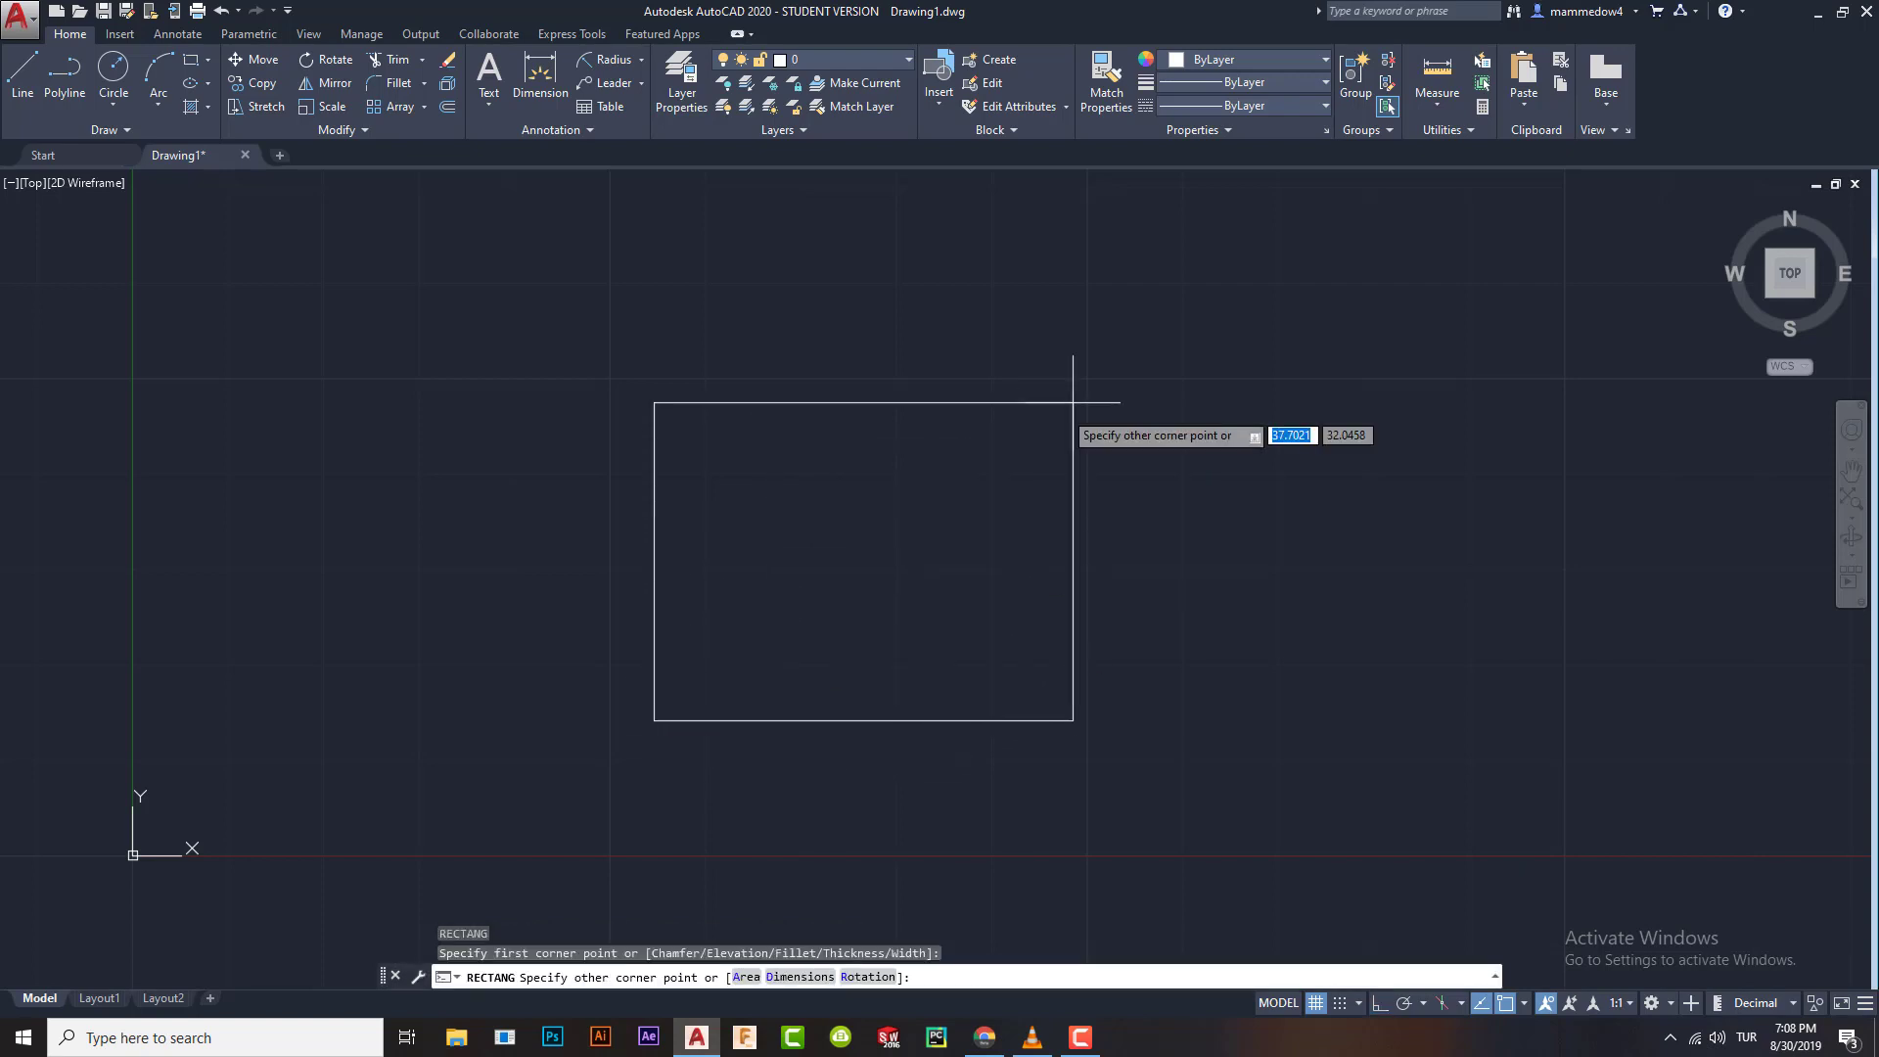
click(1403, 313)
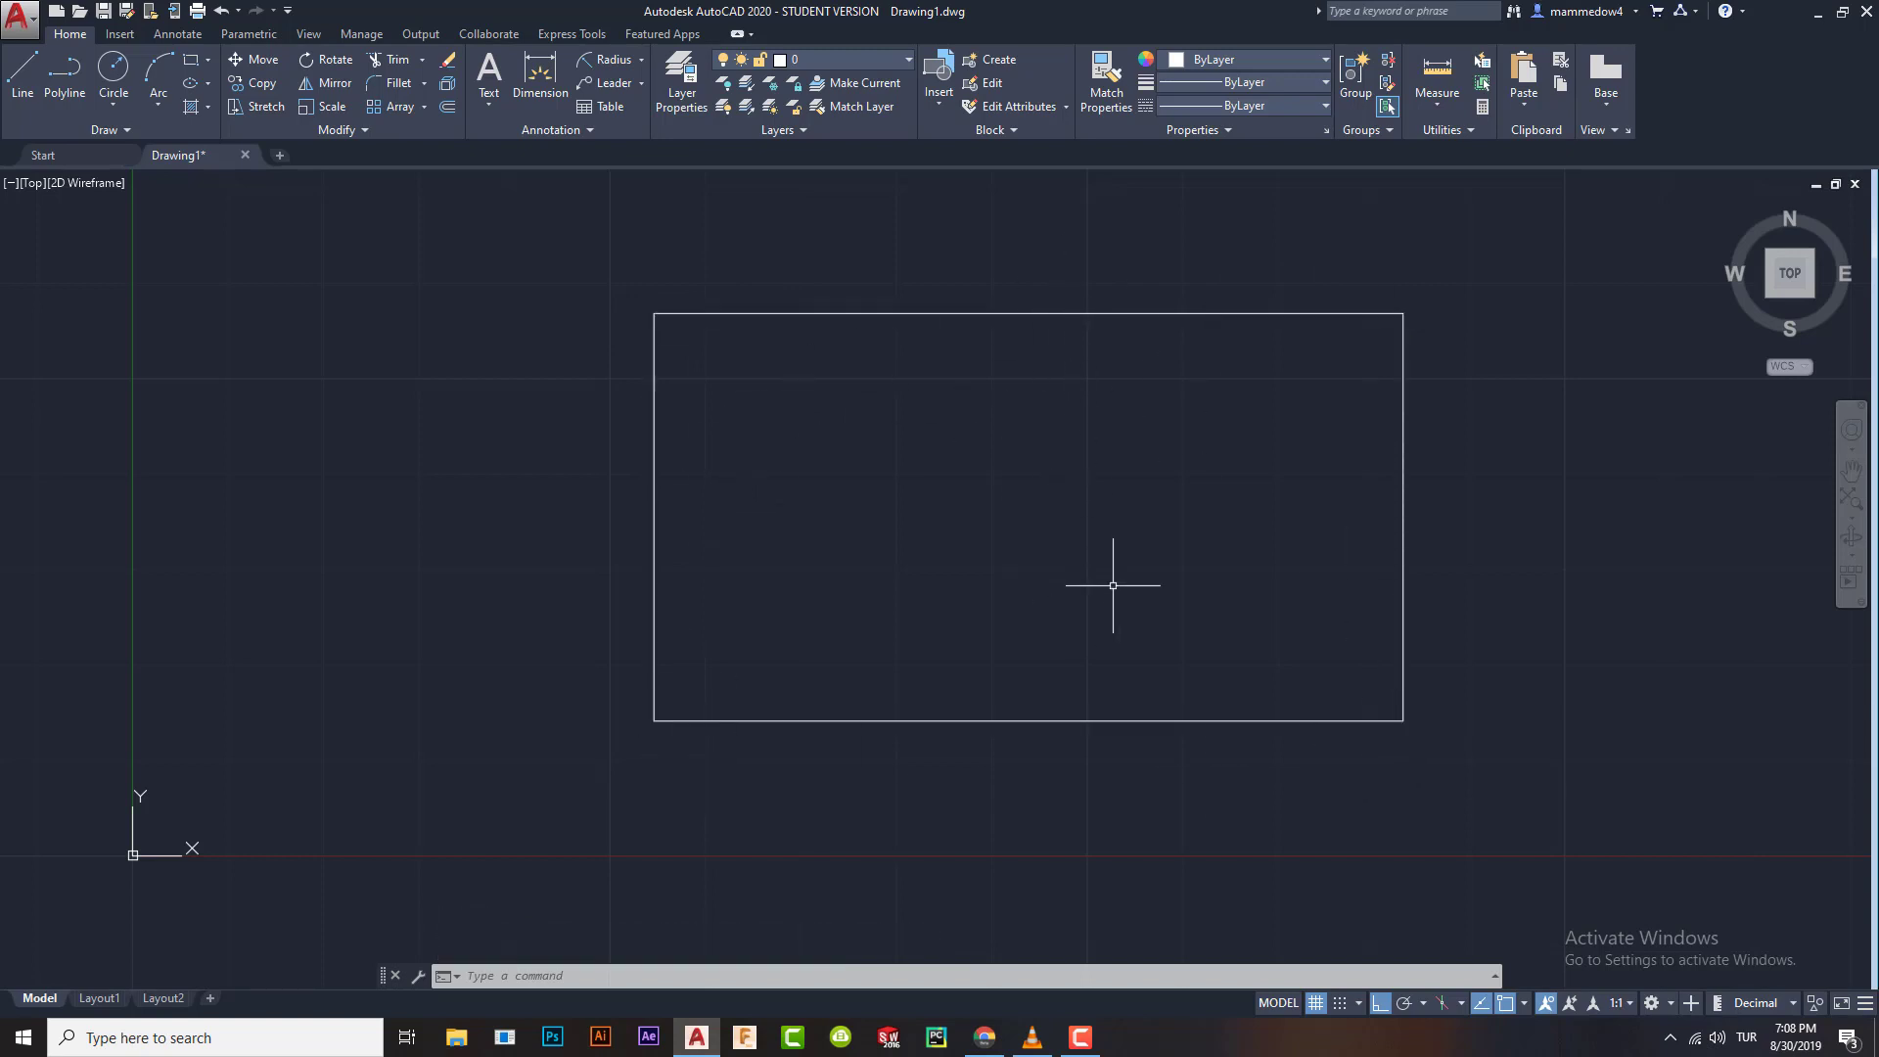
Fillet all four corners of the rectangle at once with the Polyline option and a radius of 10
mouse_move(1170, 532)
middle_down()
mouse_move(1031, 620)
mouse_move(1061, 633)
middle_up()
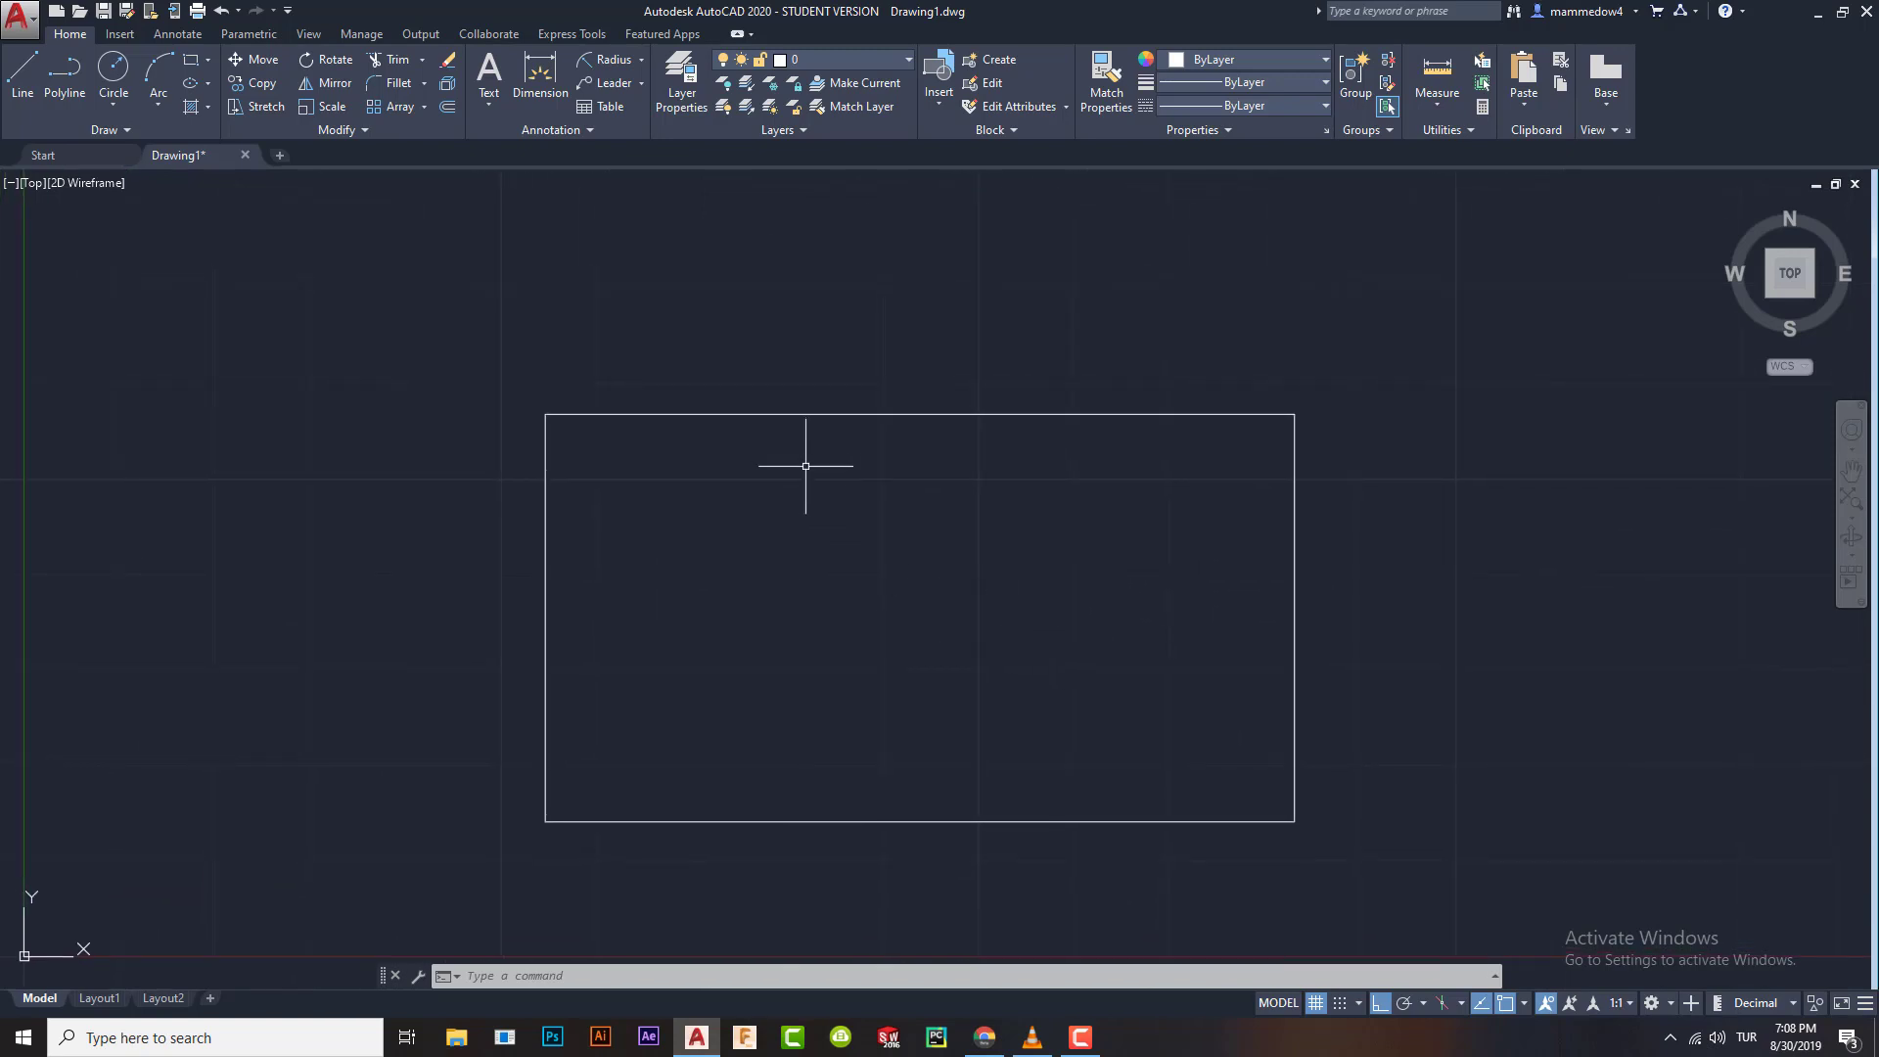
text(f)
key(space)
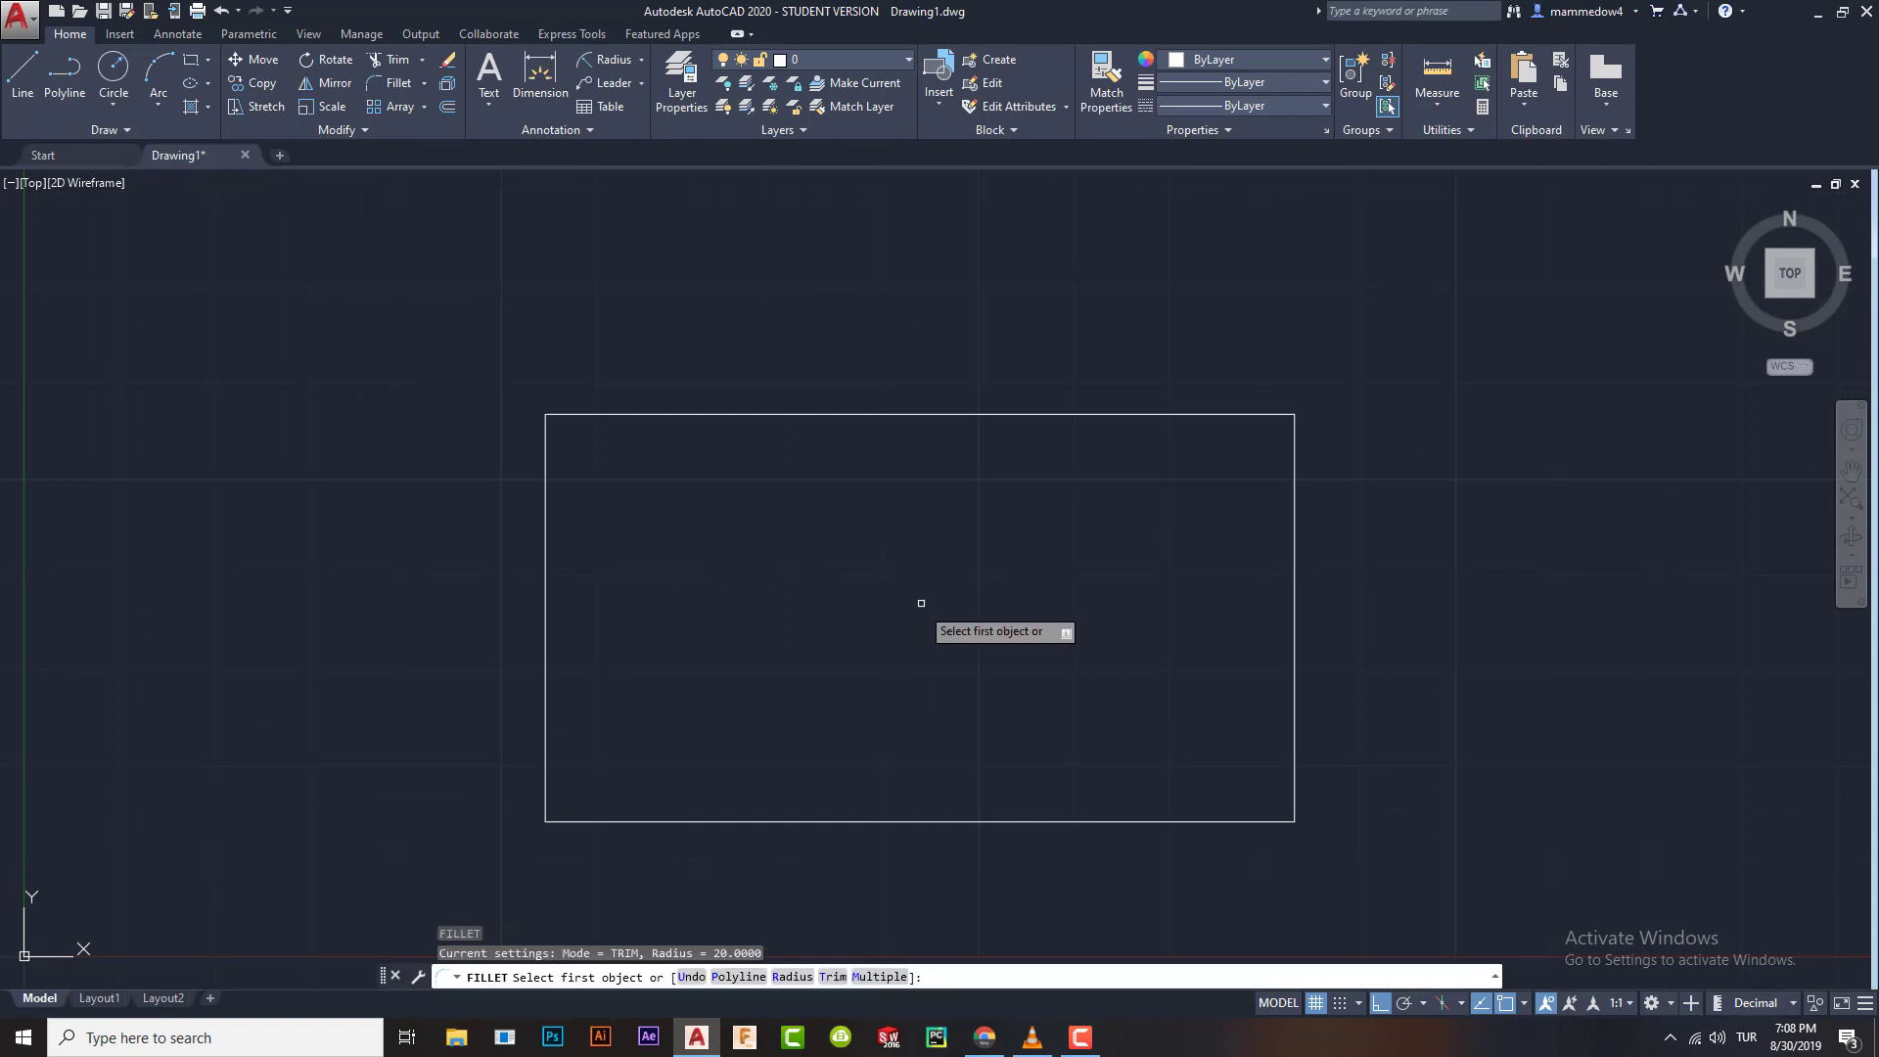
text(r)
key(Return)
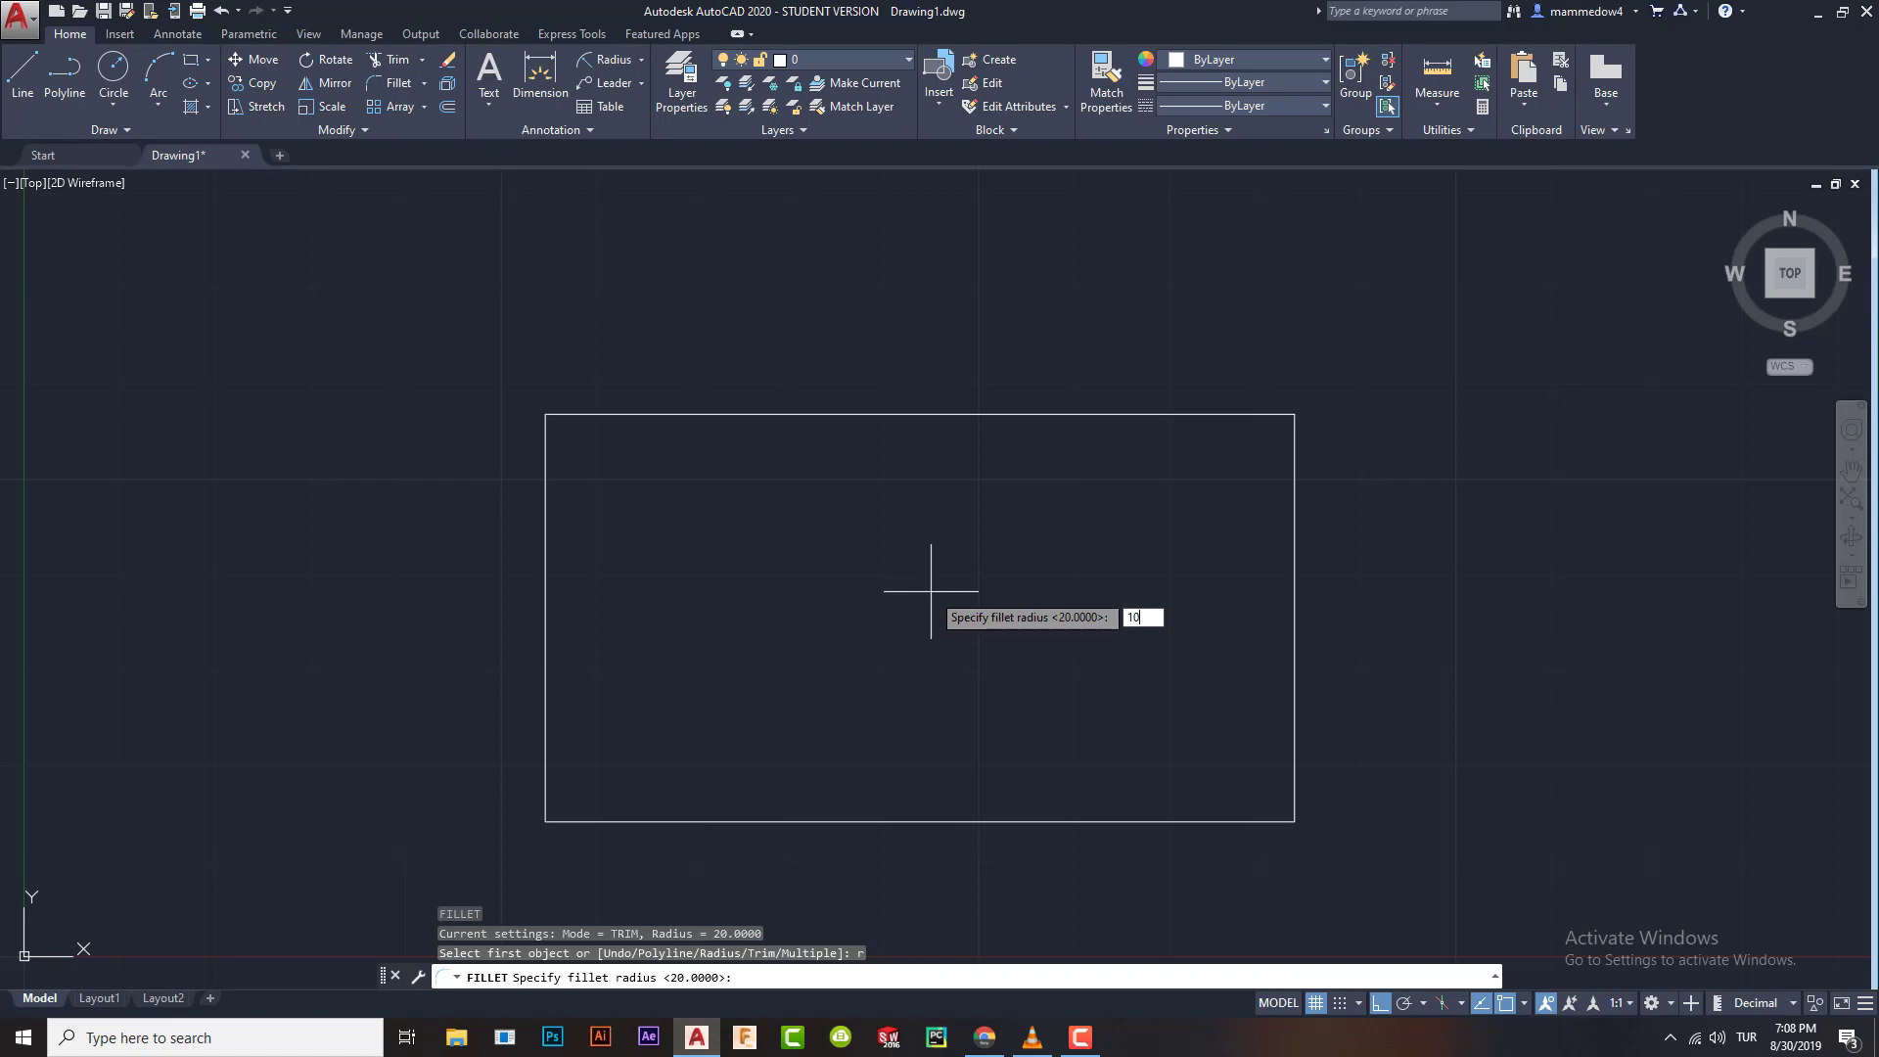
key(Return)
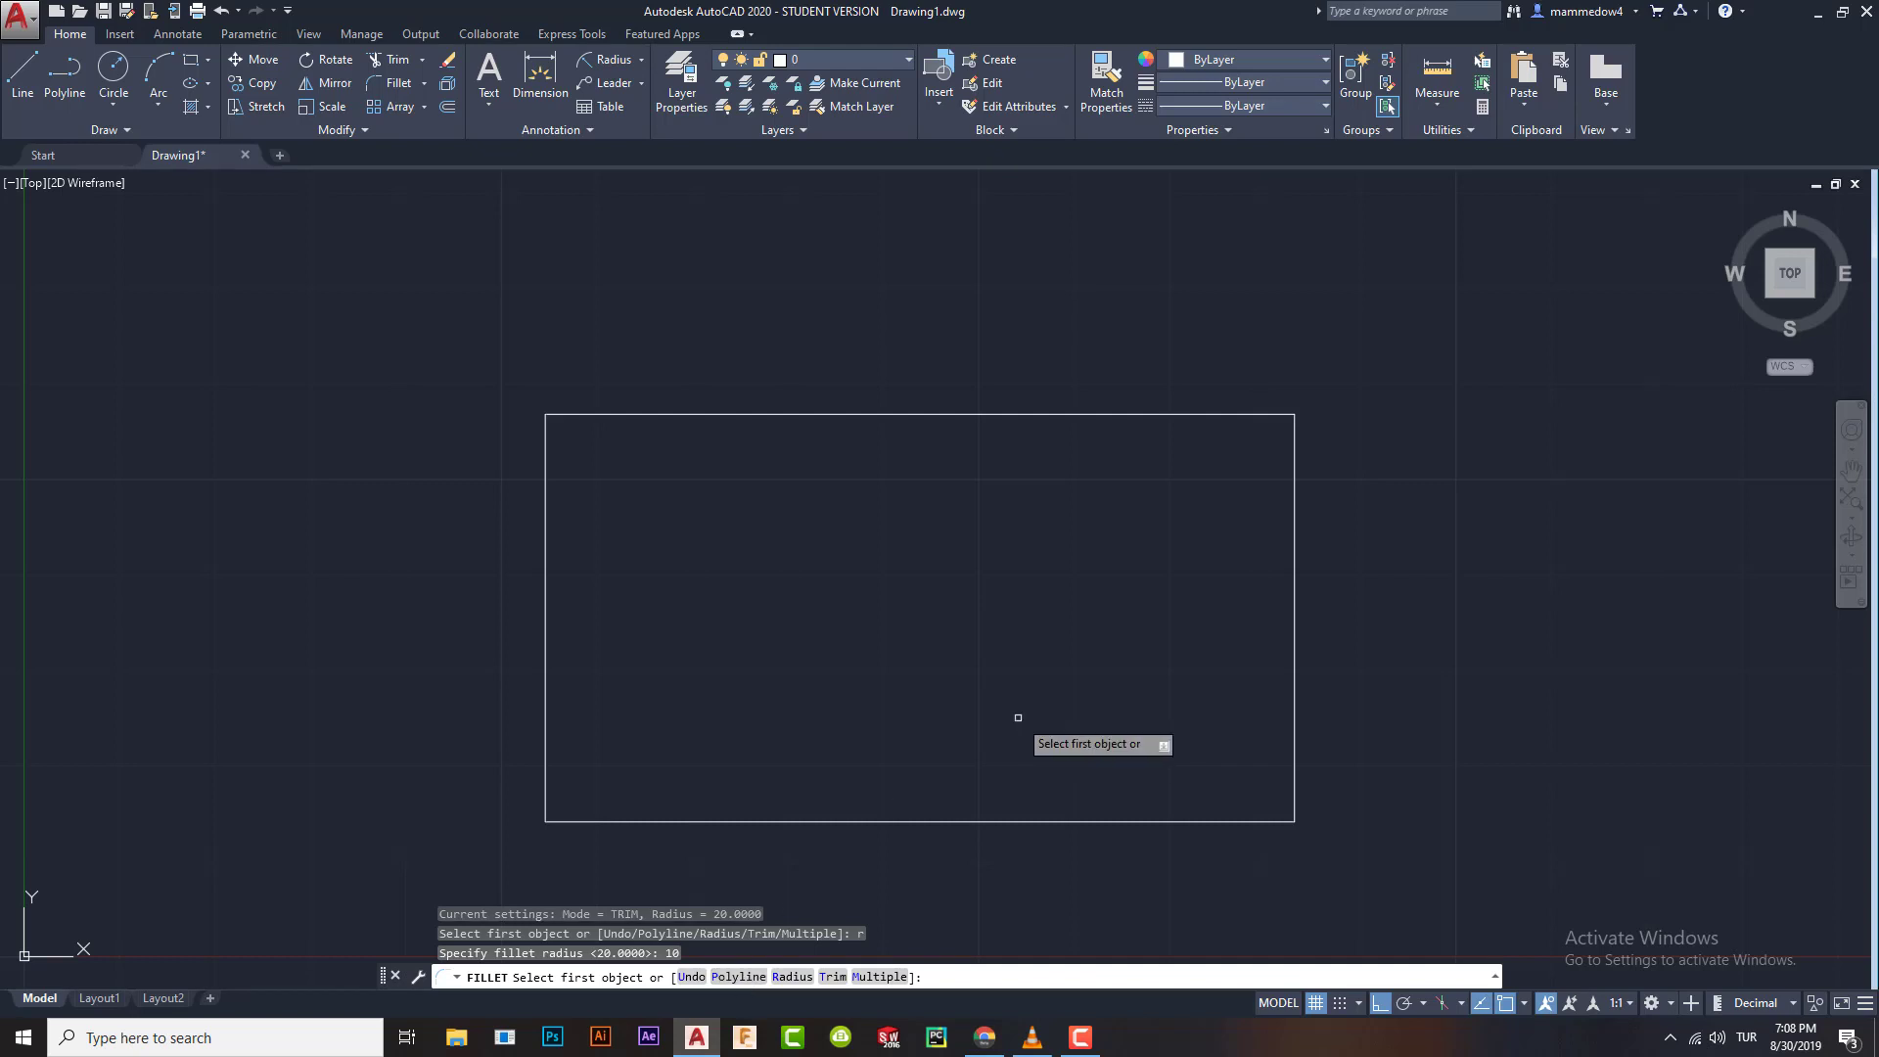
text(p)
key(Return)
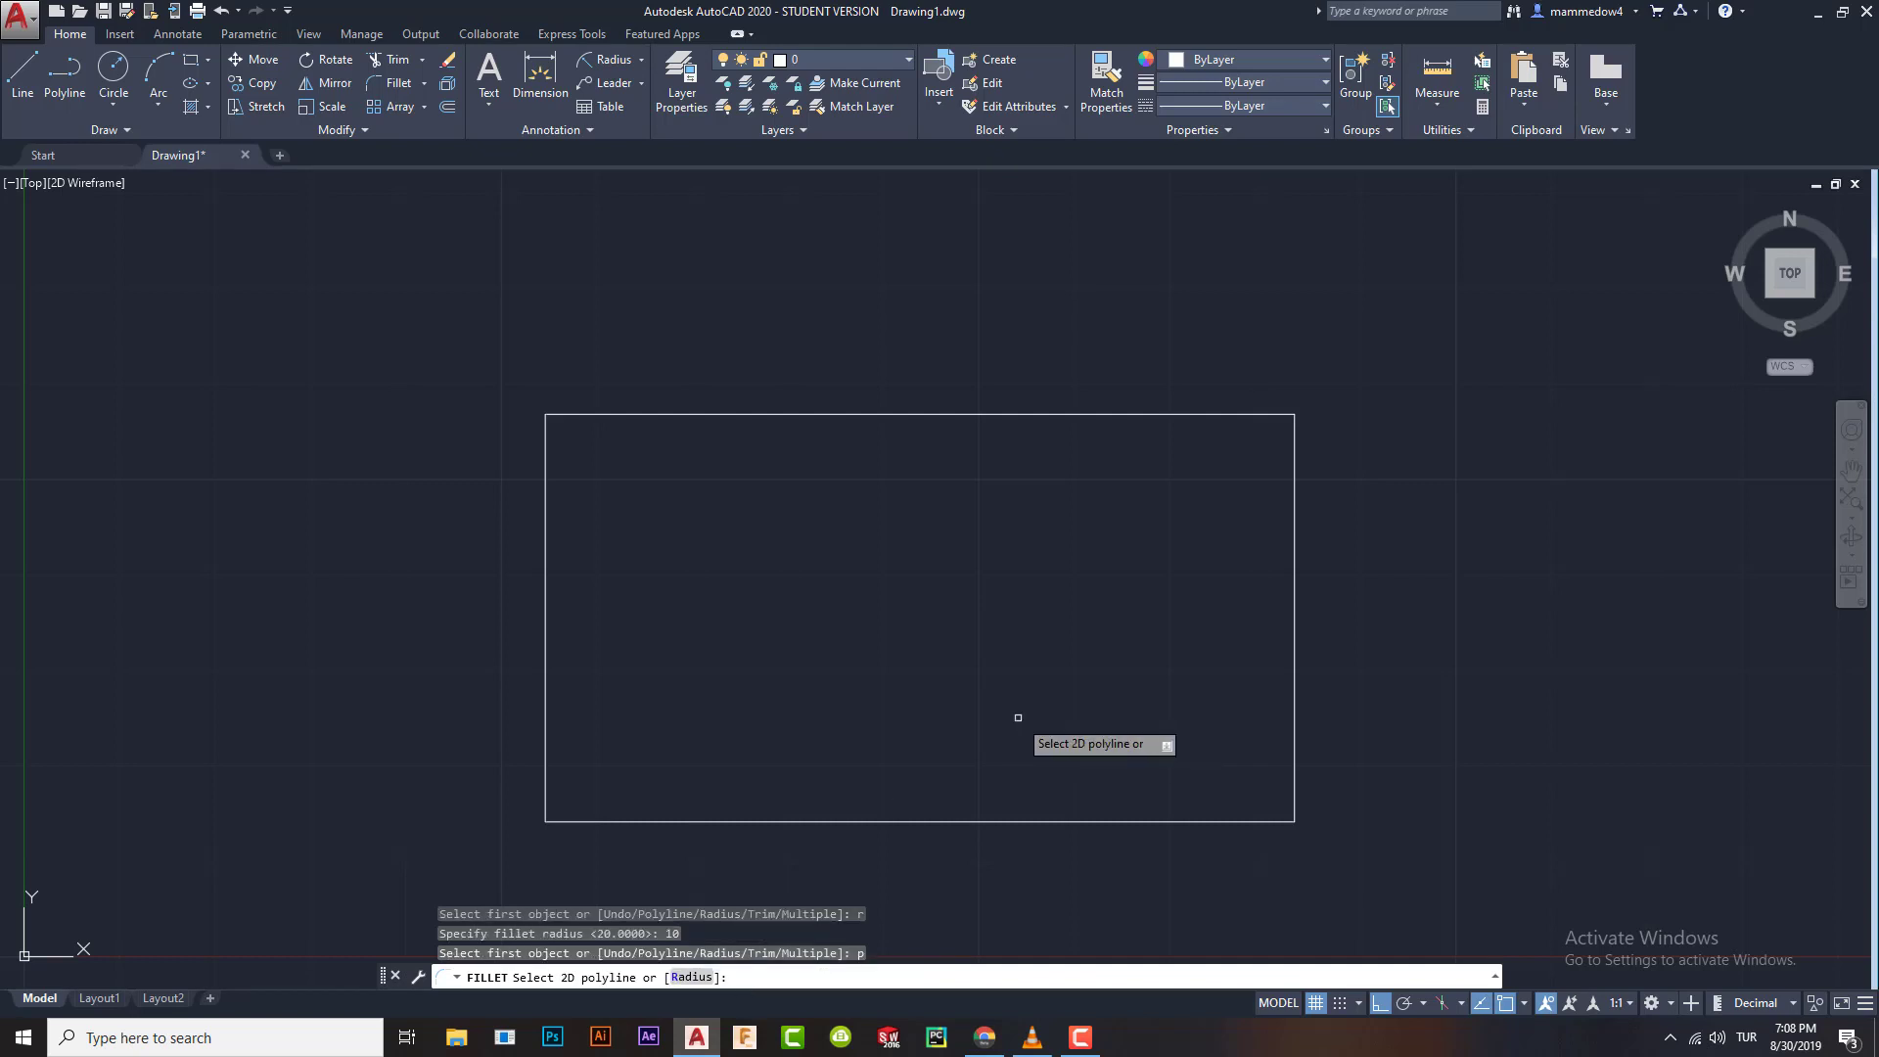
click(920, 416)
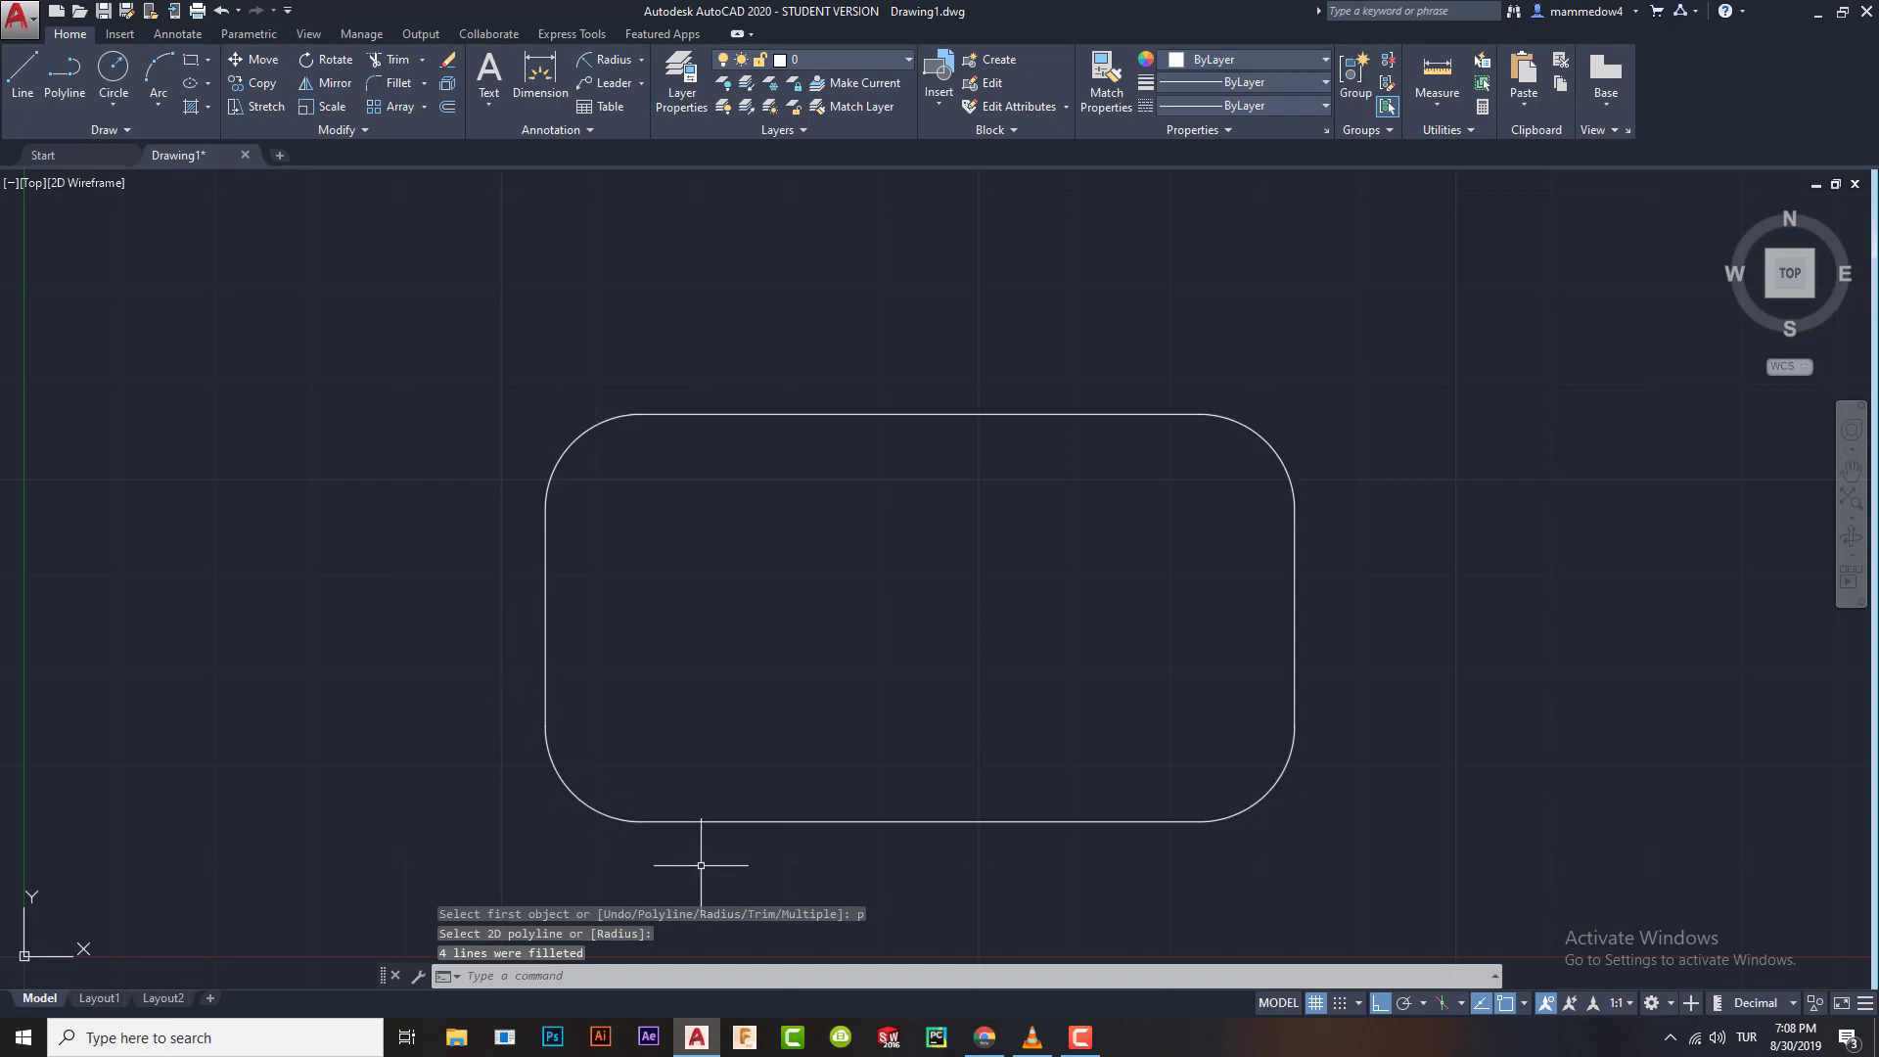
Erase the rectangle with four rounded corners
click(354, 280)
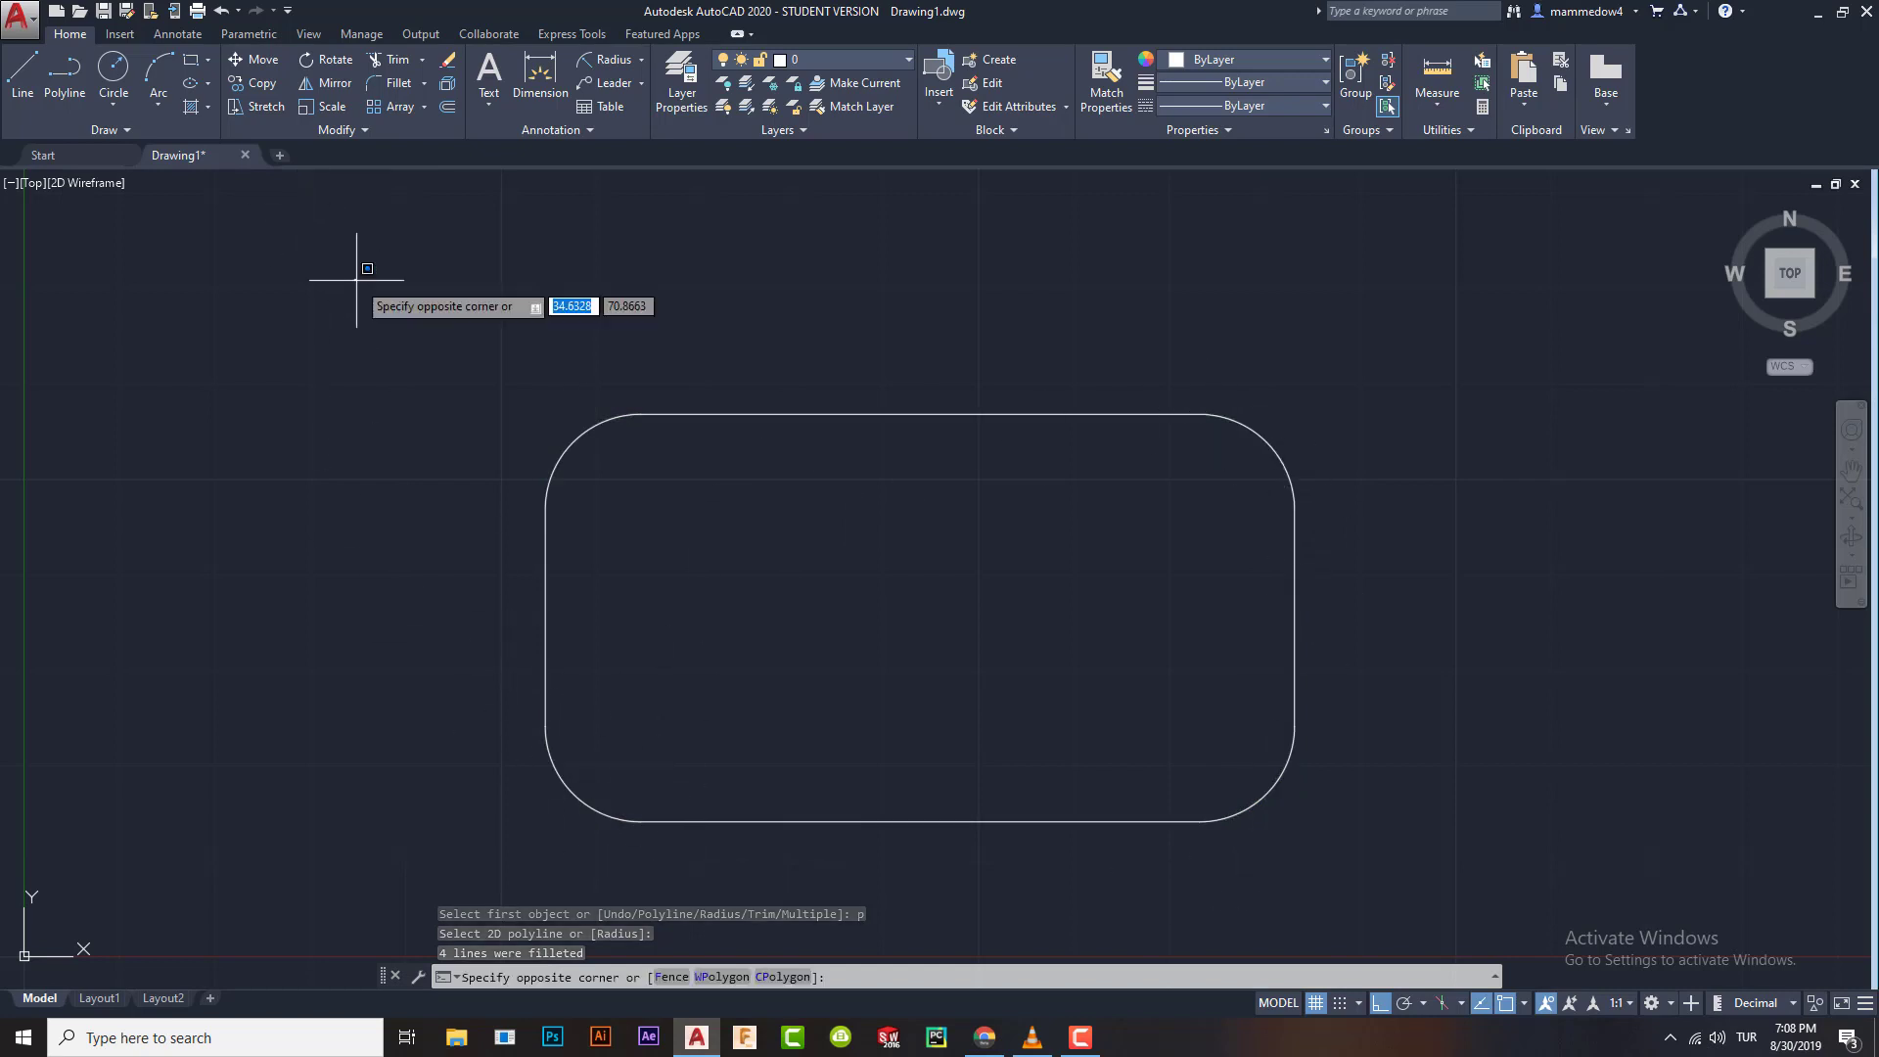
click(1430, 866)
key(Delete)
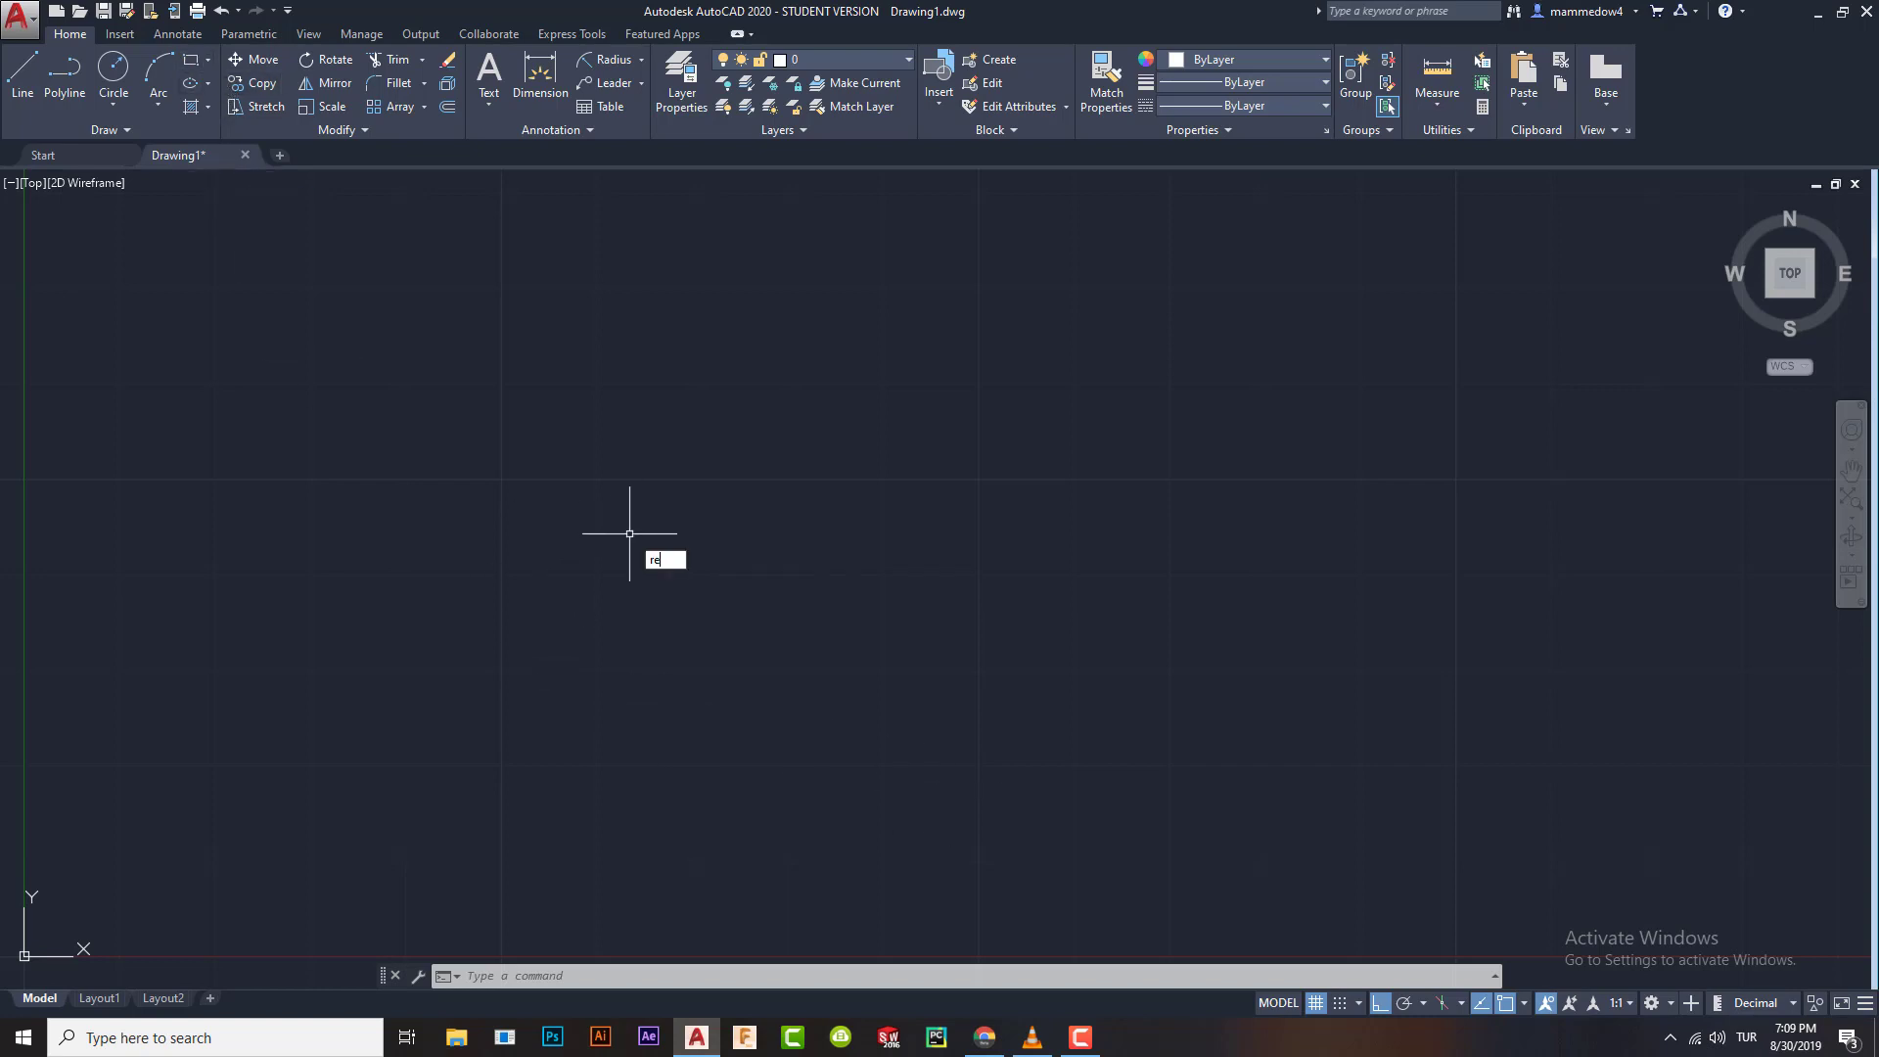
Set the Rectangle command's fillet radius to 15
text(c)
key(Return)
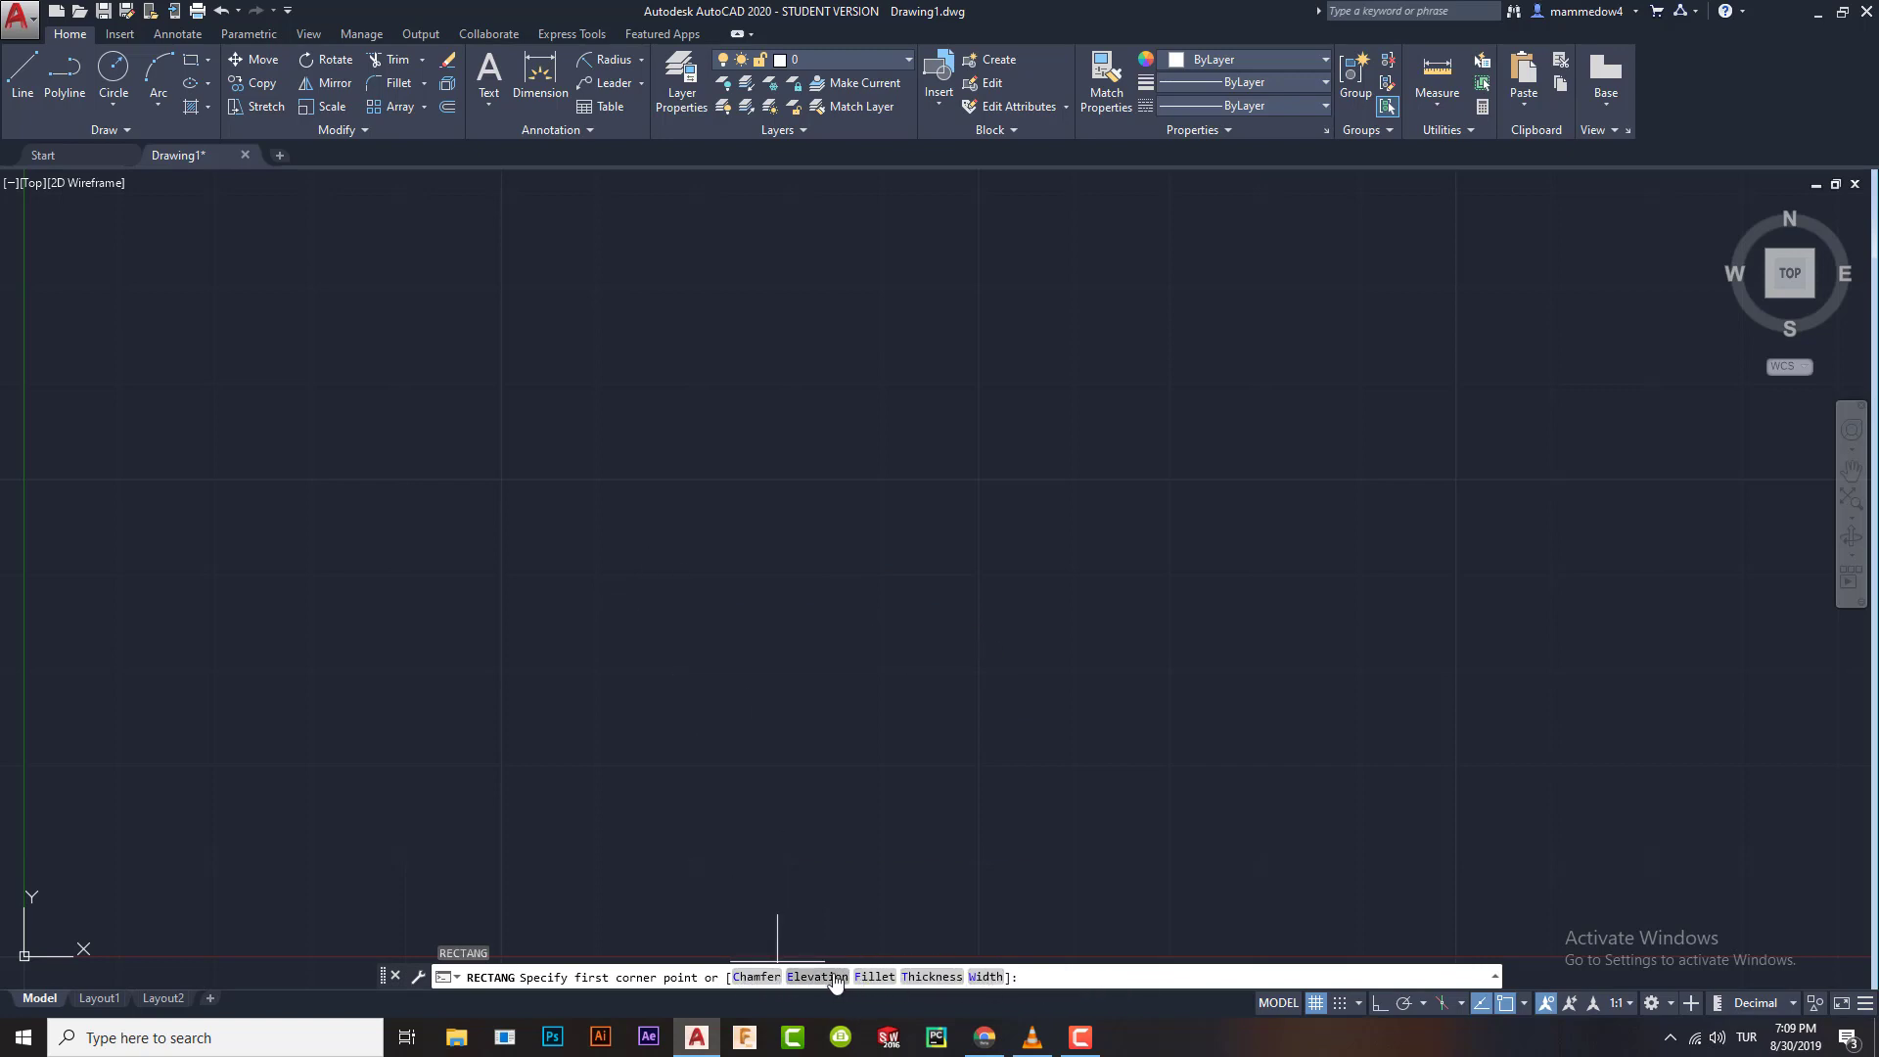
text(f)
key(Return)
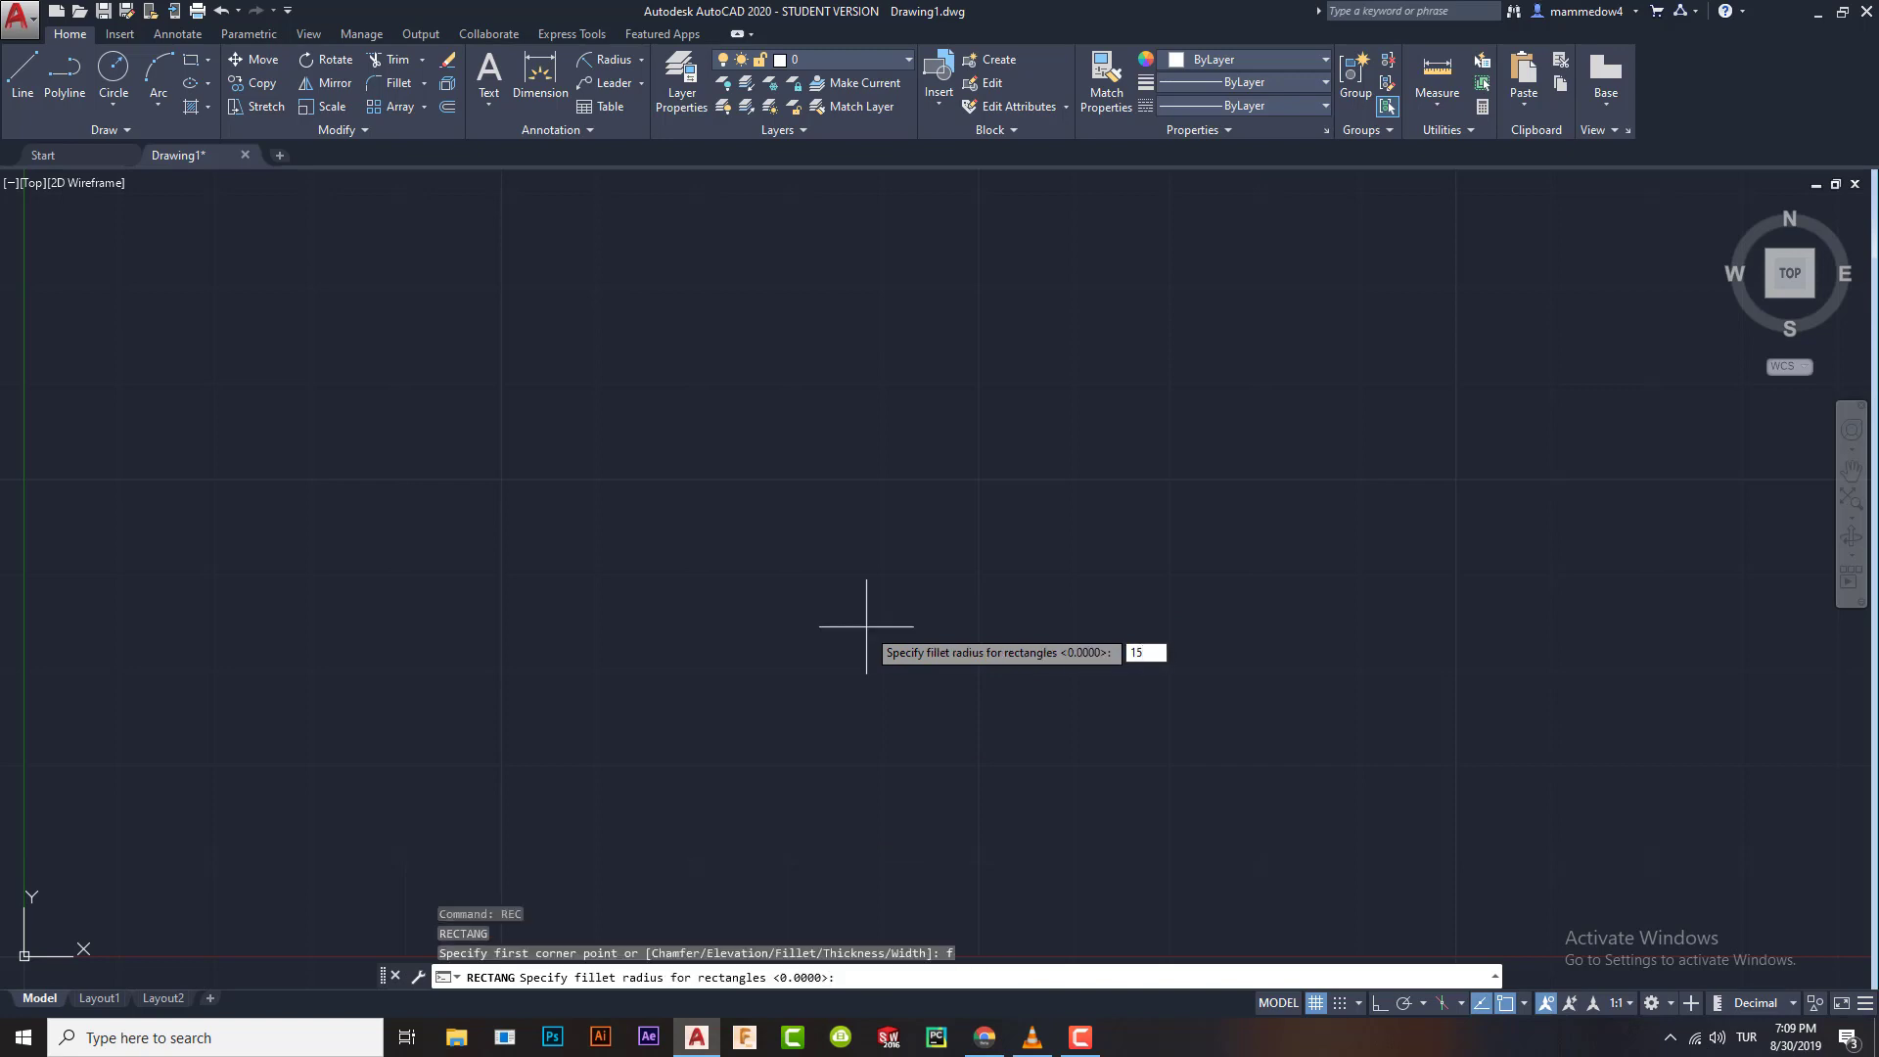
text(15)
key(Return)
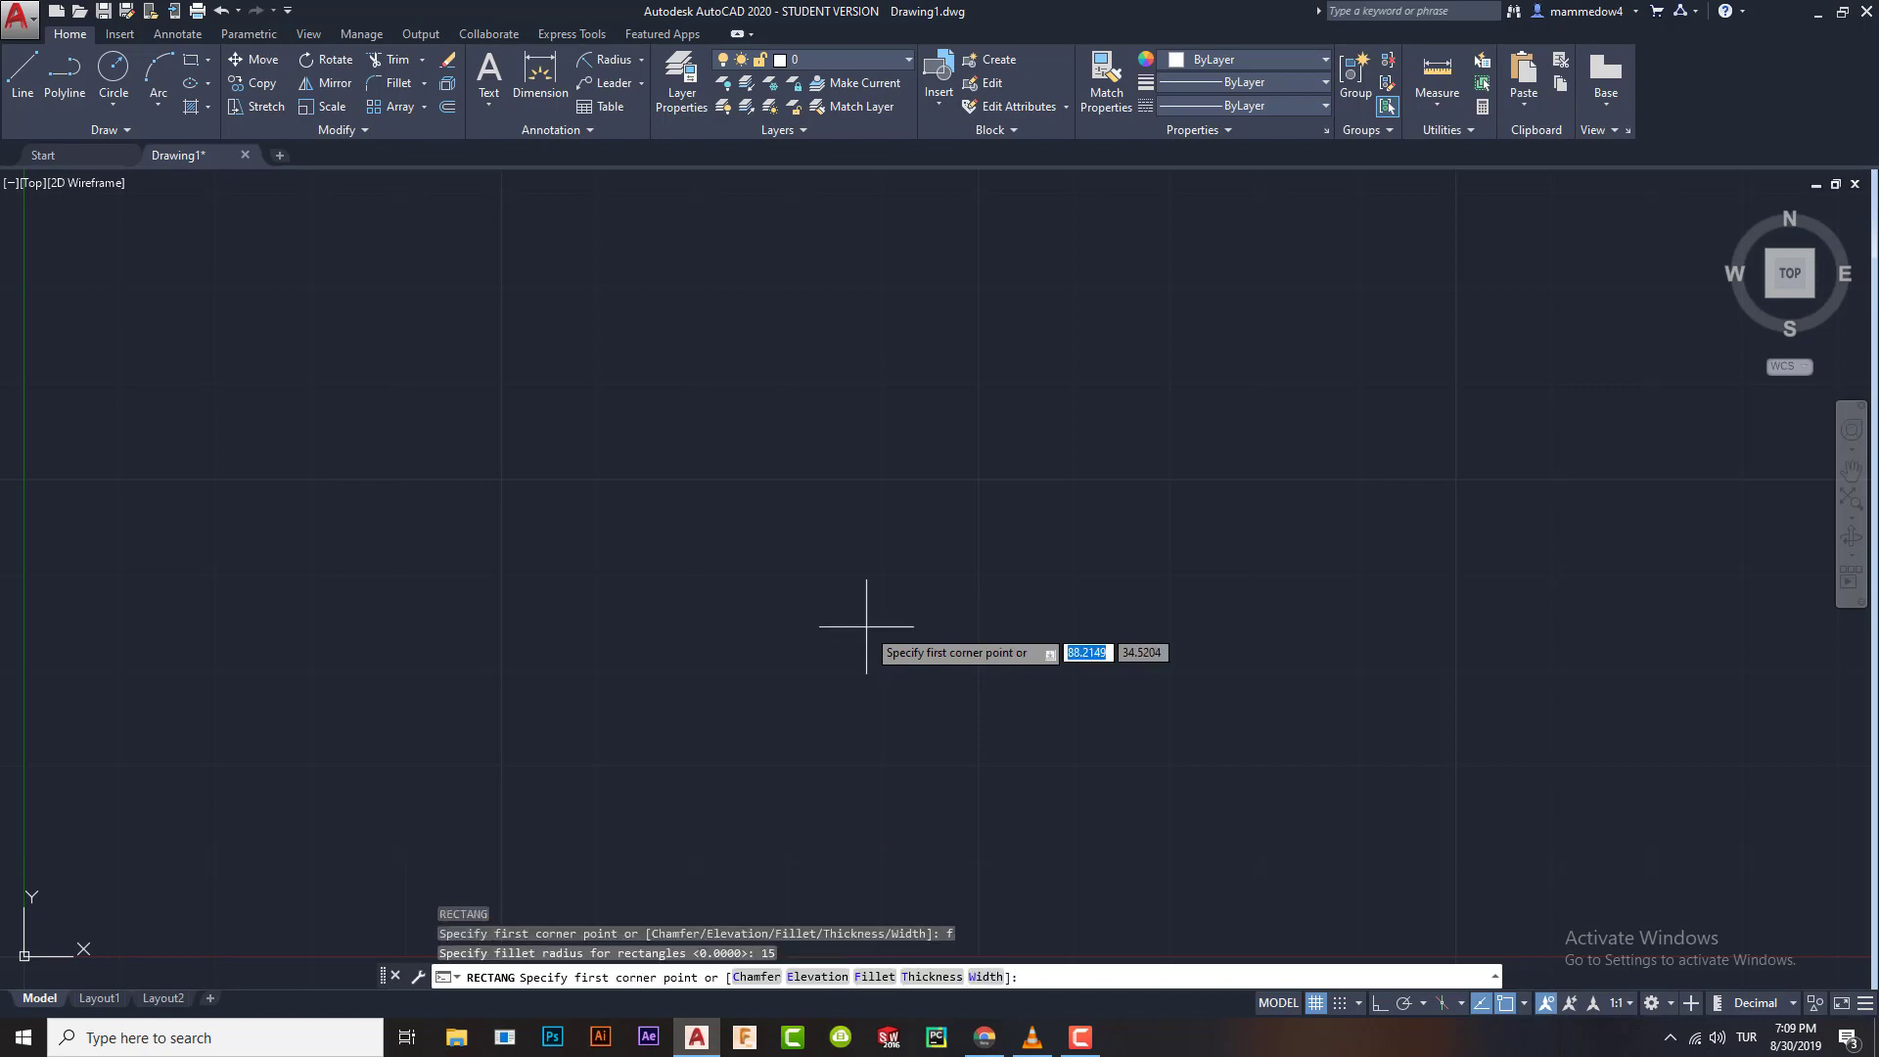
Try to draw a rounded-corner rectangle with the Rectangle command's fillet radius kept at 15
click(637, 755)
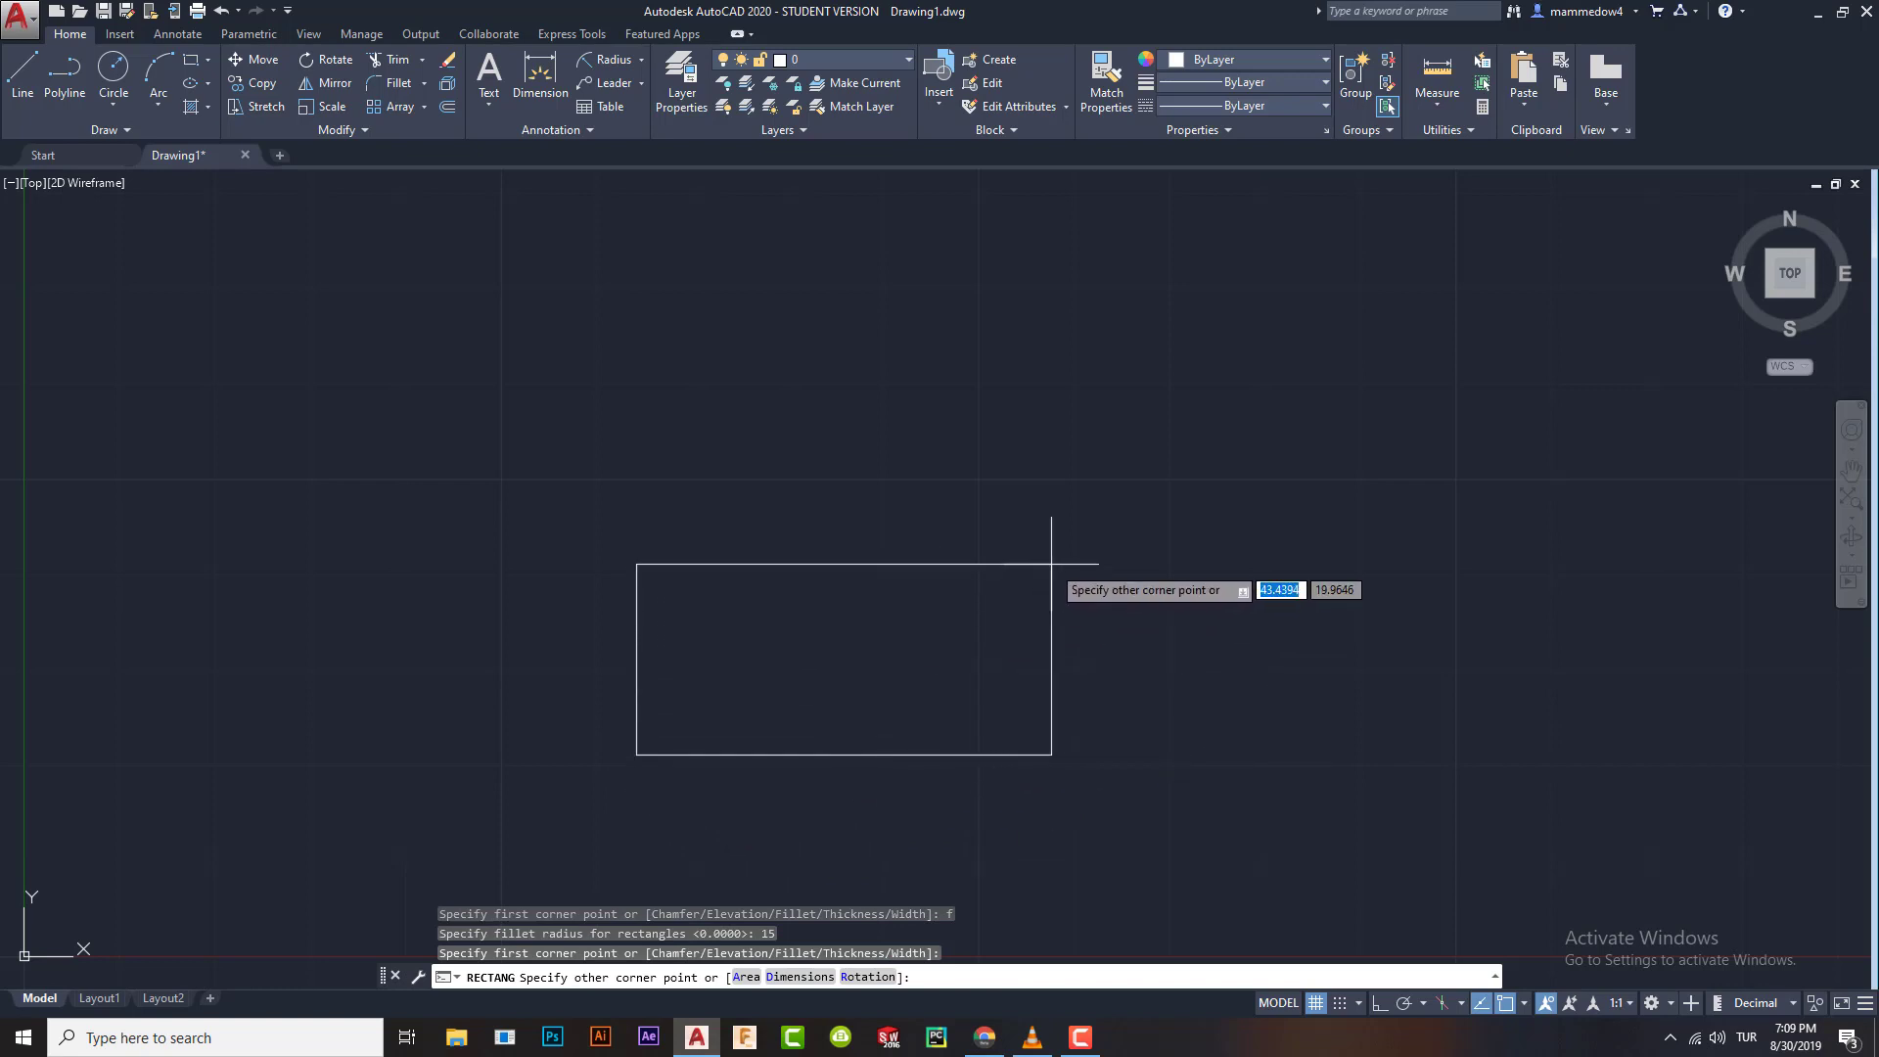
key(Escape)
text(rec)
key(Return)
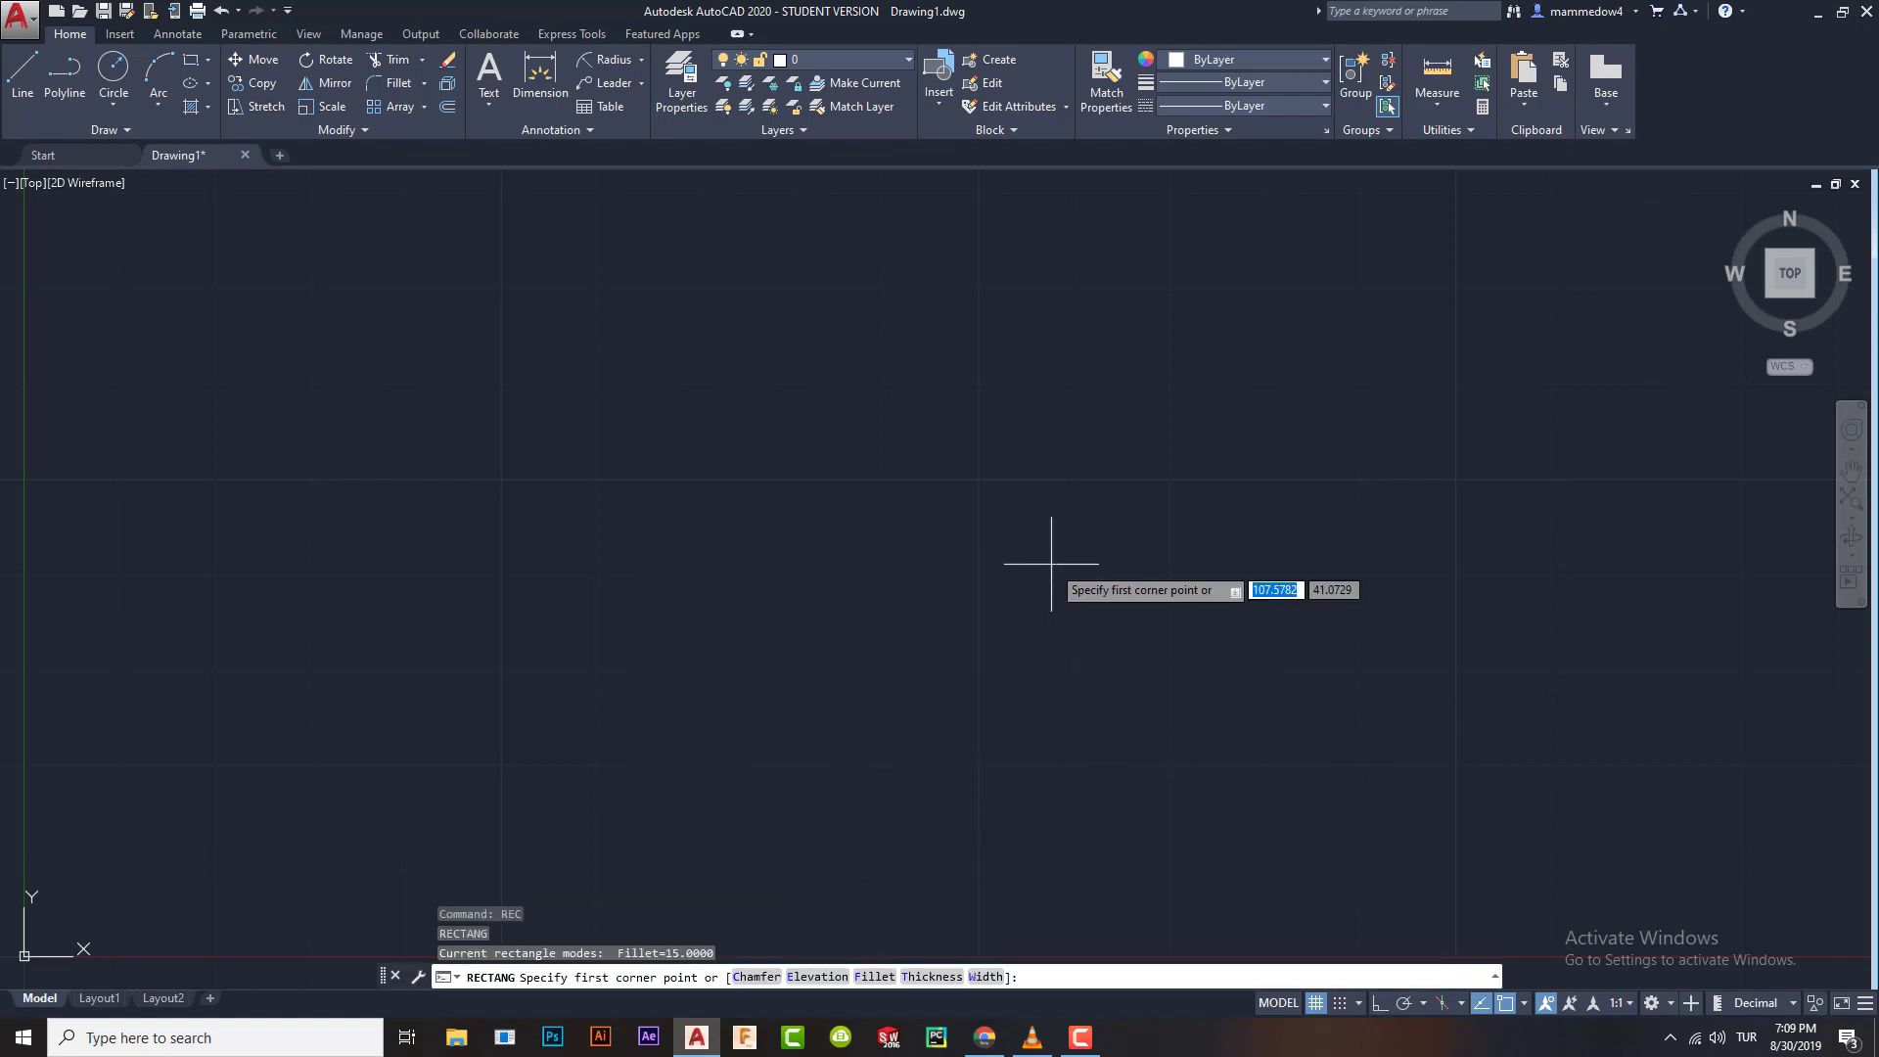
text(f)
key(Return)
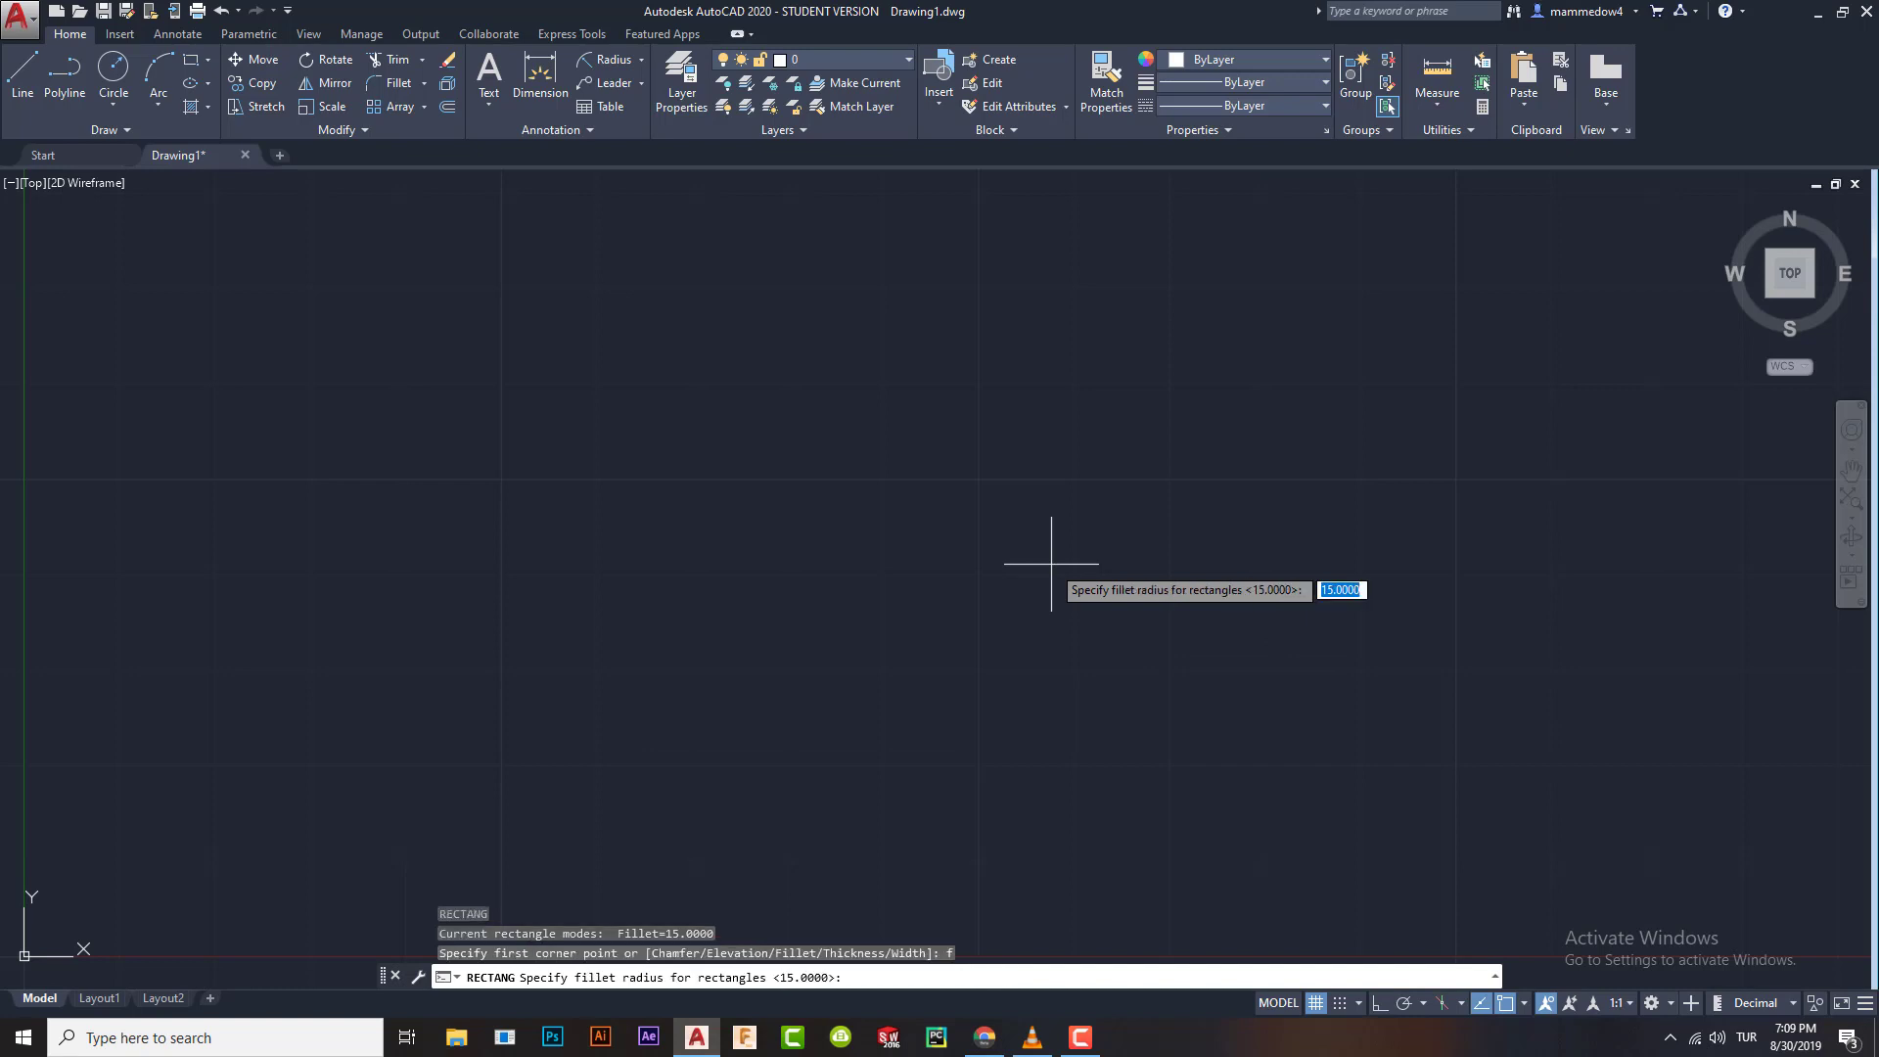
key(Return)
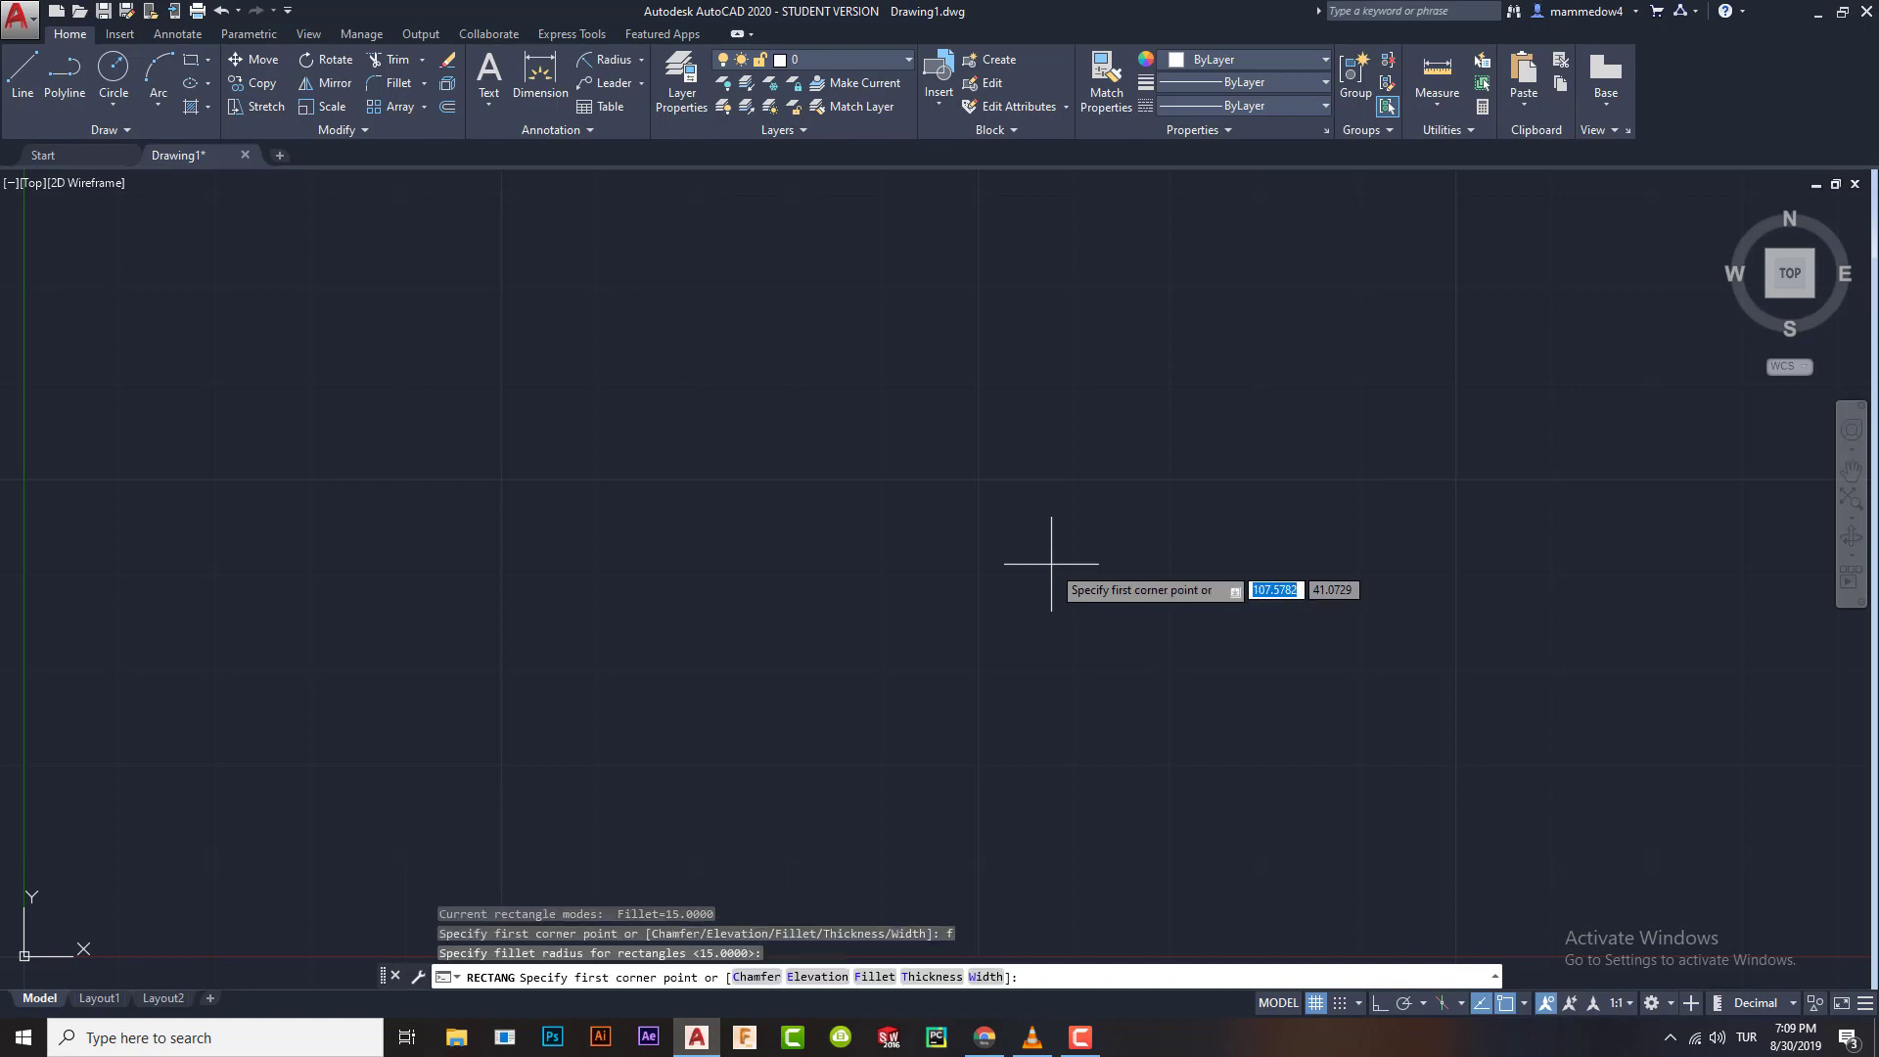
click(735, 751)
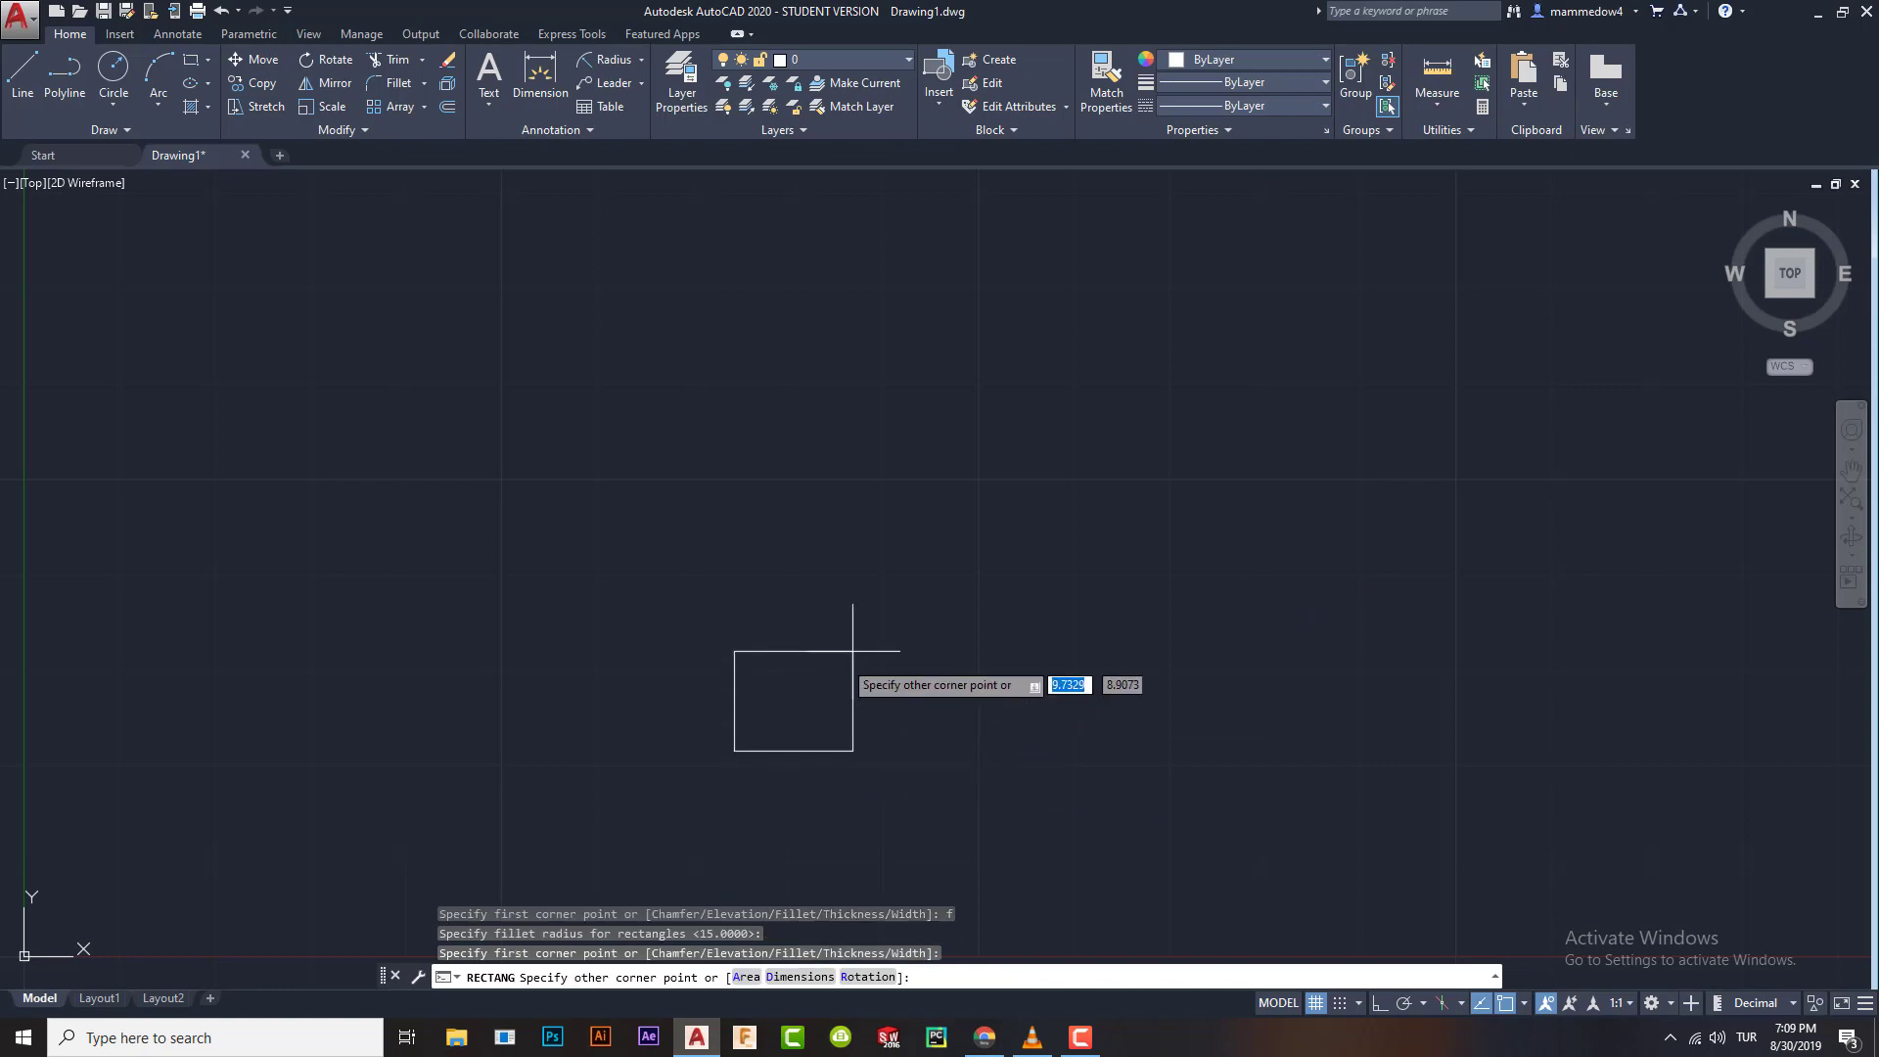
middle_drag(1468, 364, 1218, 398)
scroll(1210, 465, down, 4)
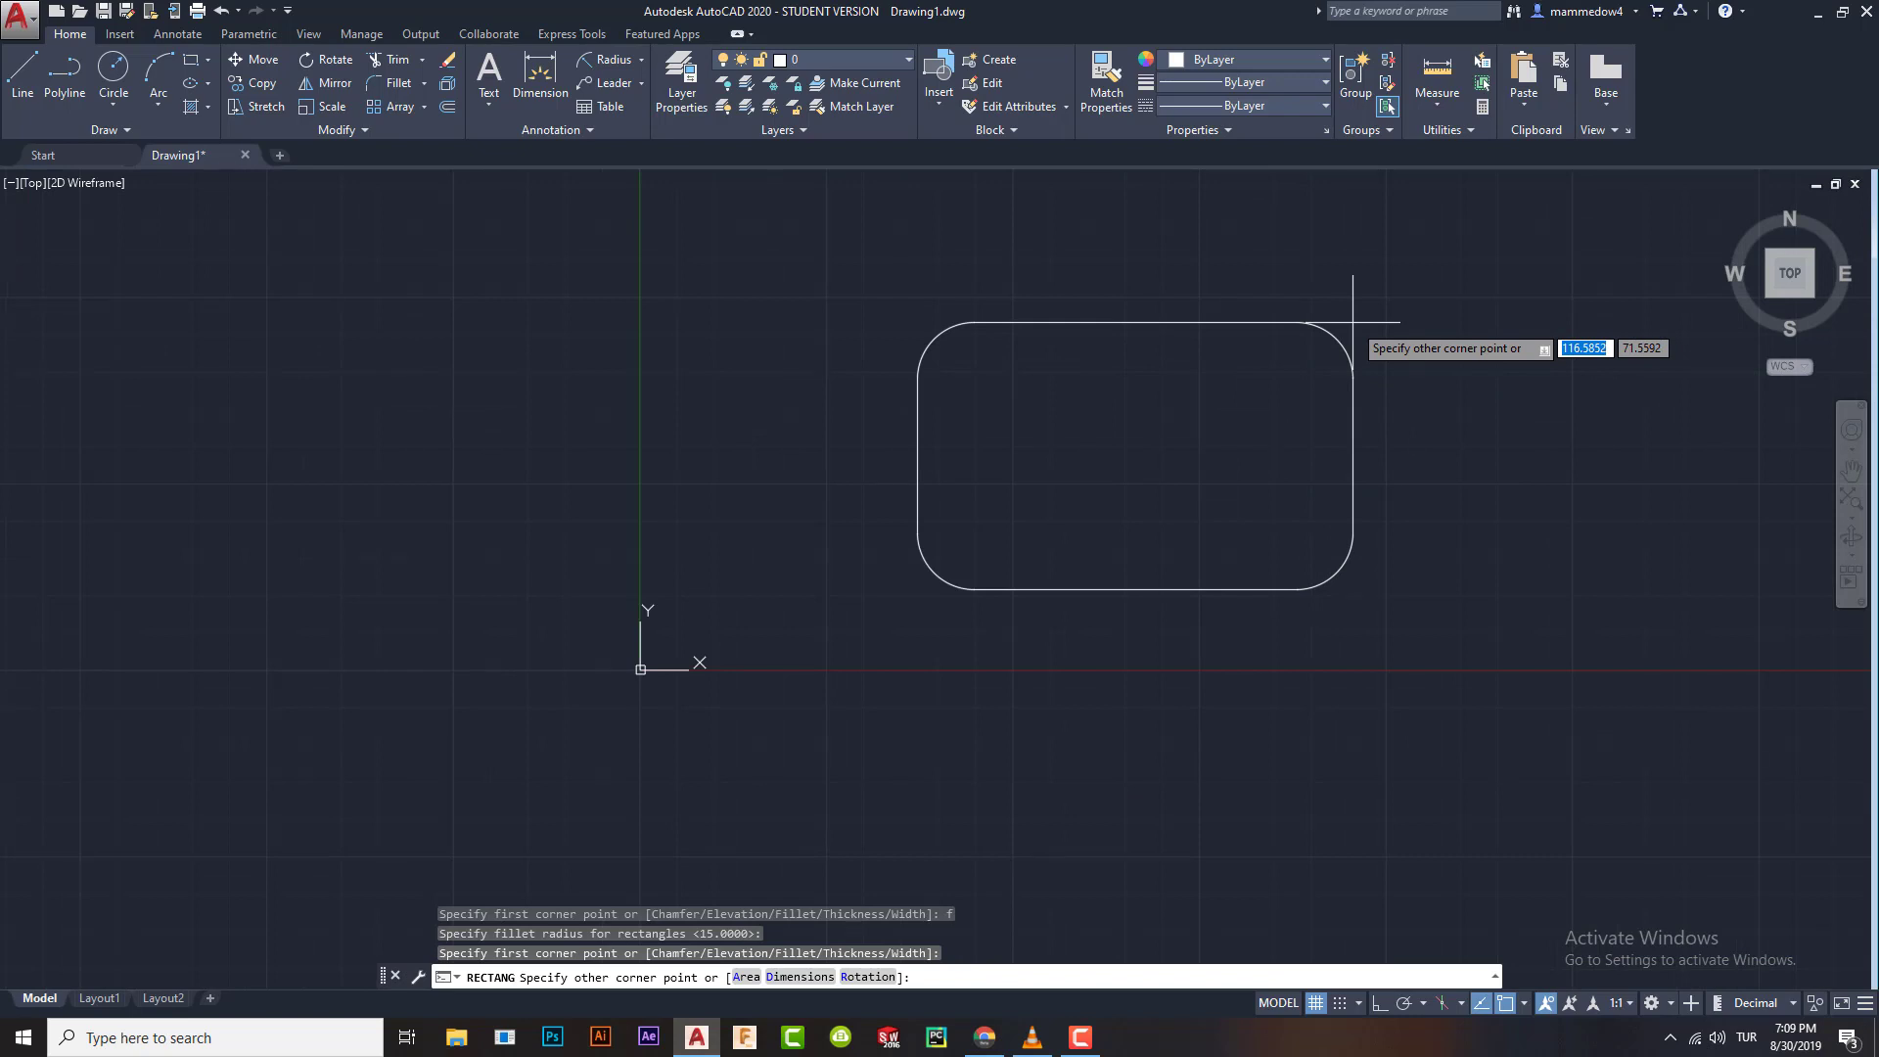
key(Escape)
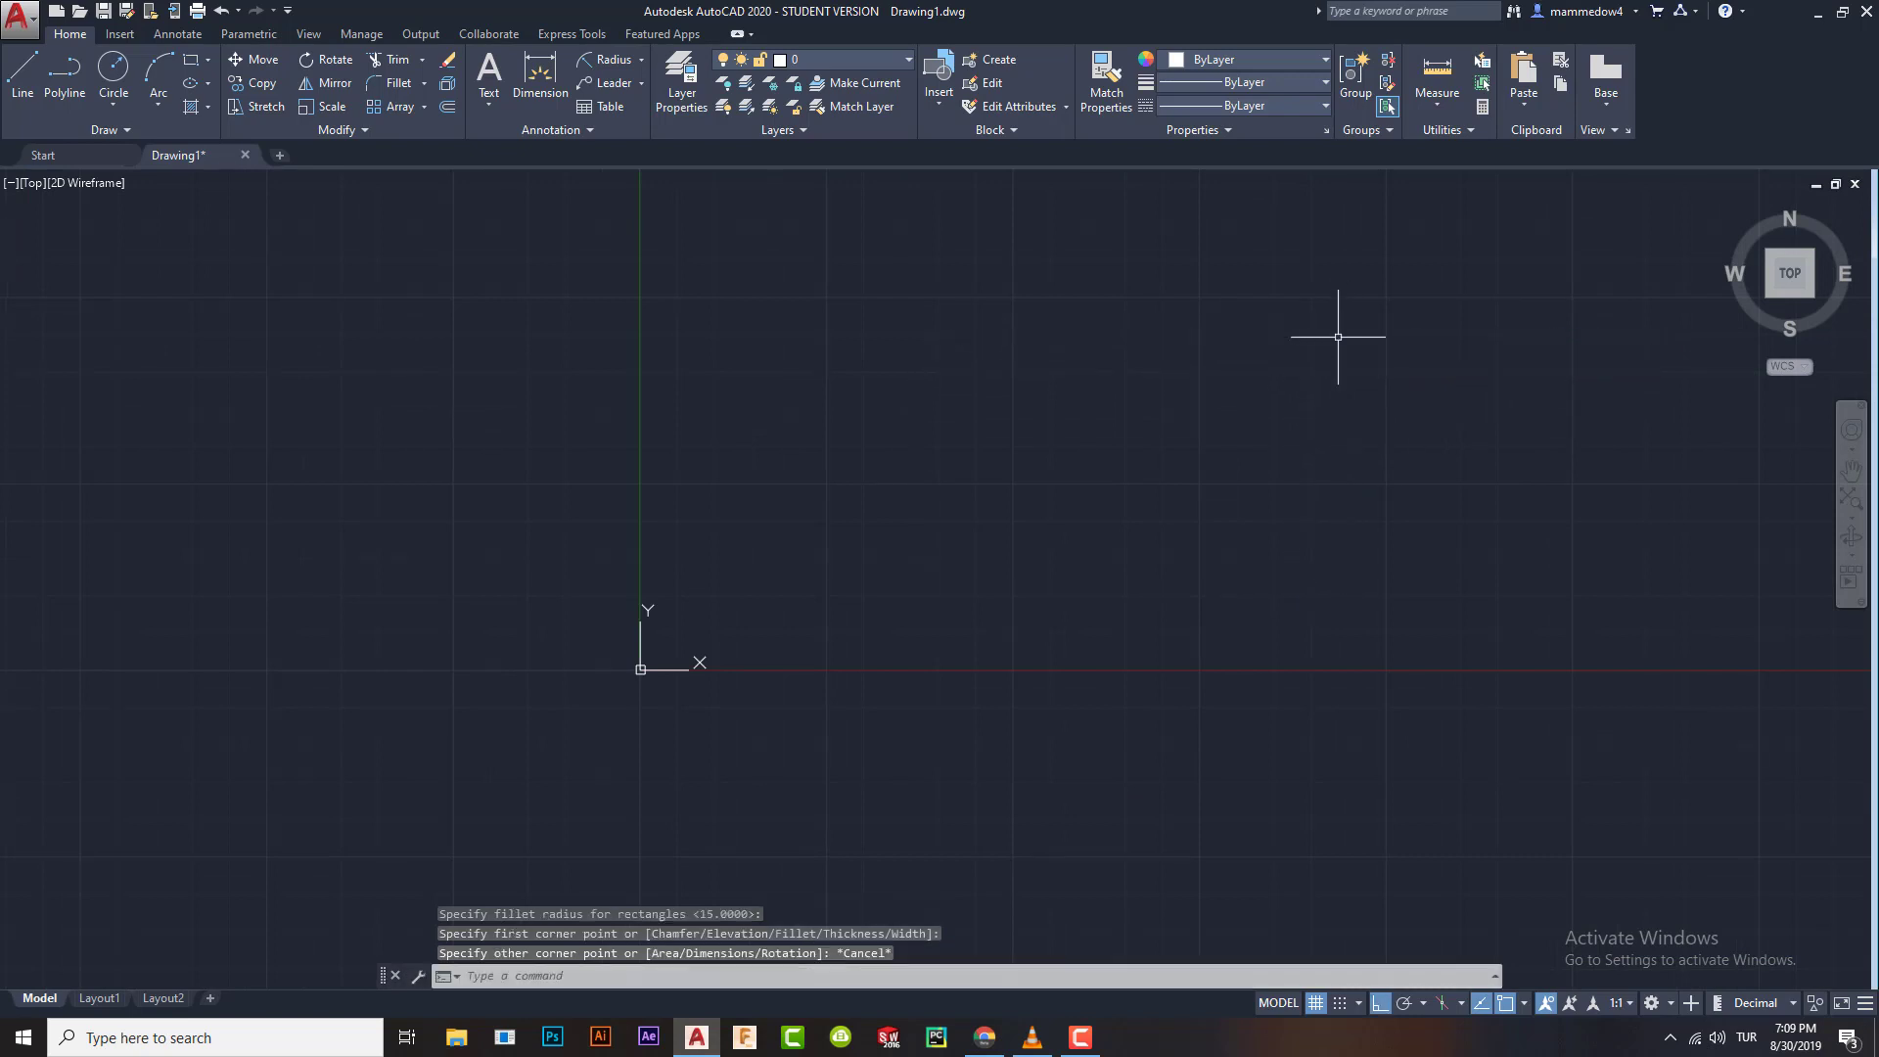
Draw a circle with a radius of about 37 and, level with its center to the right, a larger circle with a radius of about 79
mouse_move(1157, 406)
middle_down()
mouse_move(1015, 554)
mouse_move(945, 572)
middle_up()
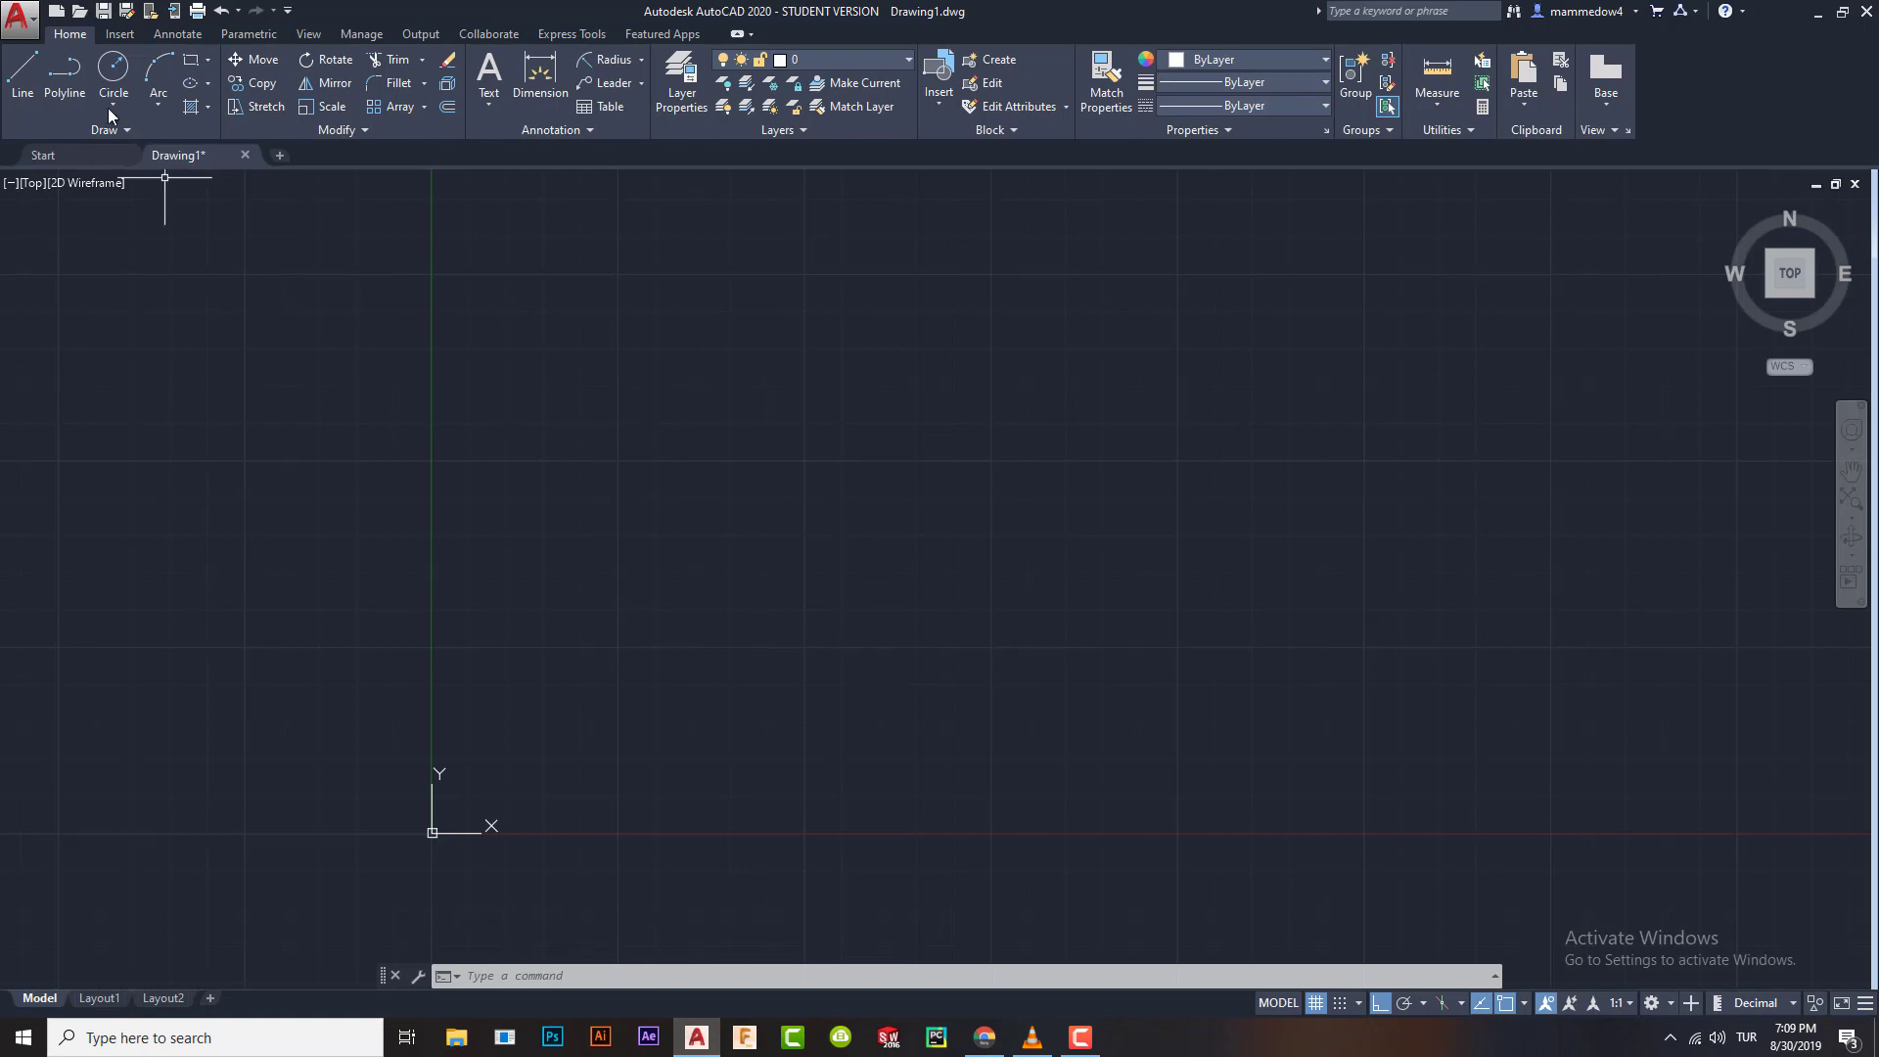
click(113, 70)
click(673, 633)
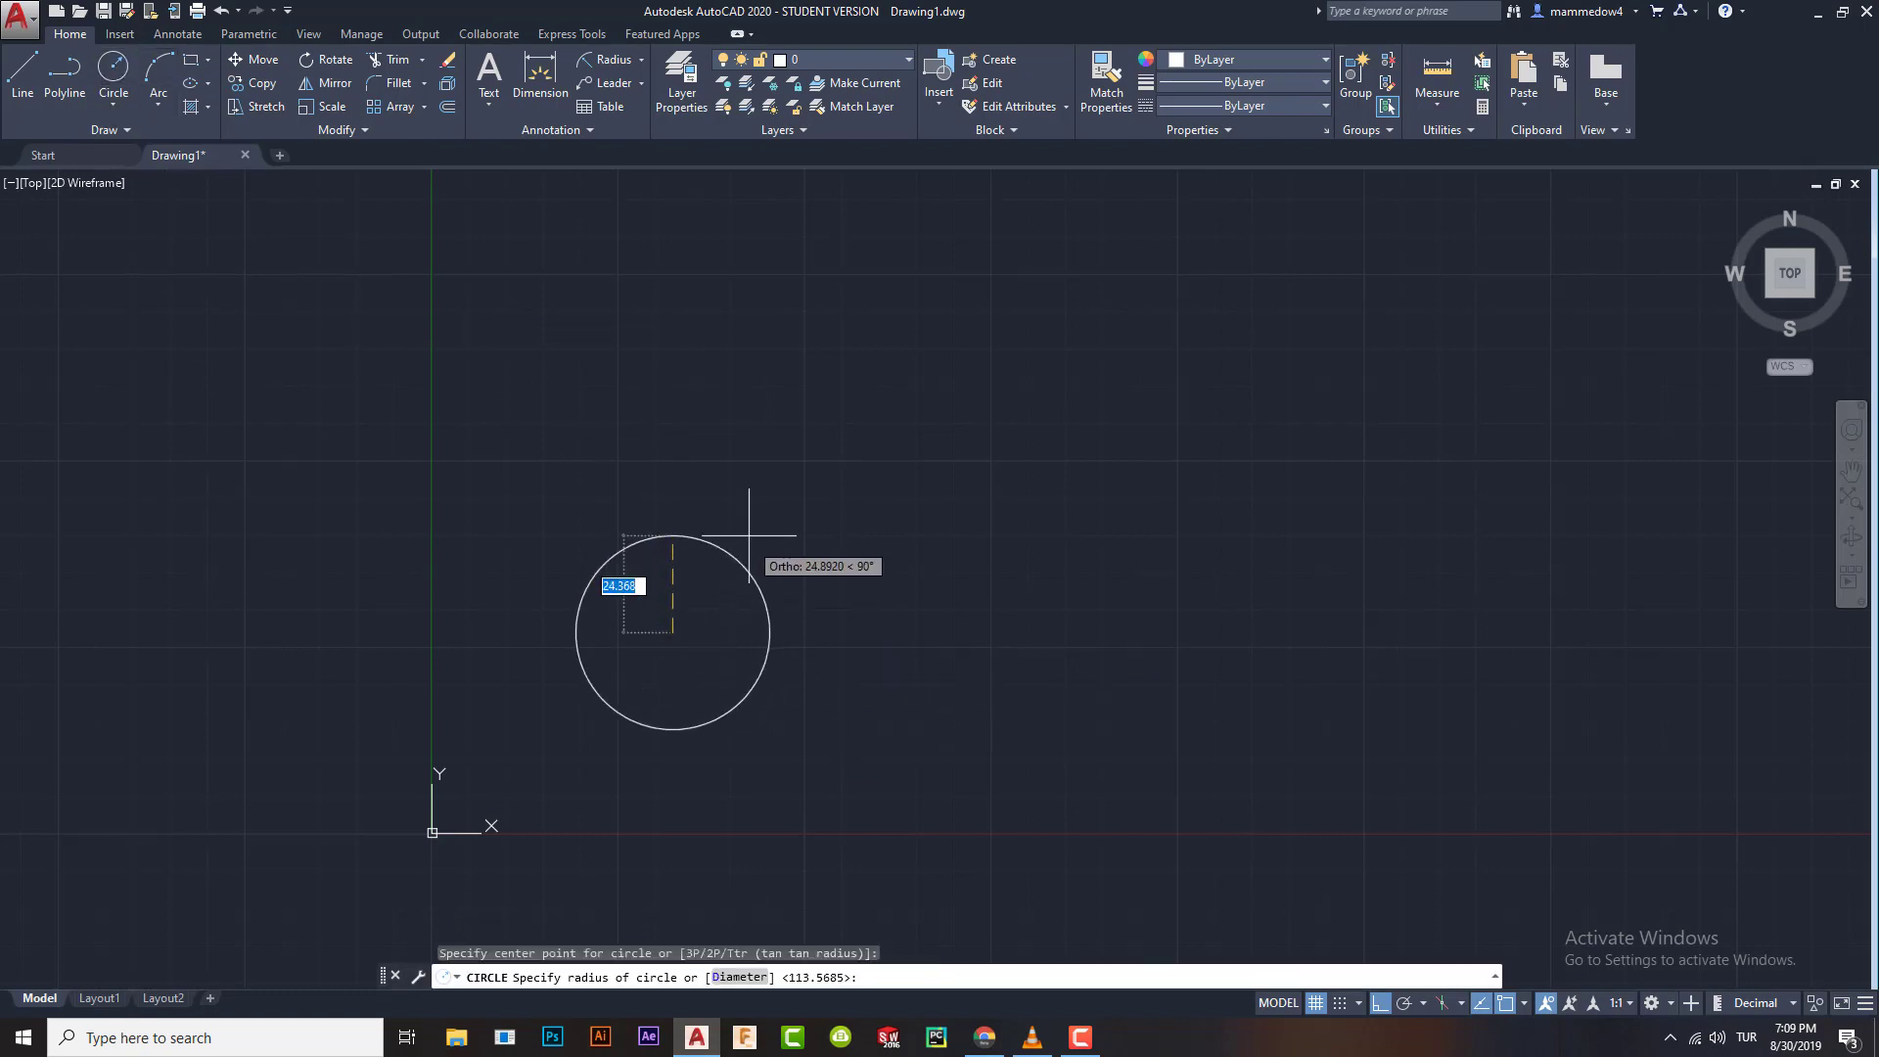
click(756, 535)
key(space)
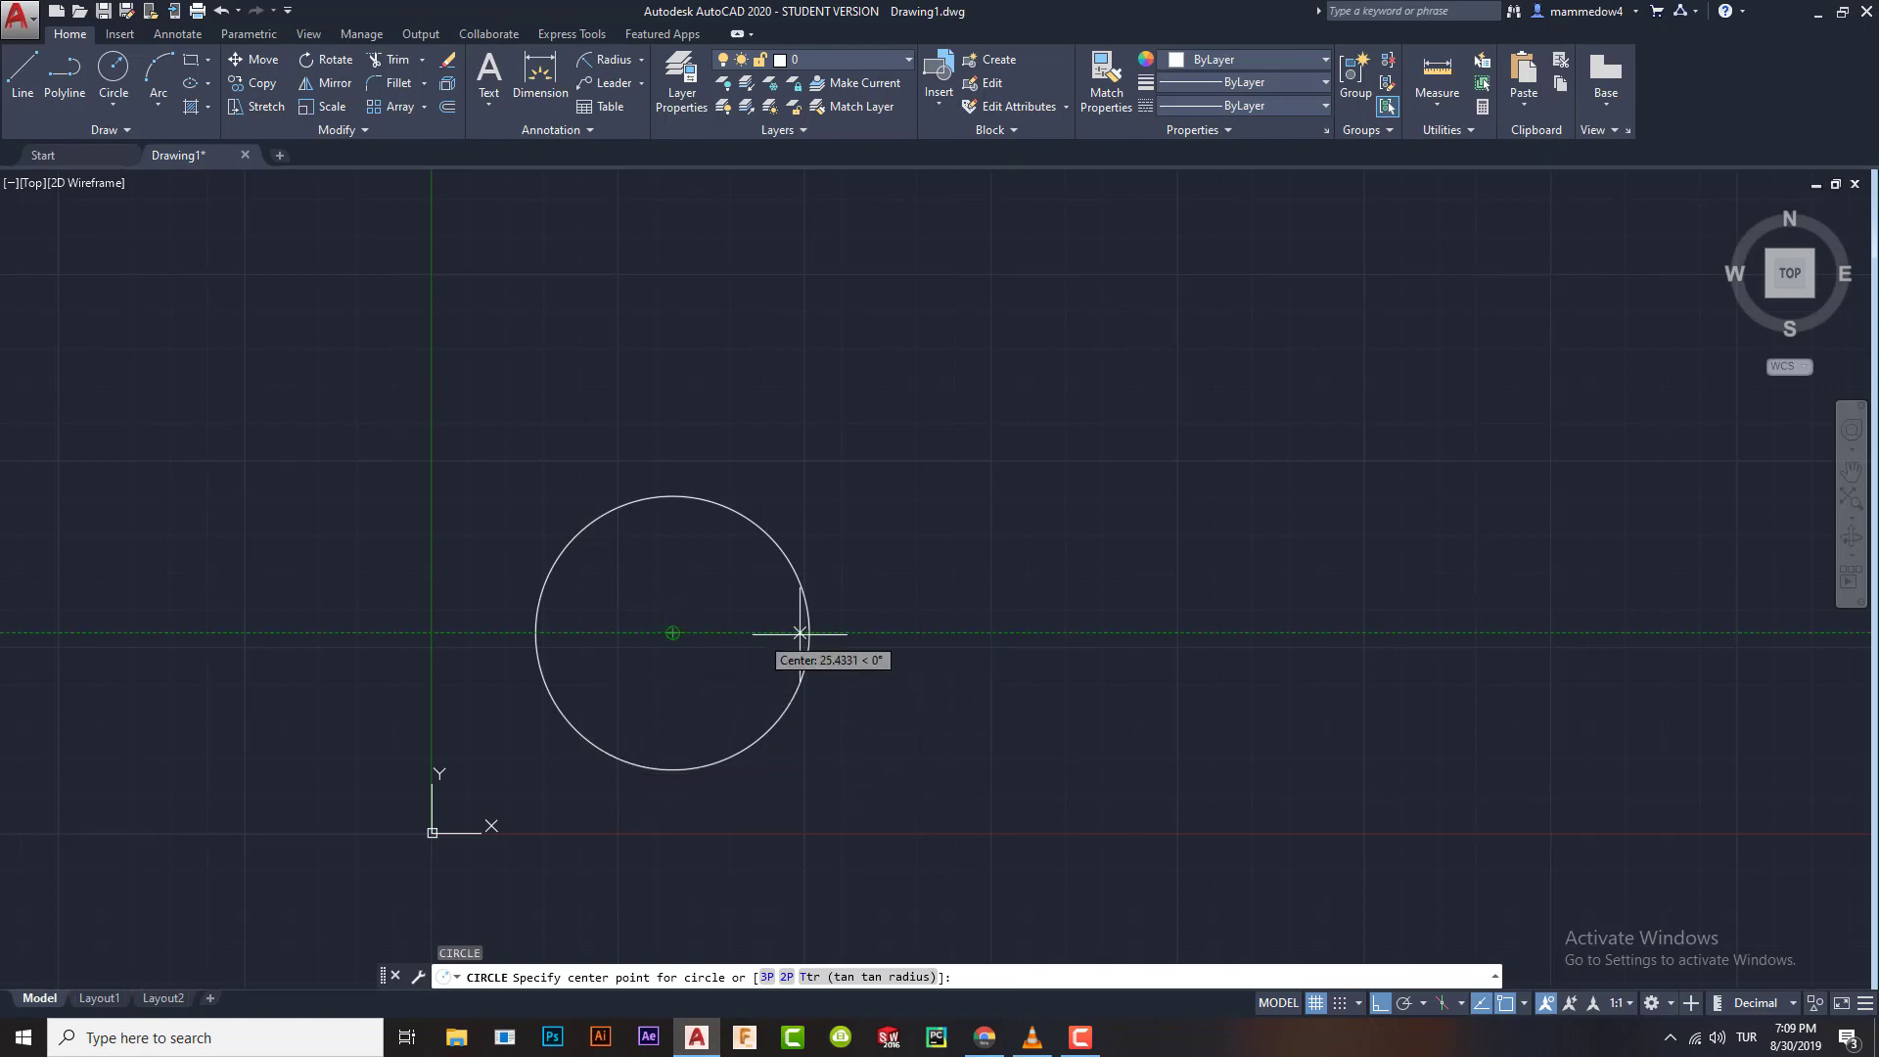
click(1248, 632)
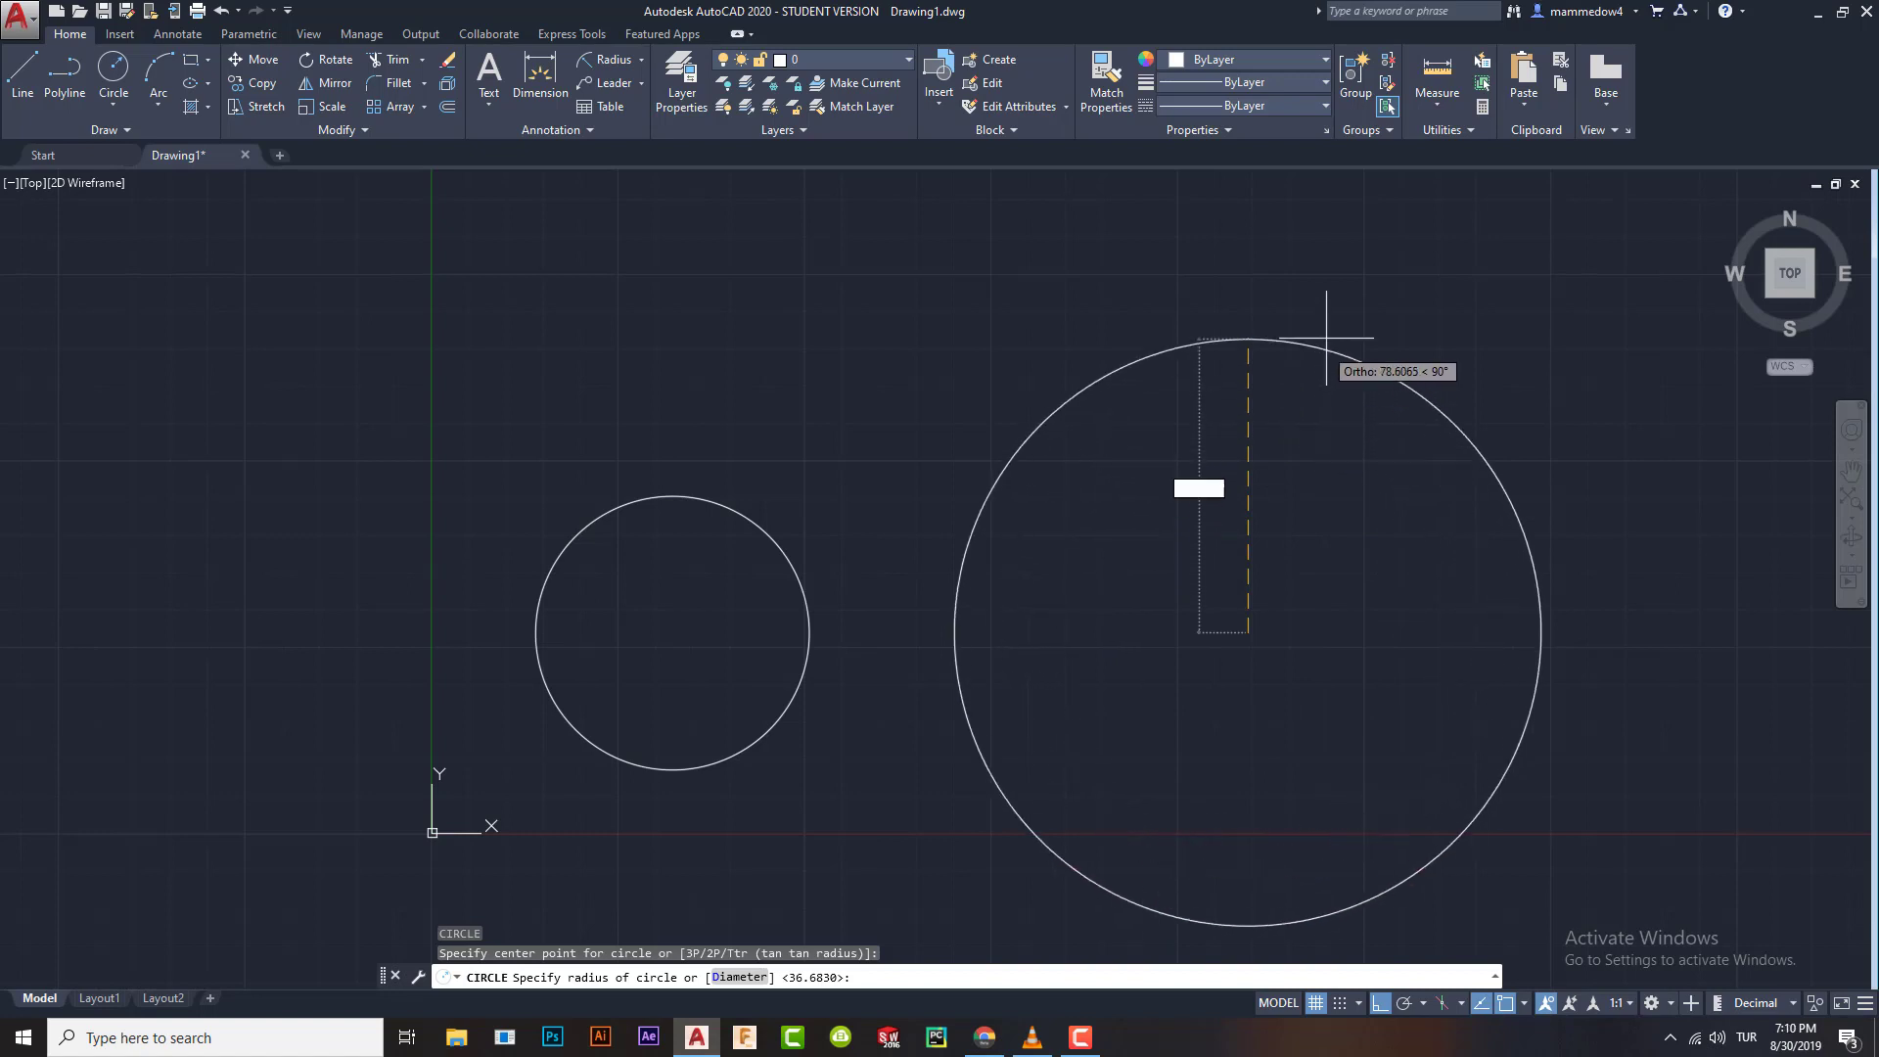
click(1324, 338)
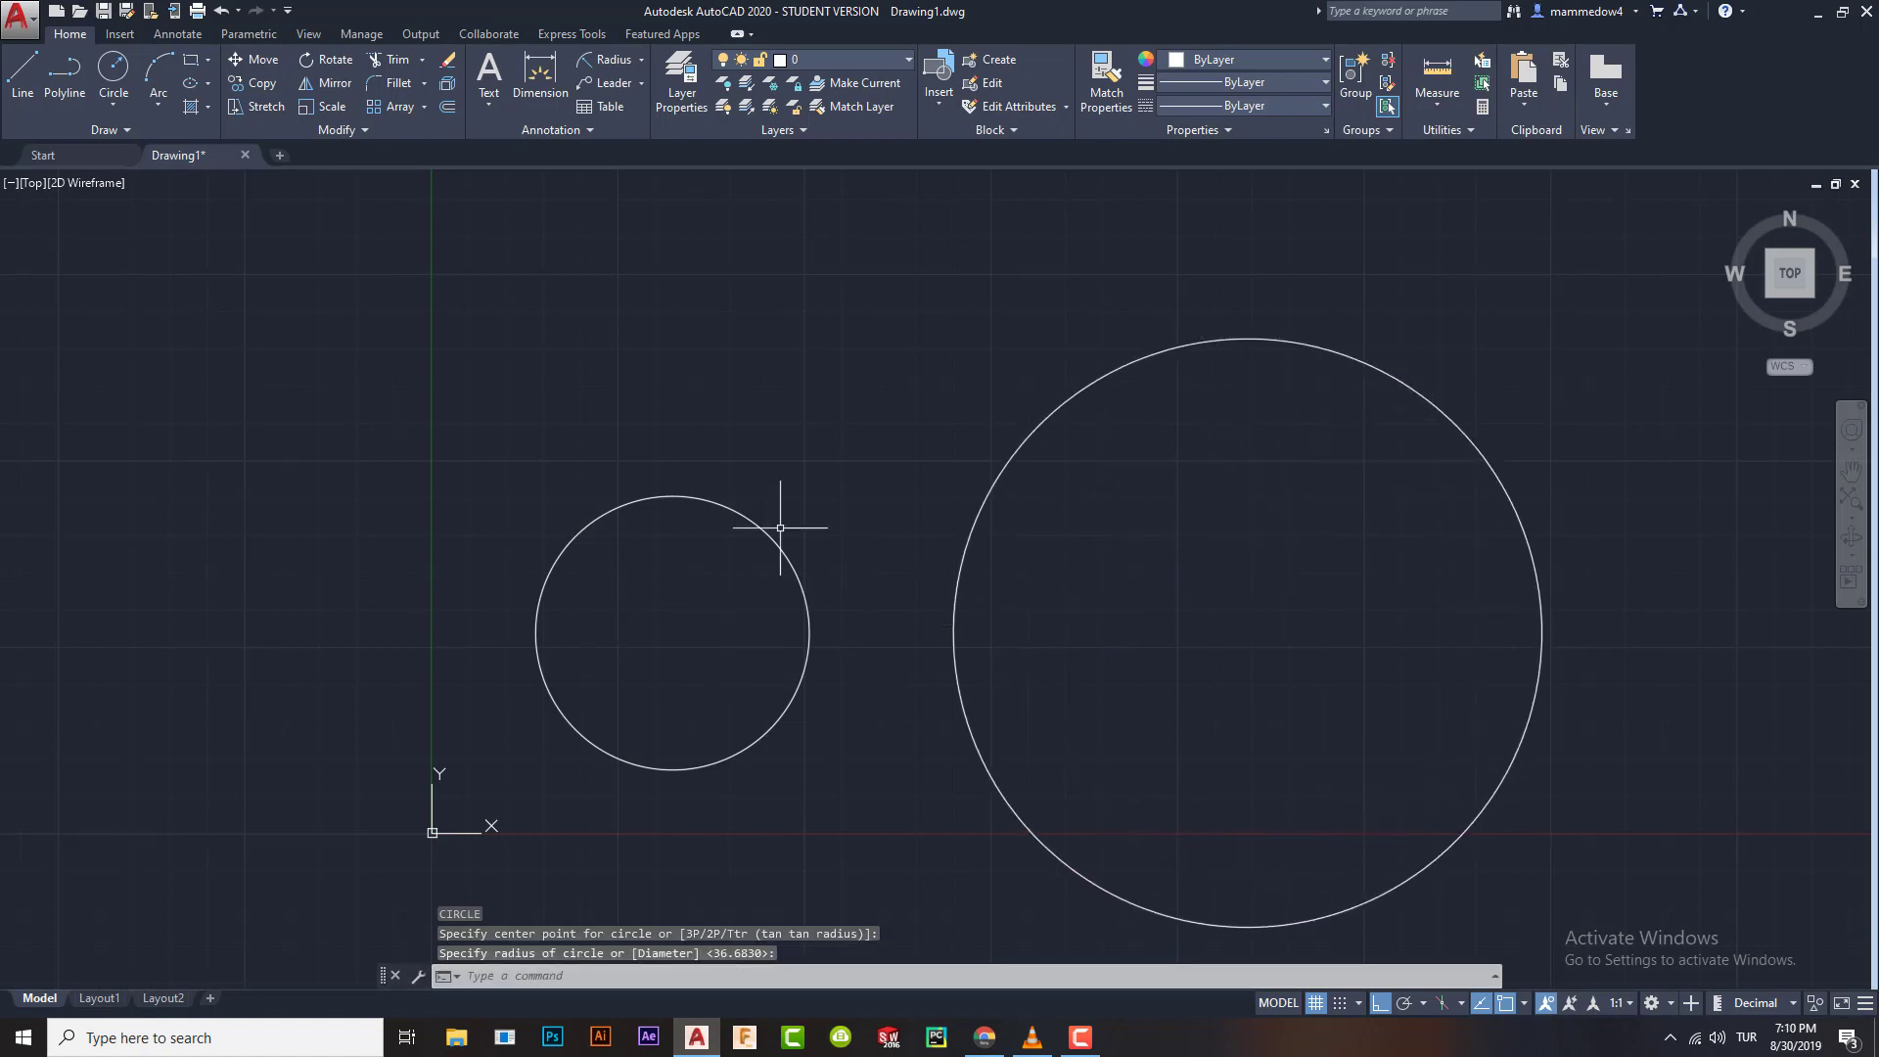
Fillet the upper sides of the two circles together with a radius of 45
key(Return)
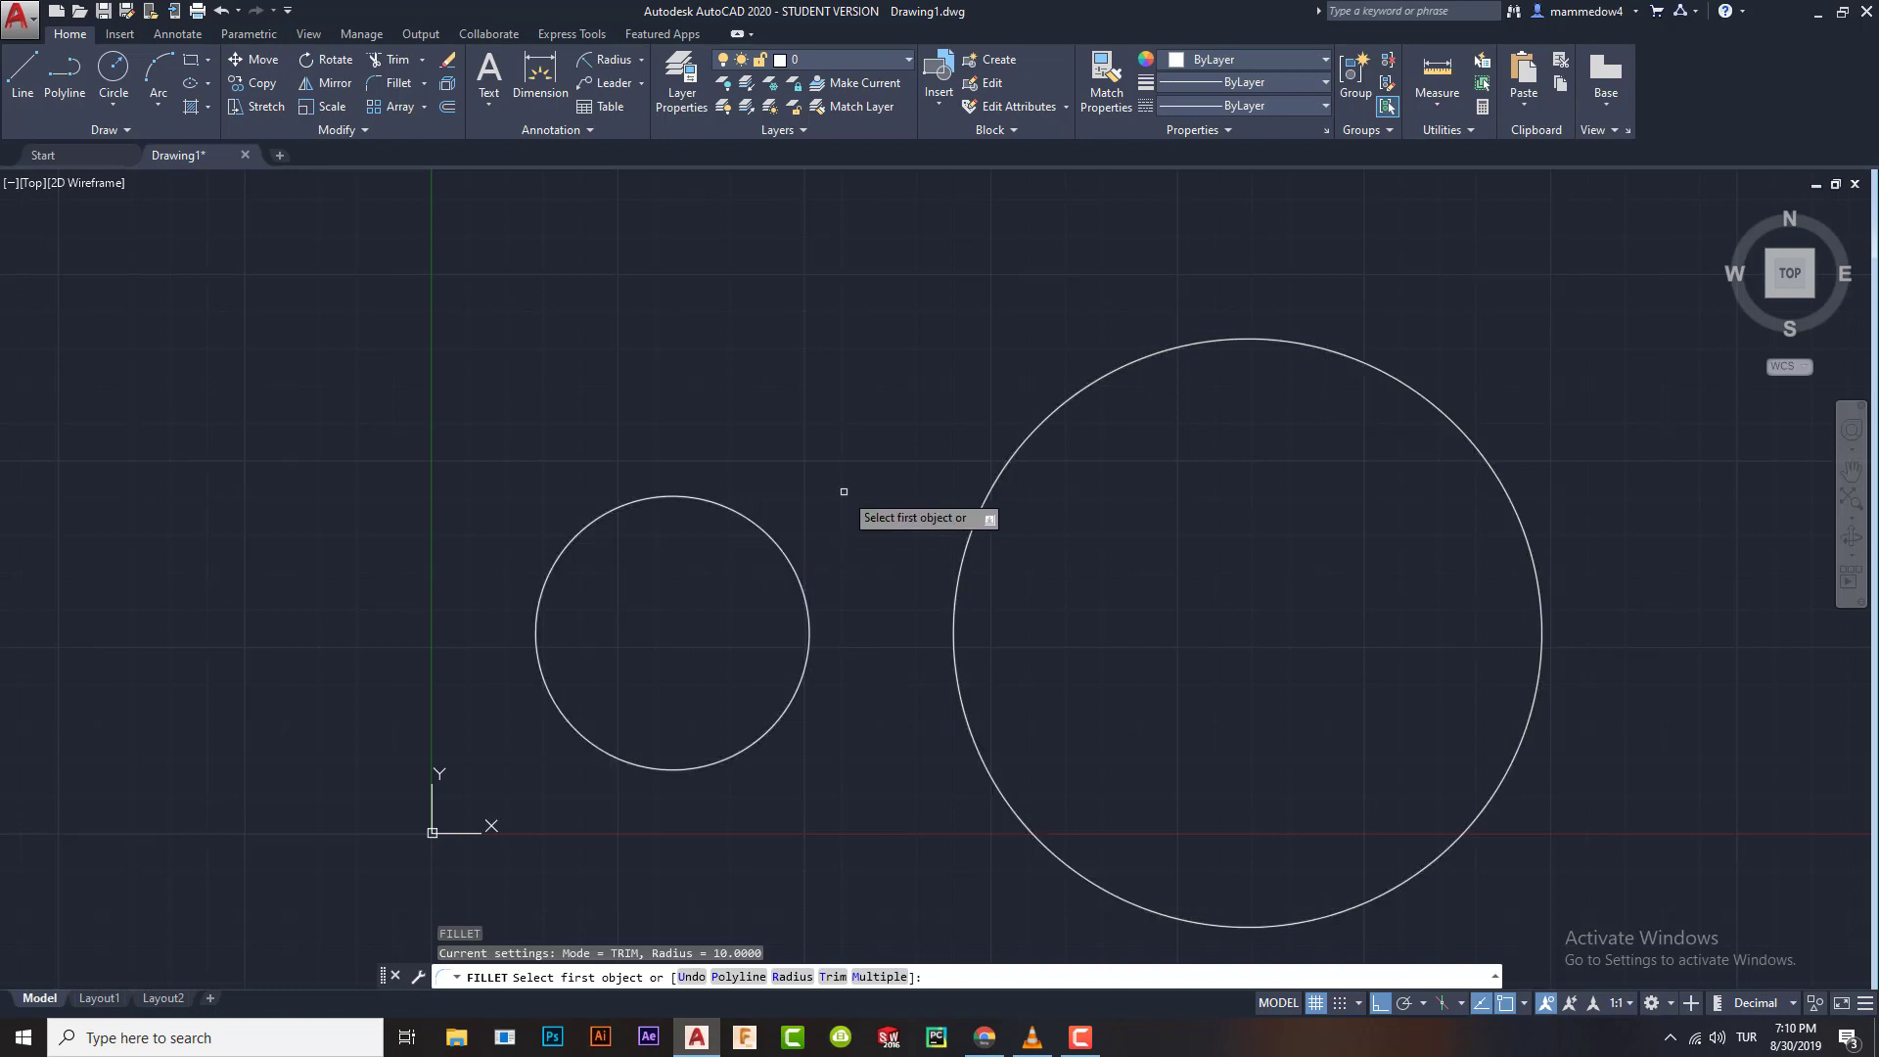
key(Return)
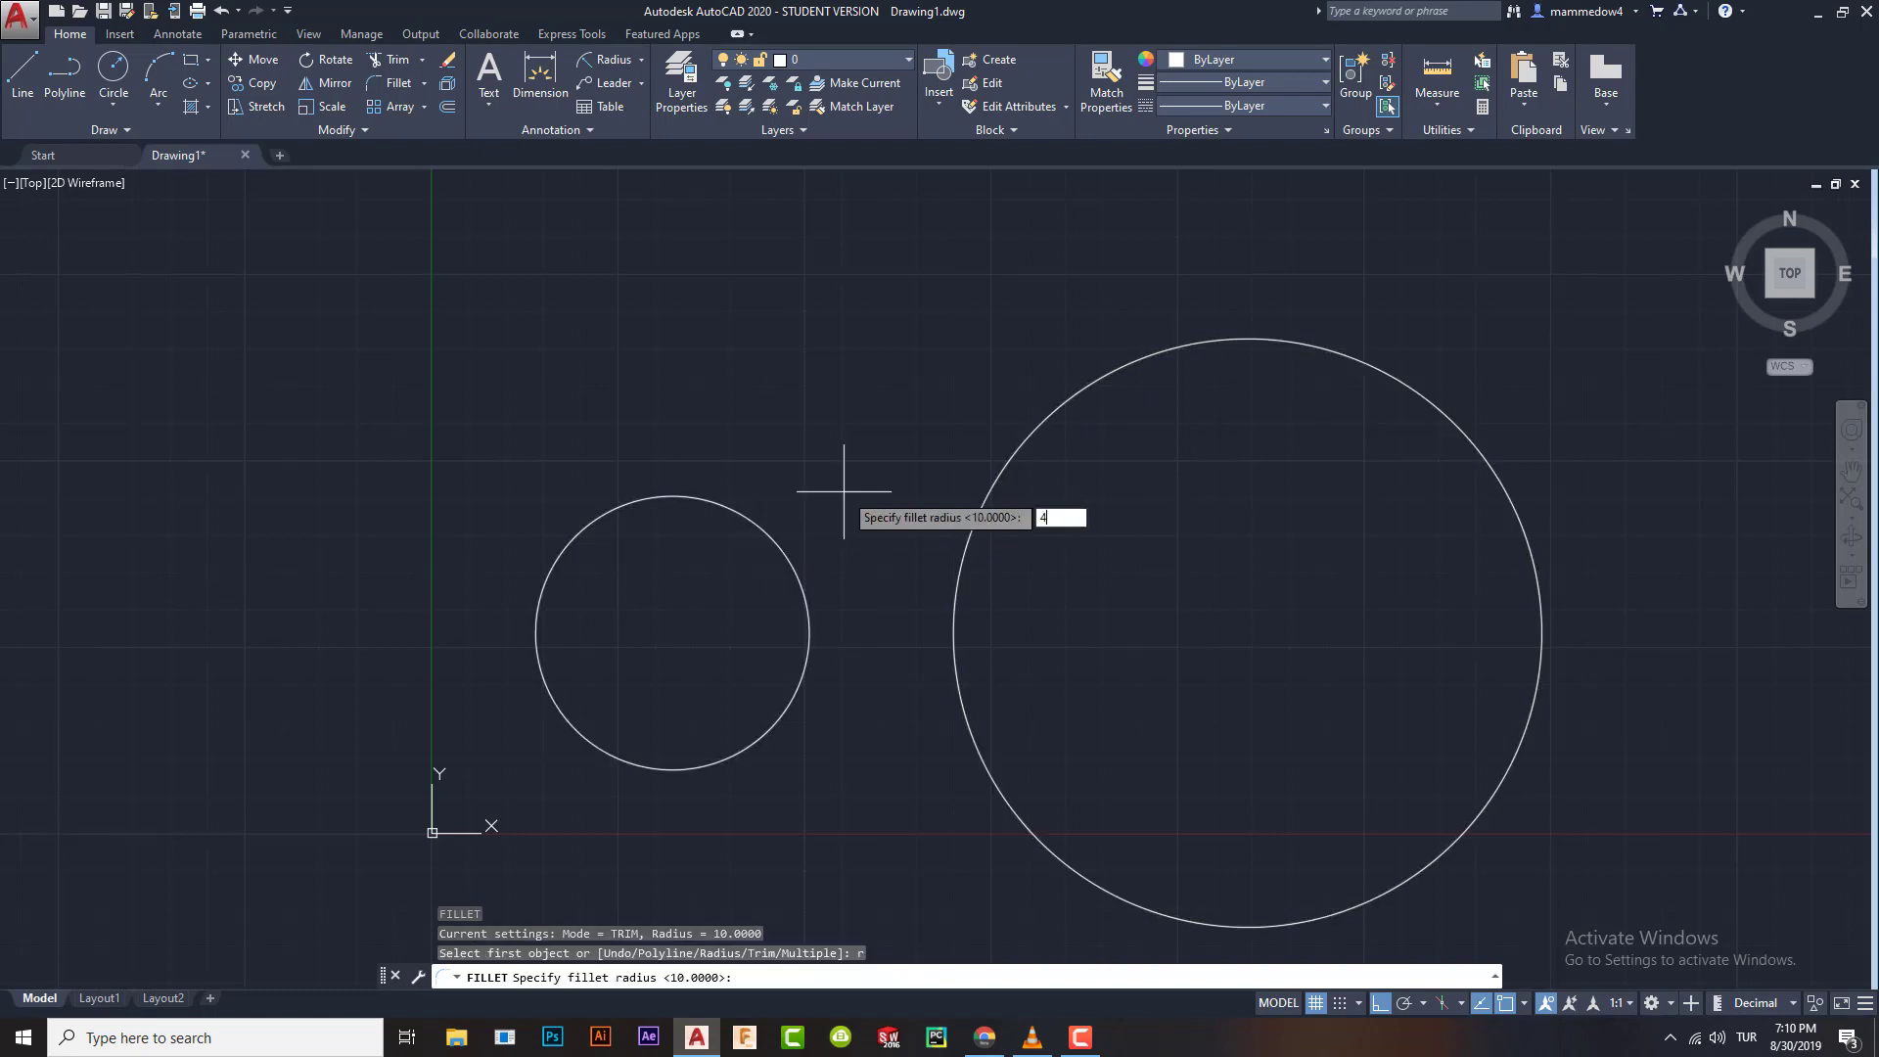
key(Return)
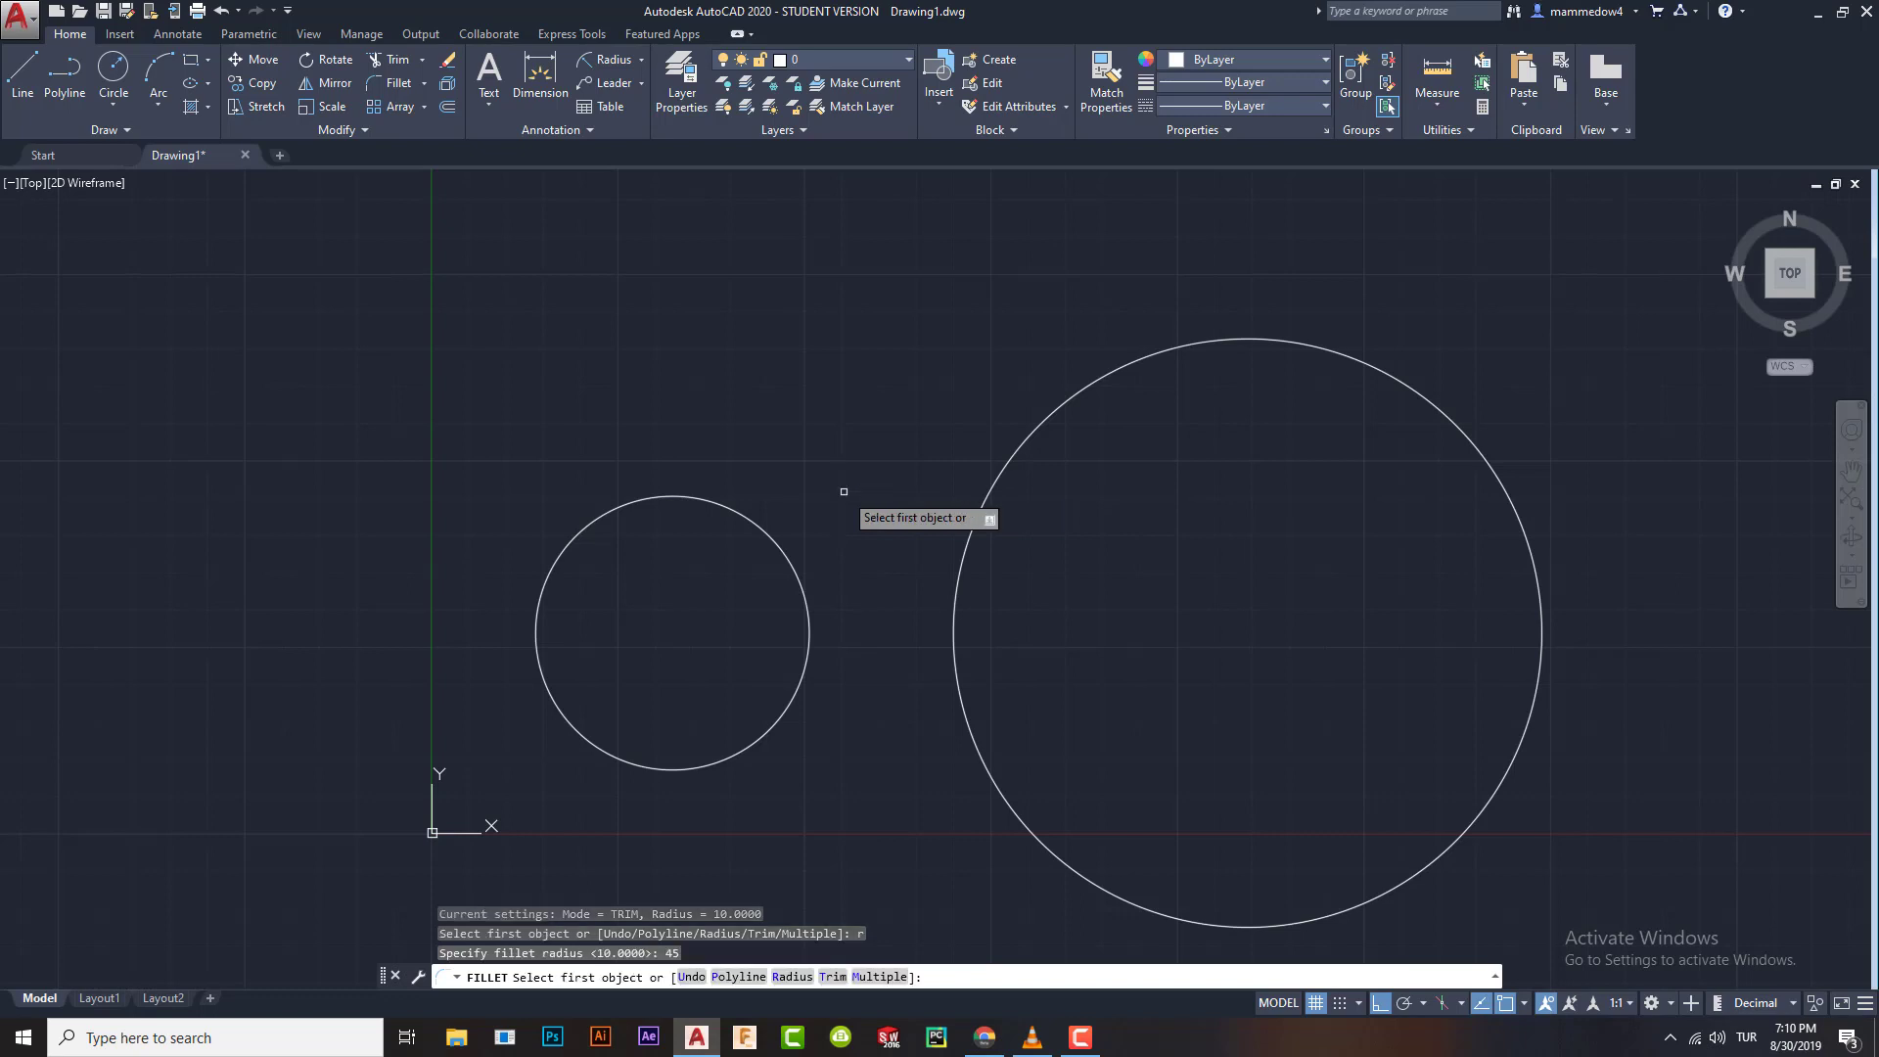
click(769, 534)
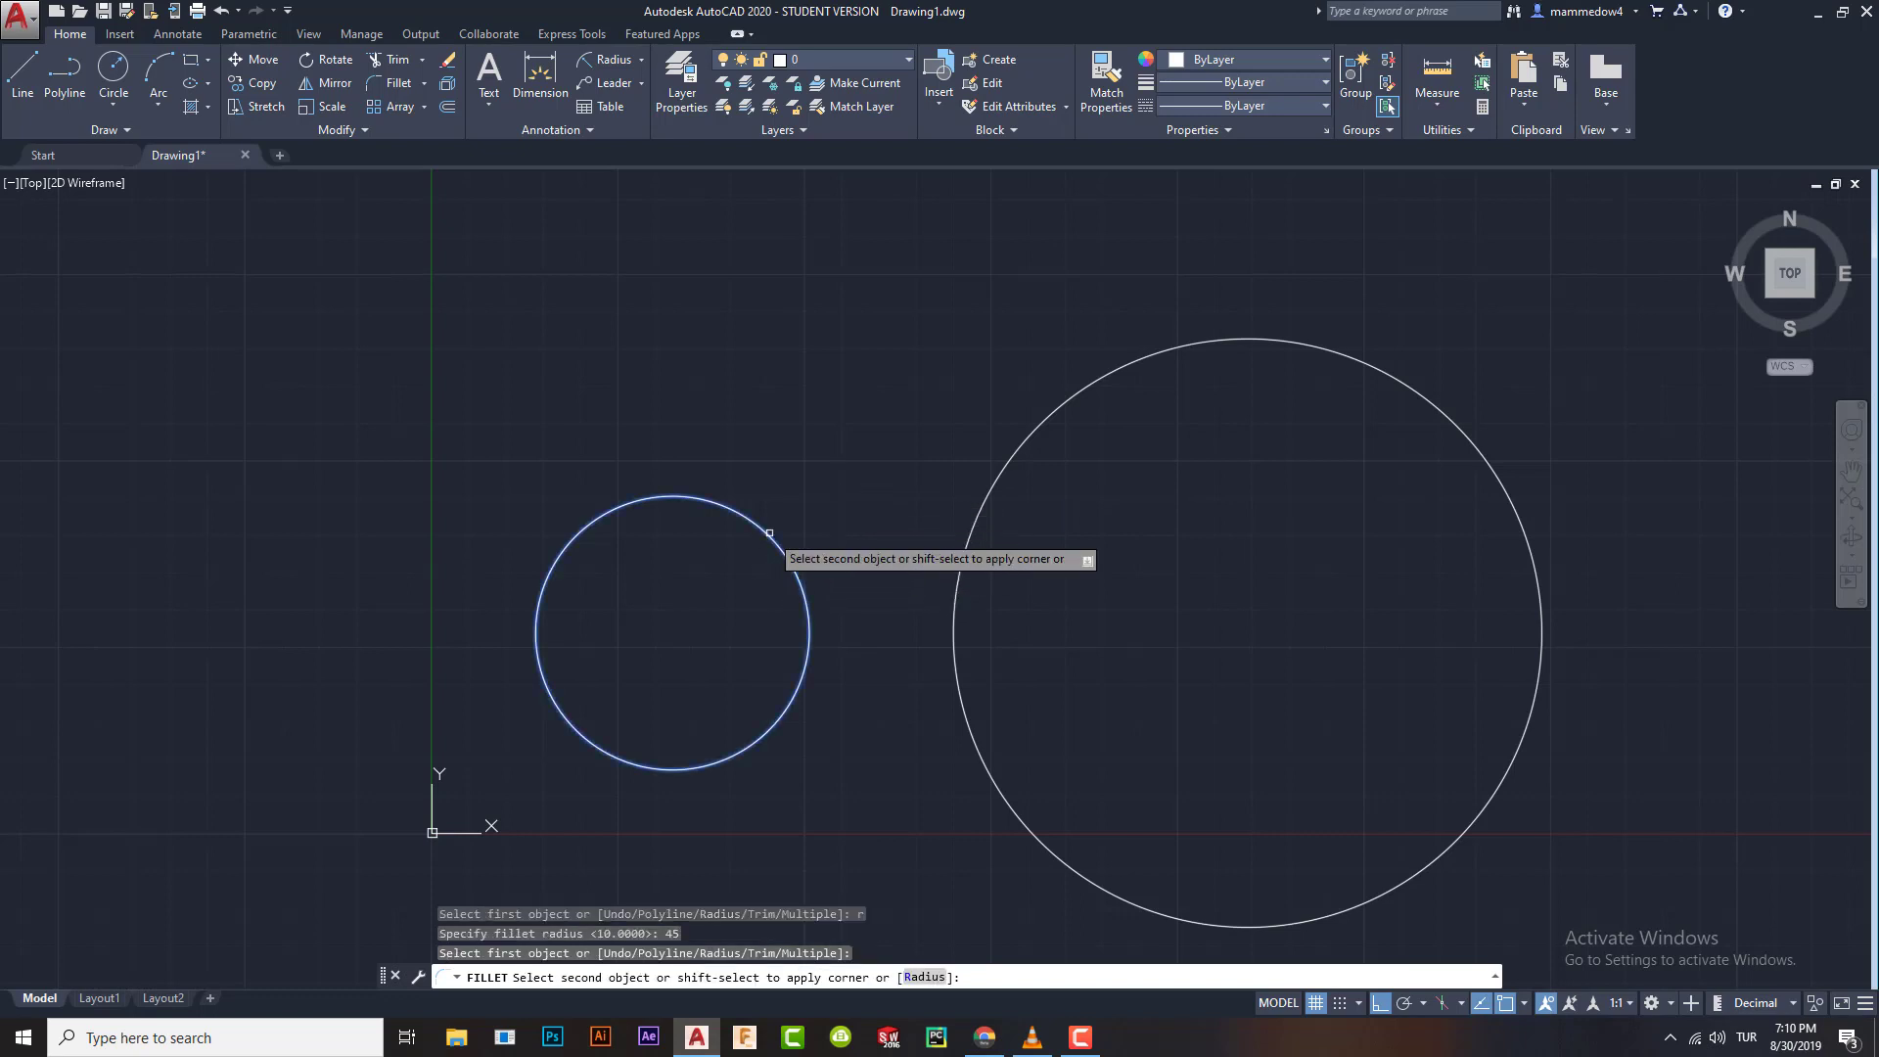
click(1006, 466)
Fillet the lower sides of the two circles together with the same radius of 45
key(Return)
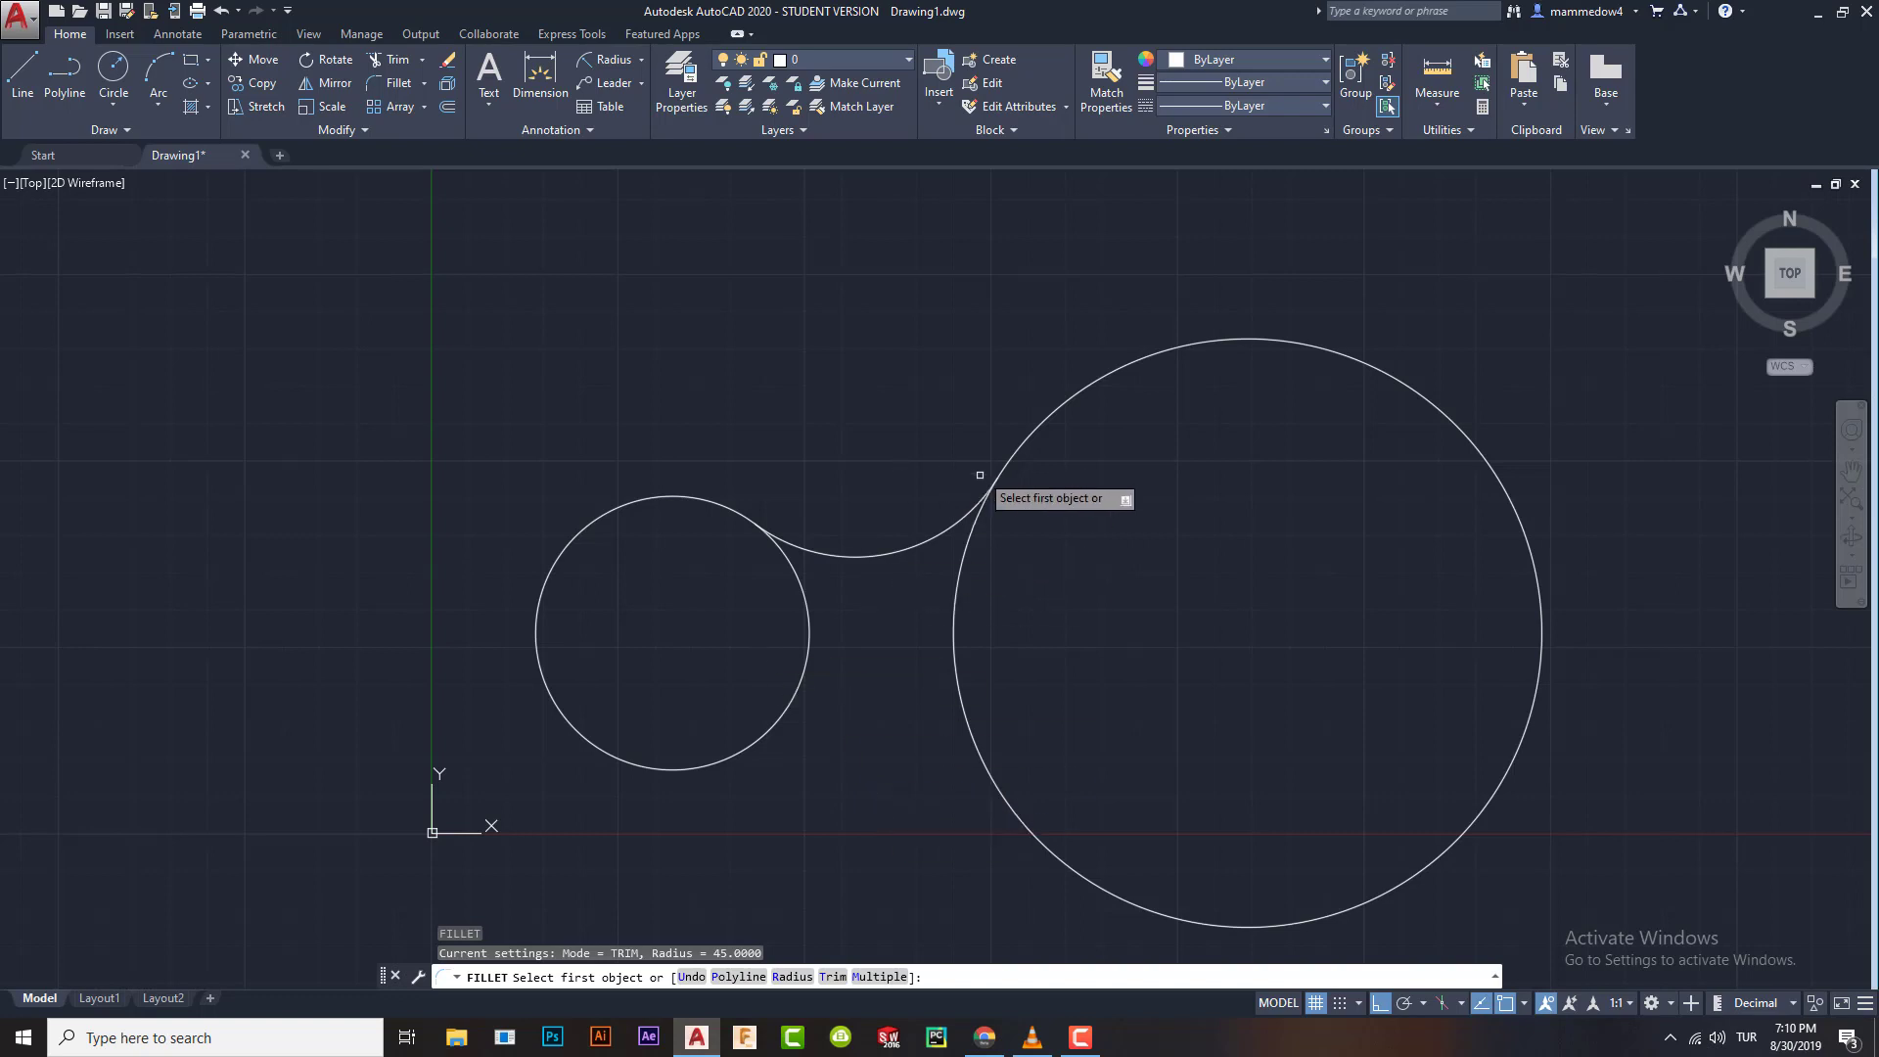
click(763, 736)
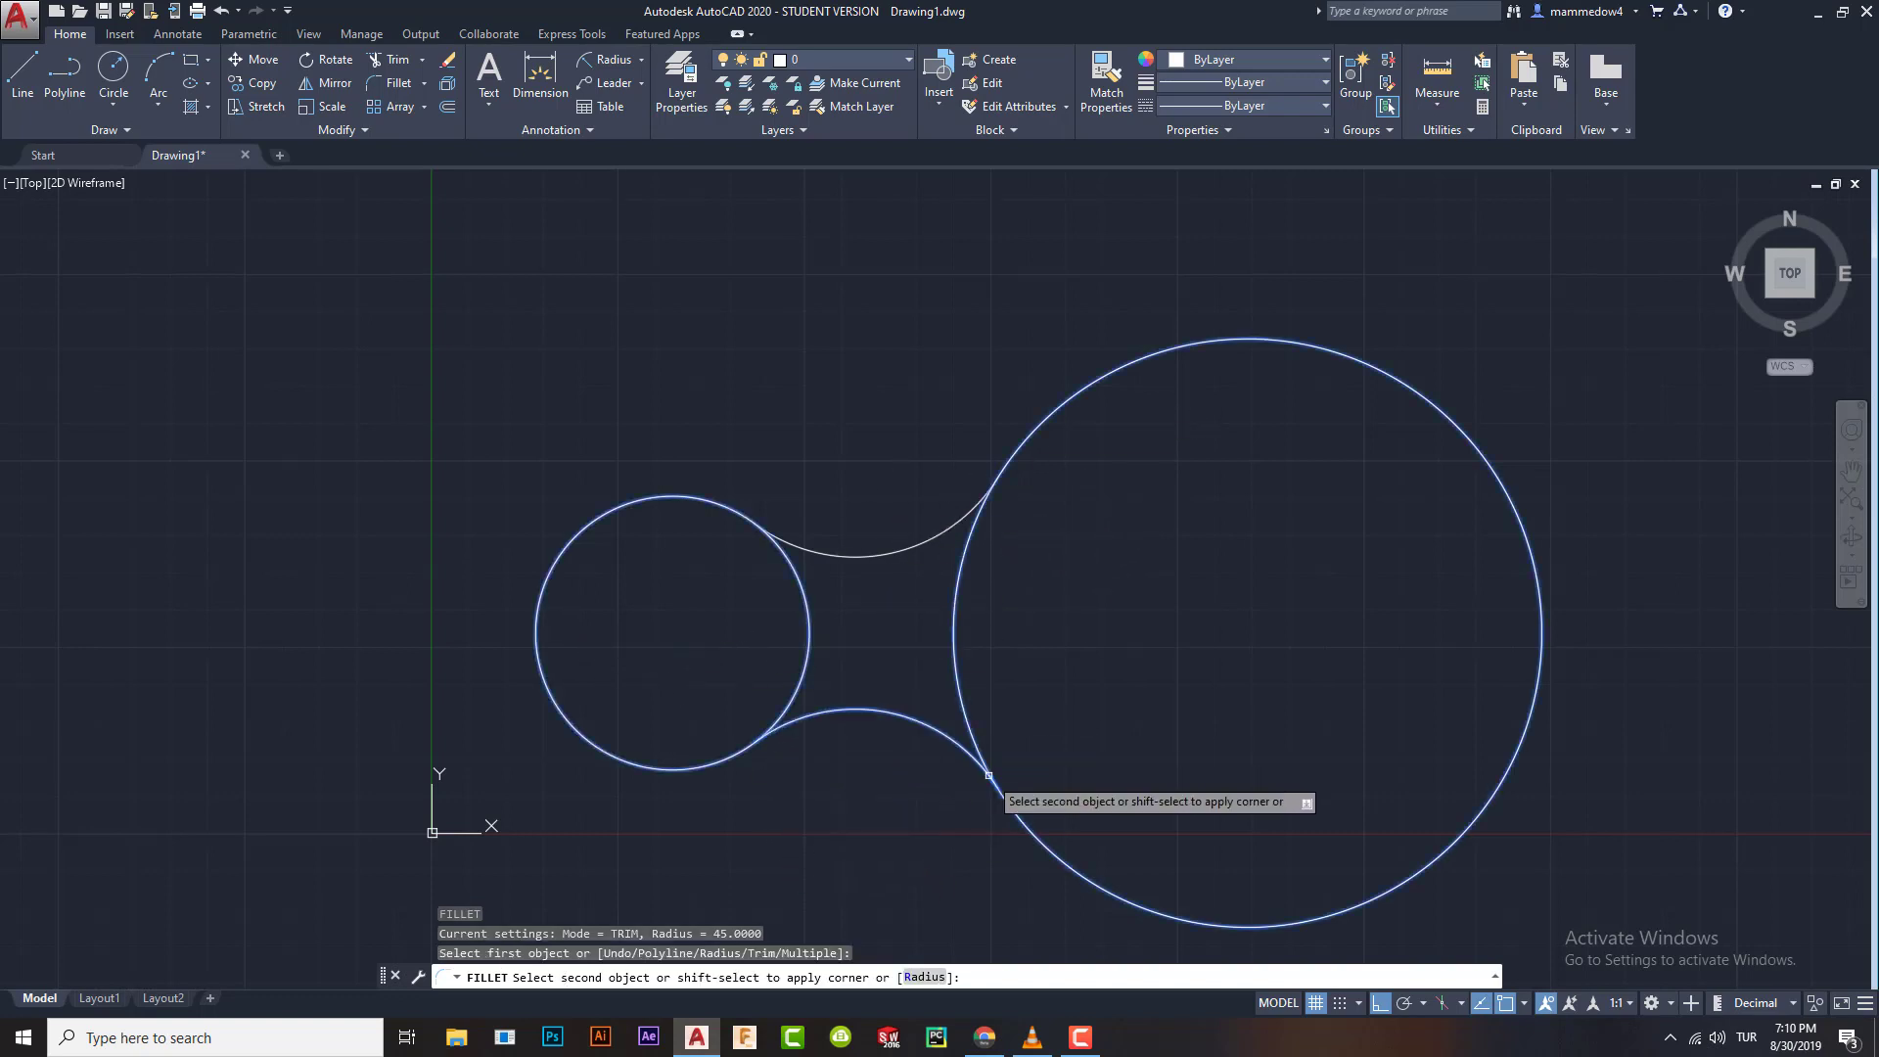
click(988, 774)
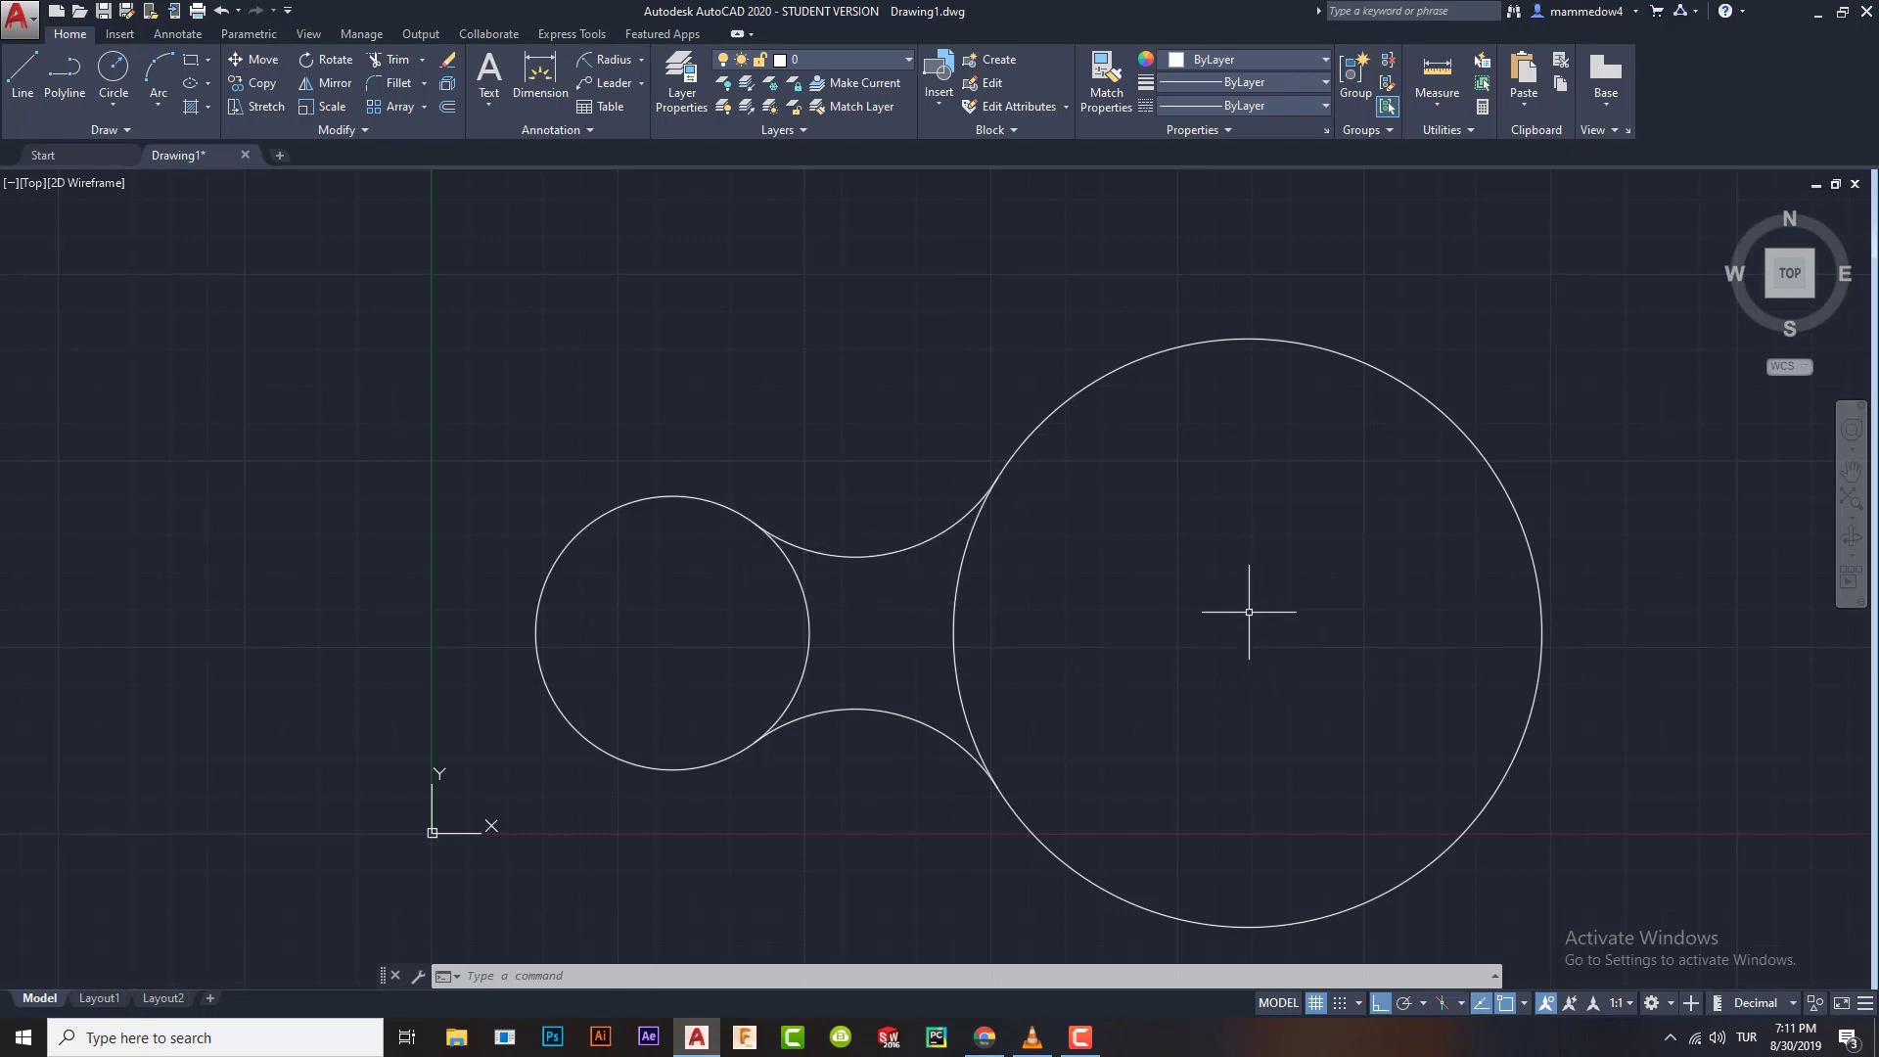
Trim away the inner arcs of both circles between the two fillet arcs, leaving one continuous outline
key(Return)
key(Return)
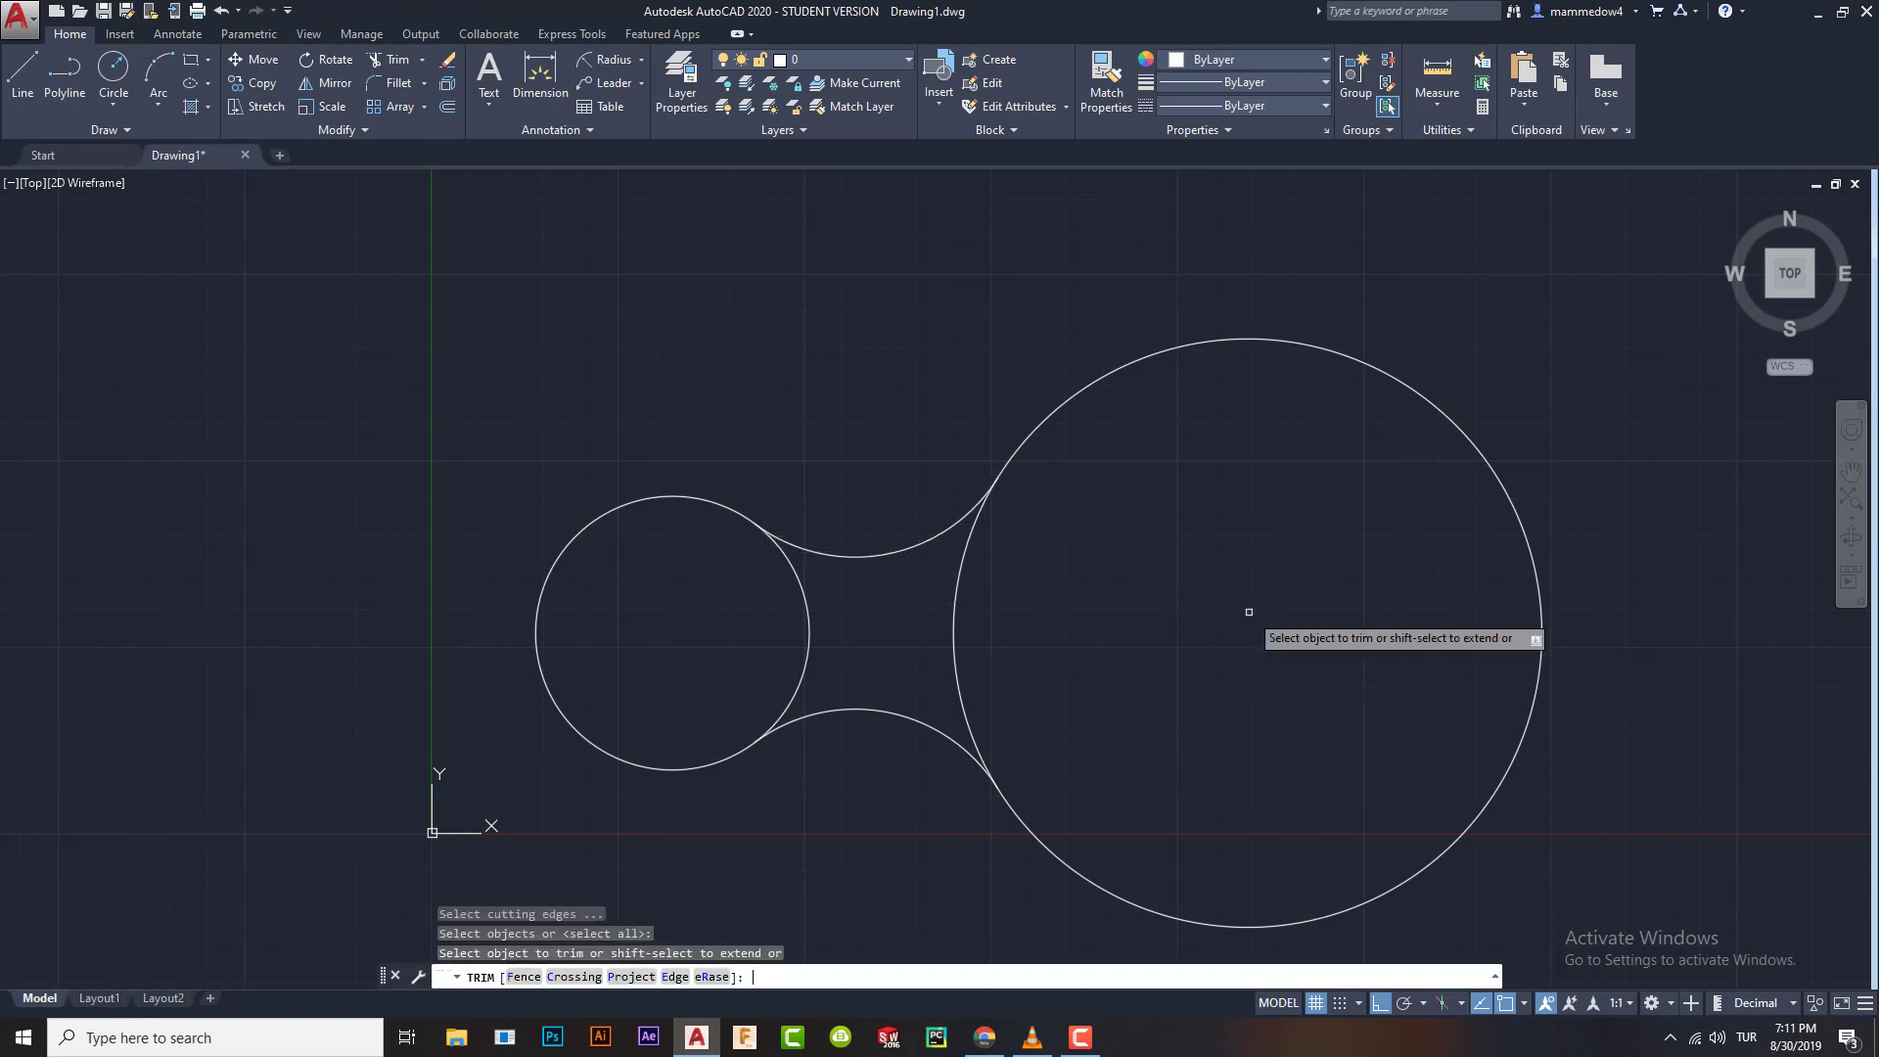
click(955, 602)
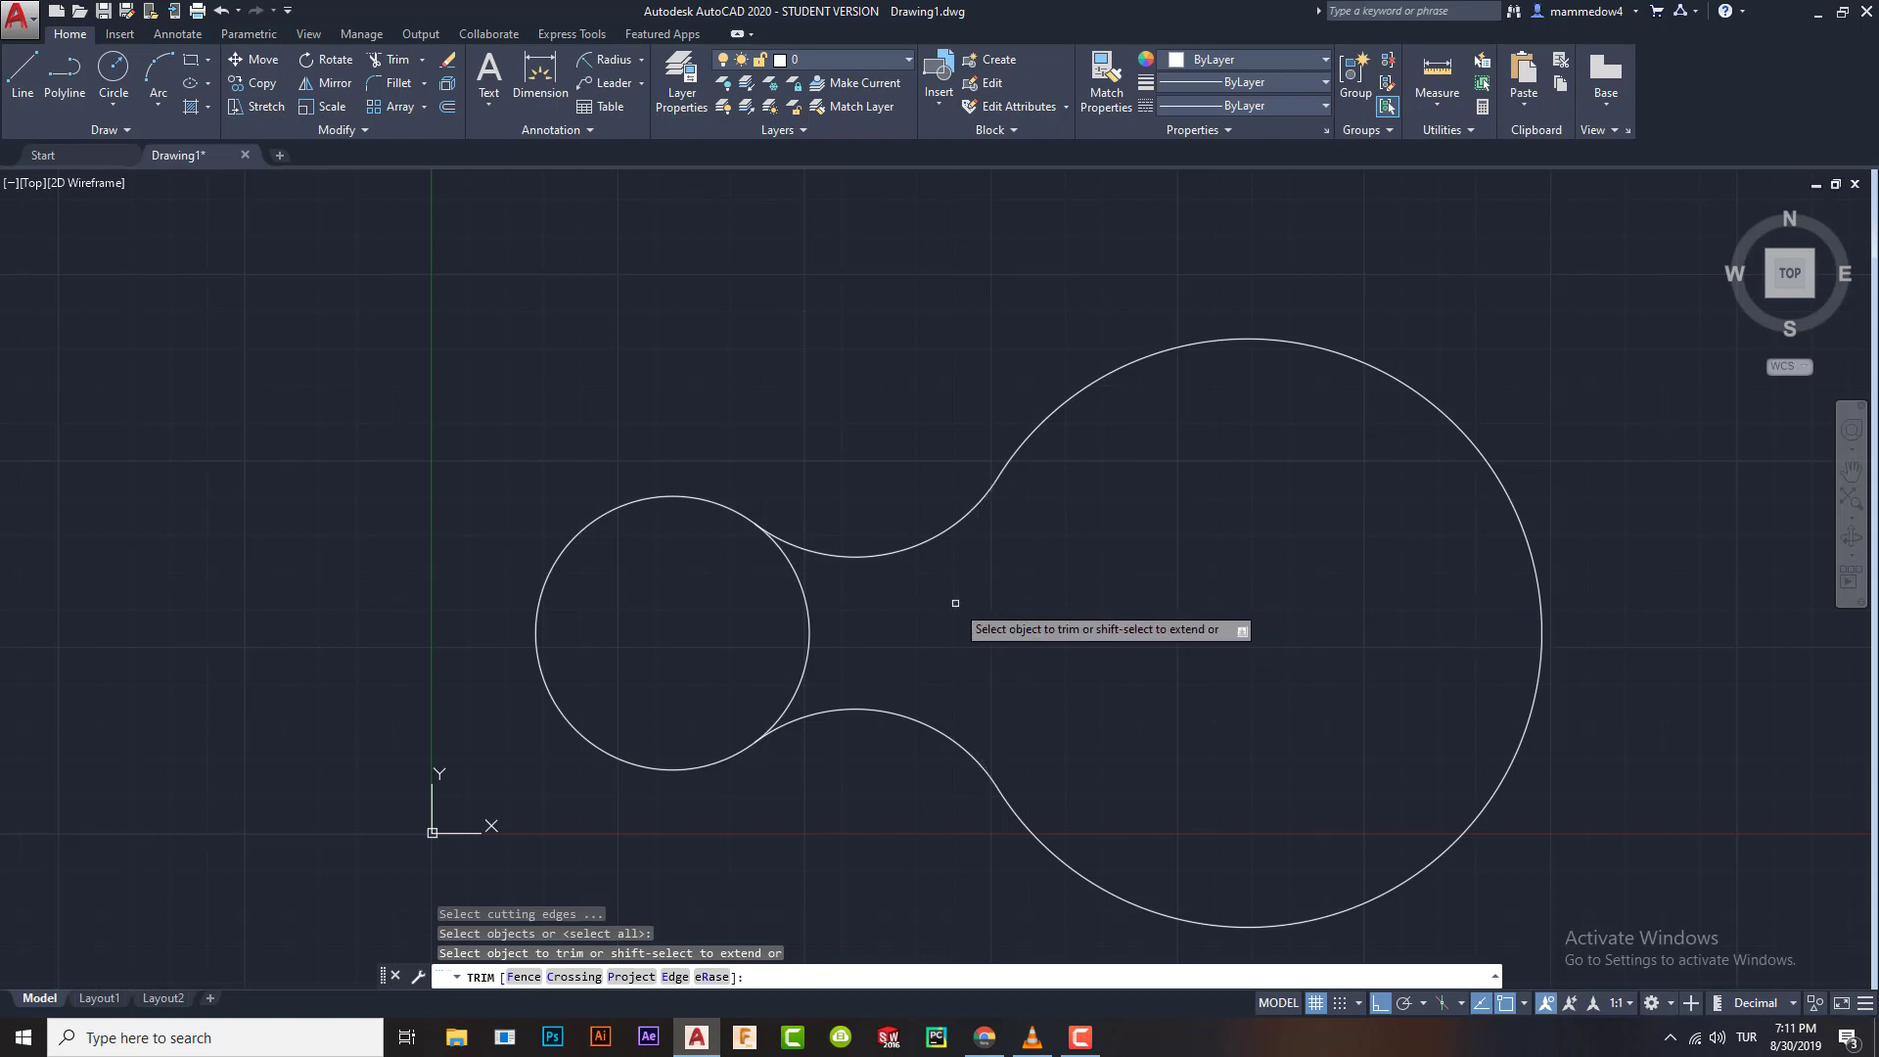
click(806, 616)
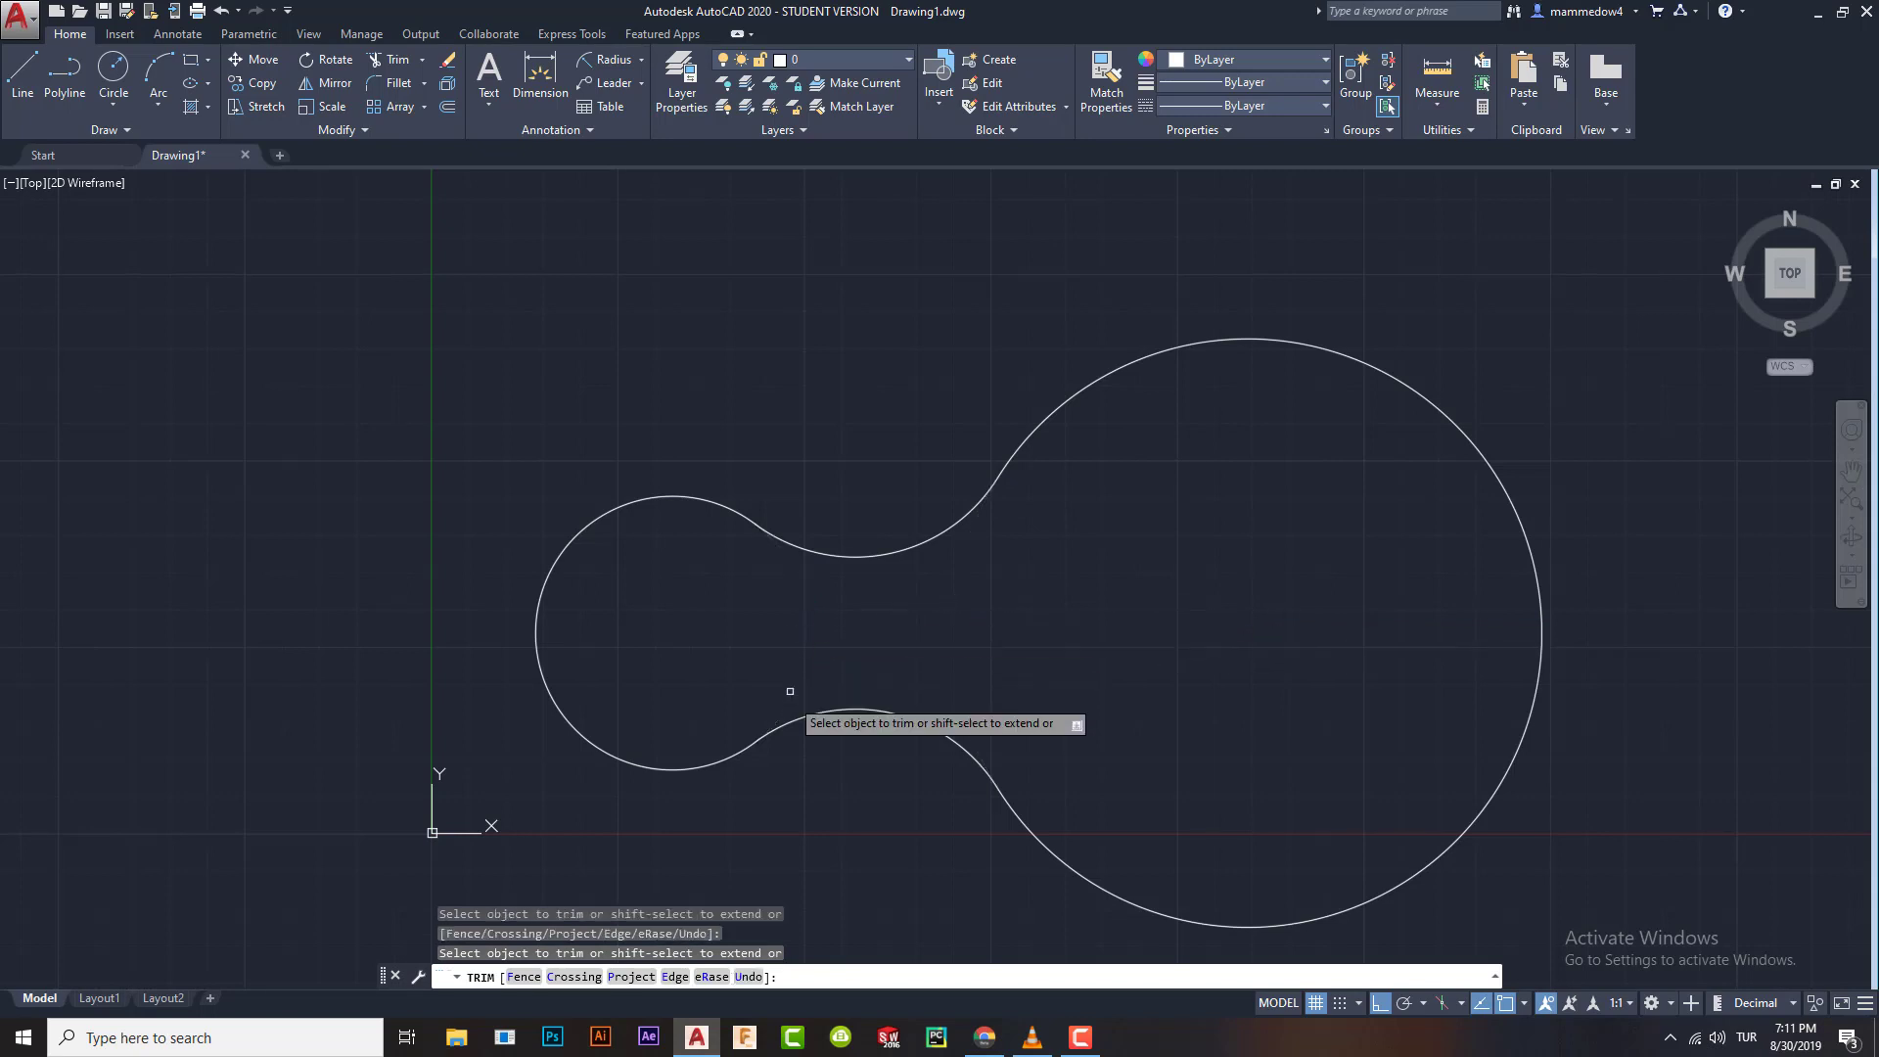
mouse_move(1103, 608)
middle_down()
mouse_move(985, 421)
mouse_move(998, 428)
middle_up()
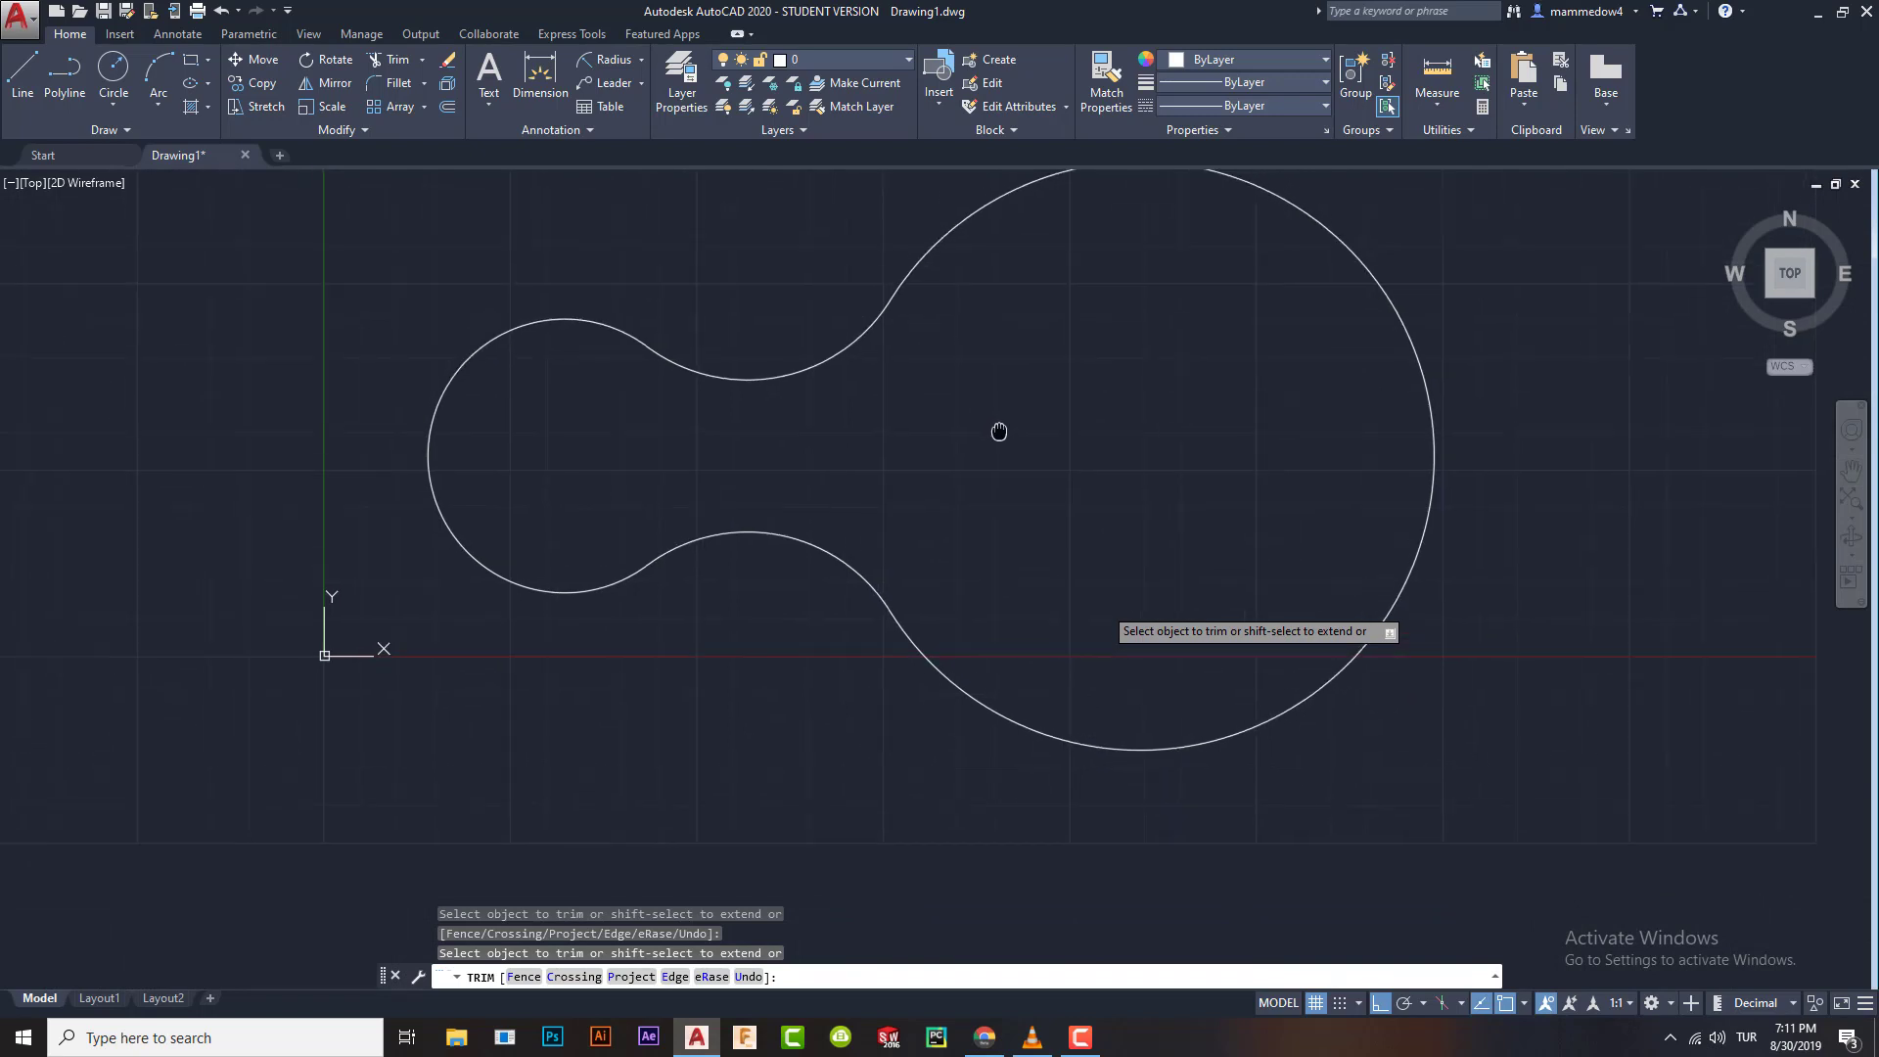
middle_drag(778, 432, 842, 521)
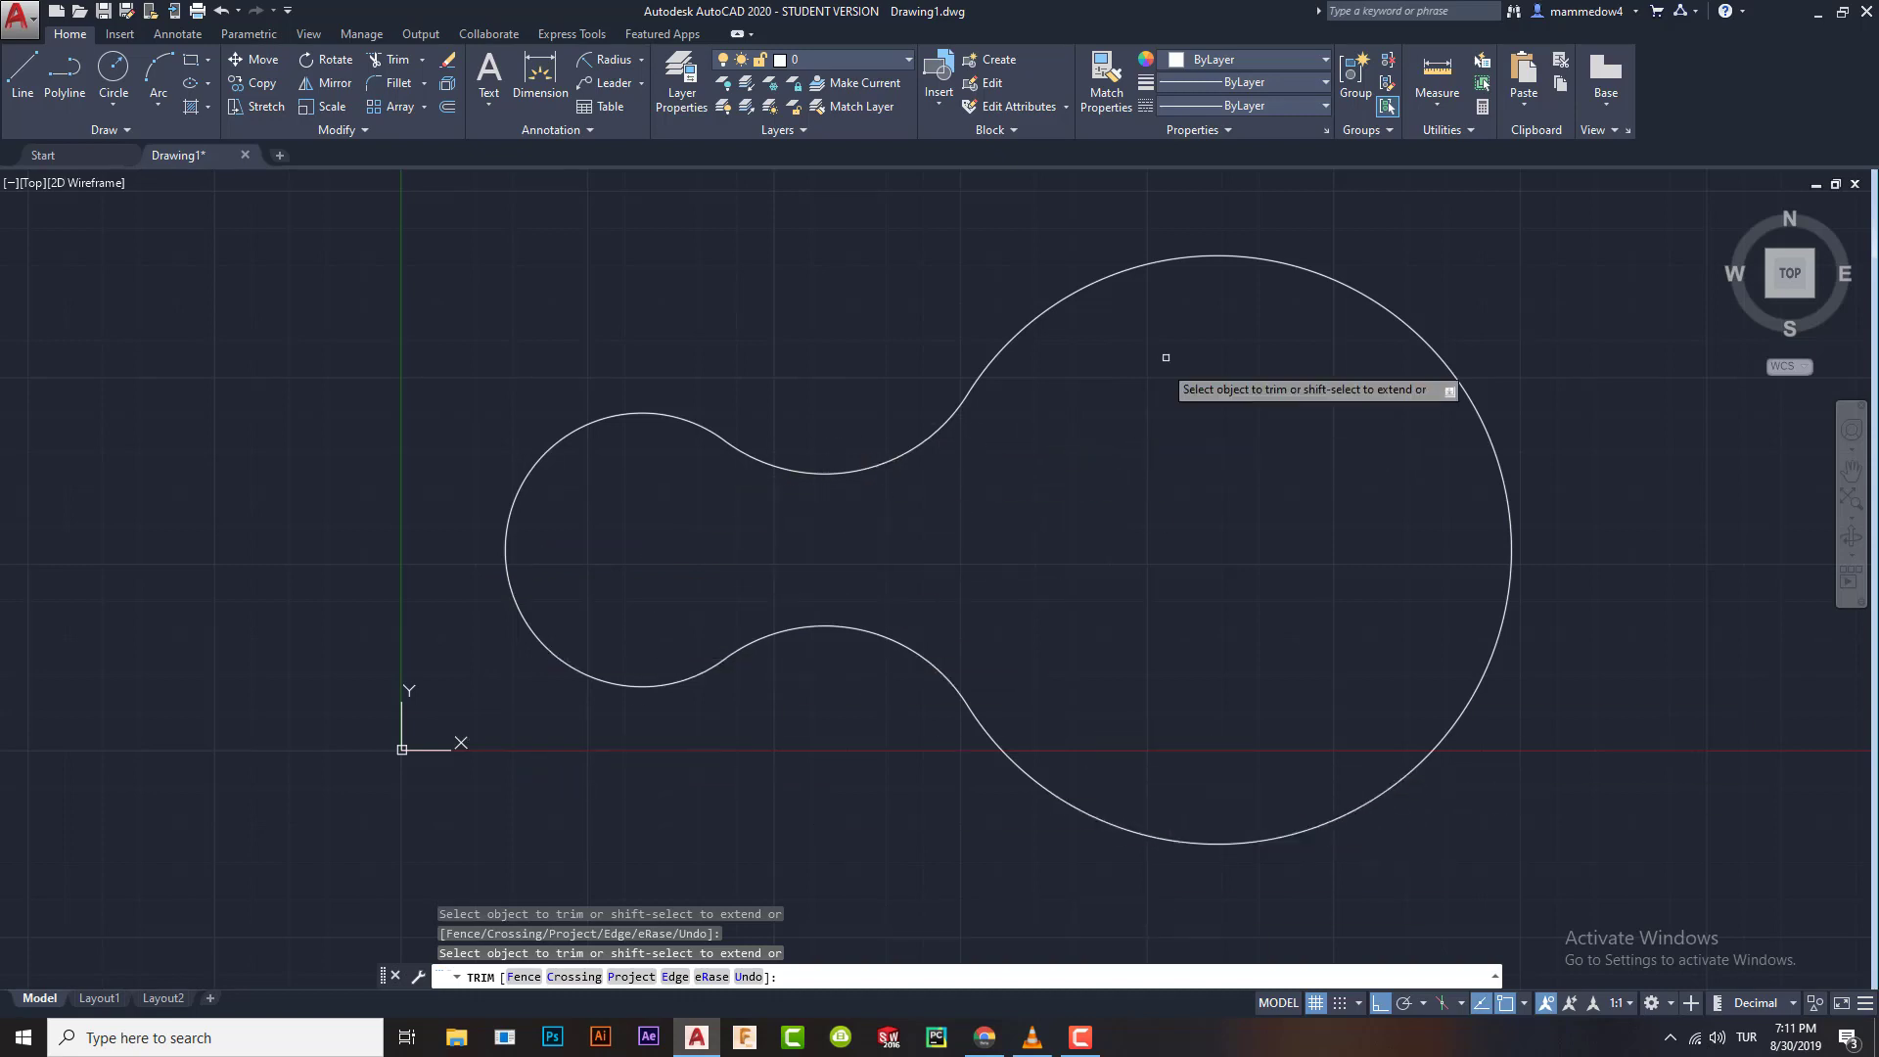
key(Escape)
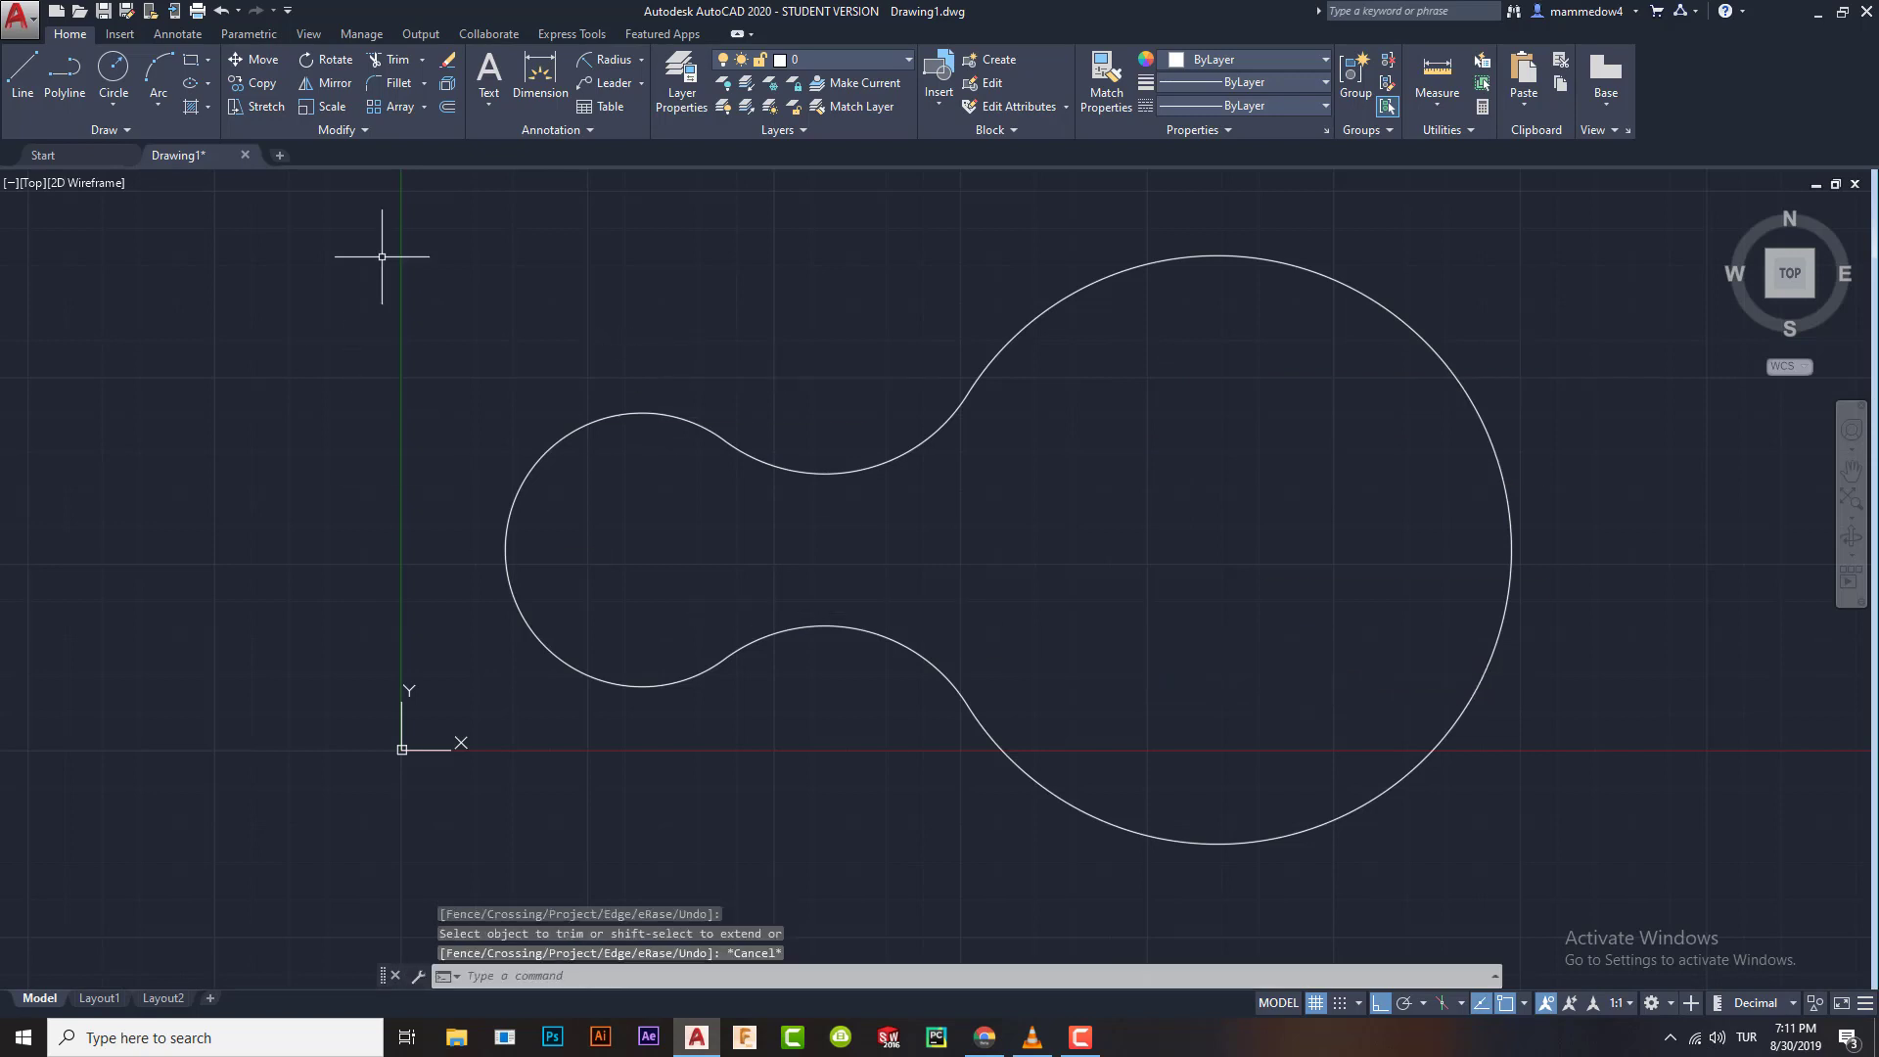
Erase the whole outline made of the two trimmed circles and their fillet arcs
click(429, 202)
click(1621, 885)
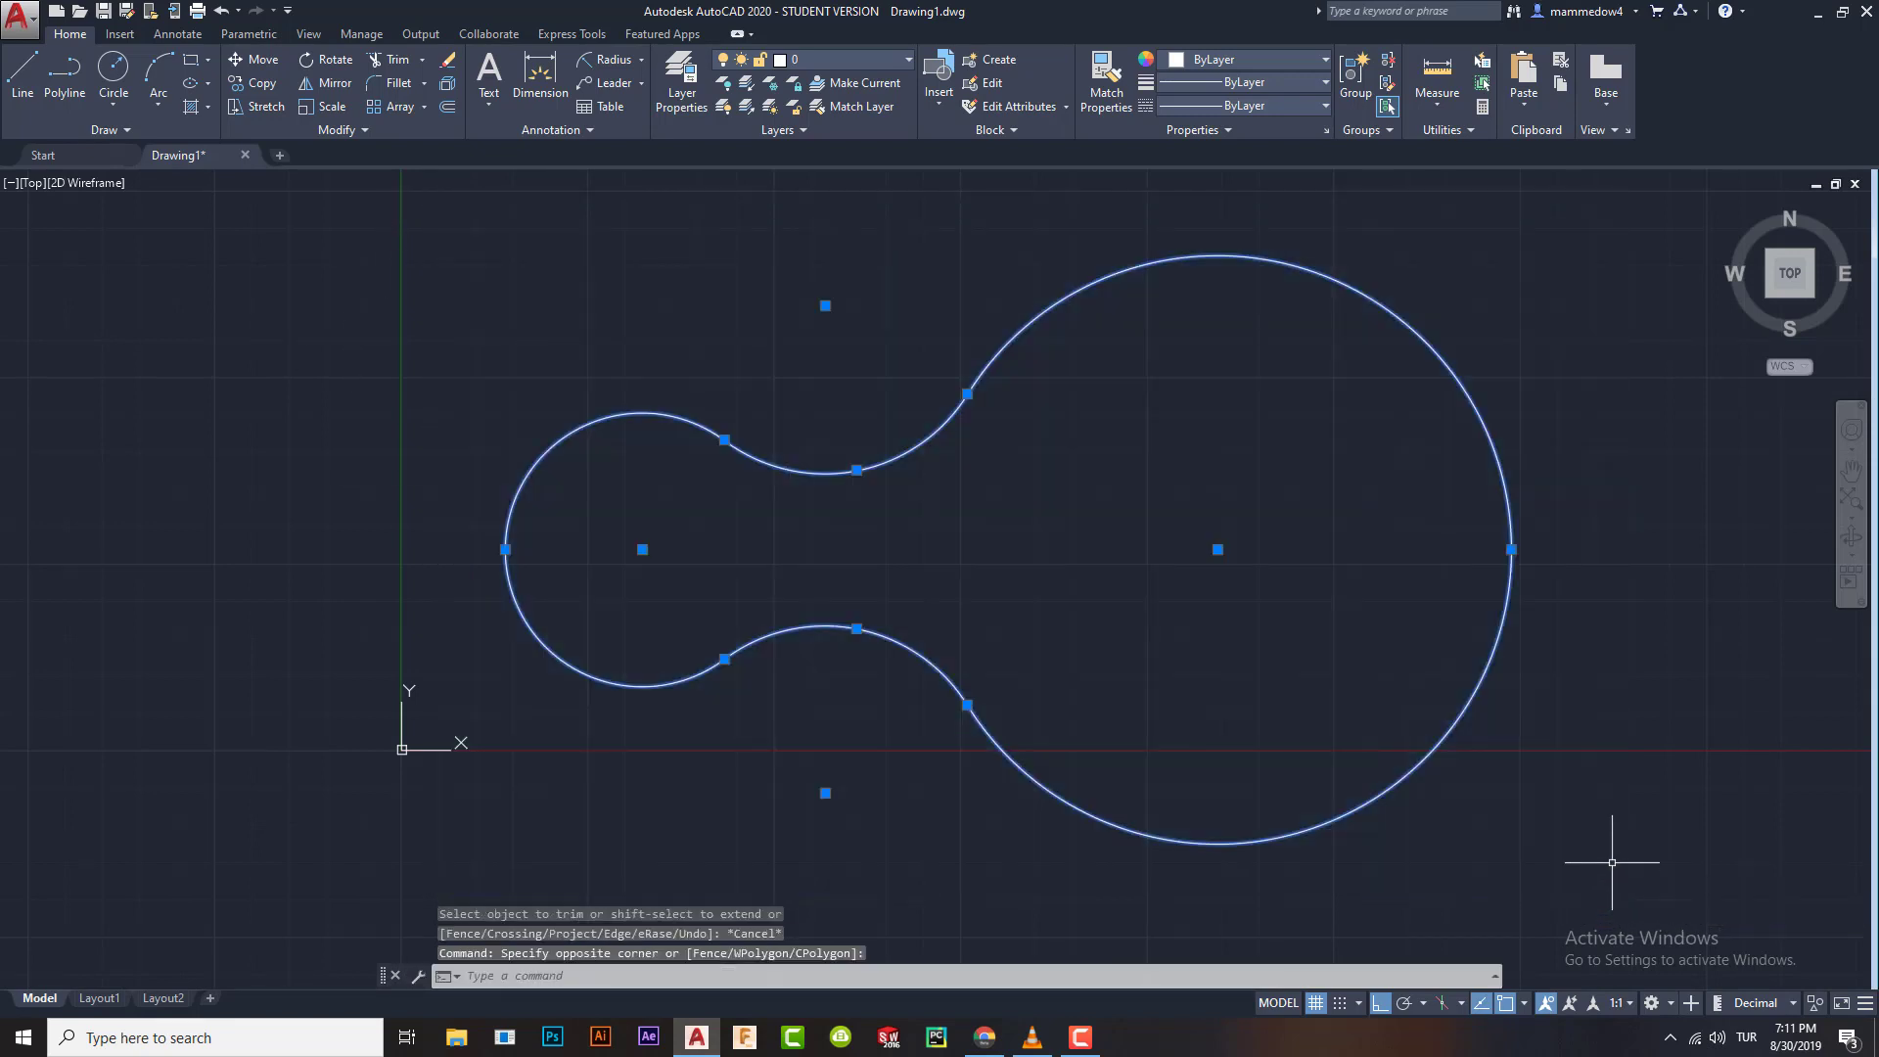
key(Delete)
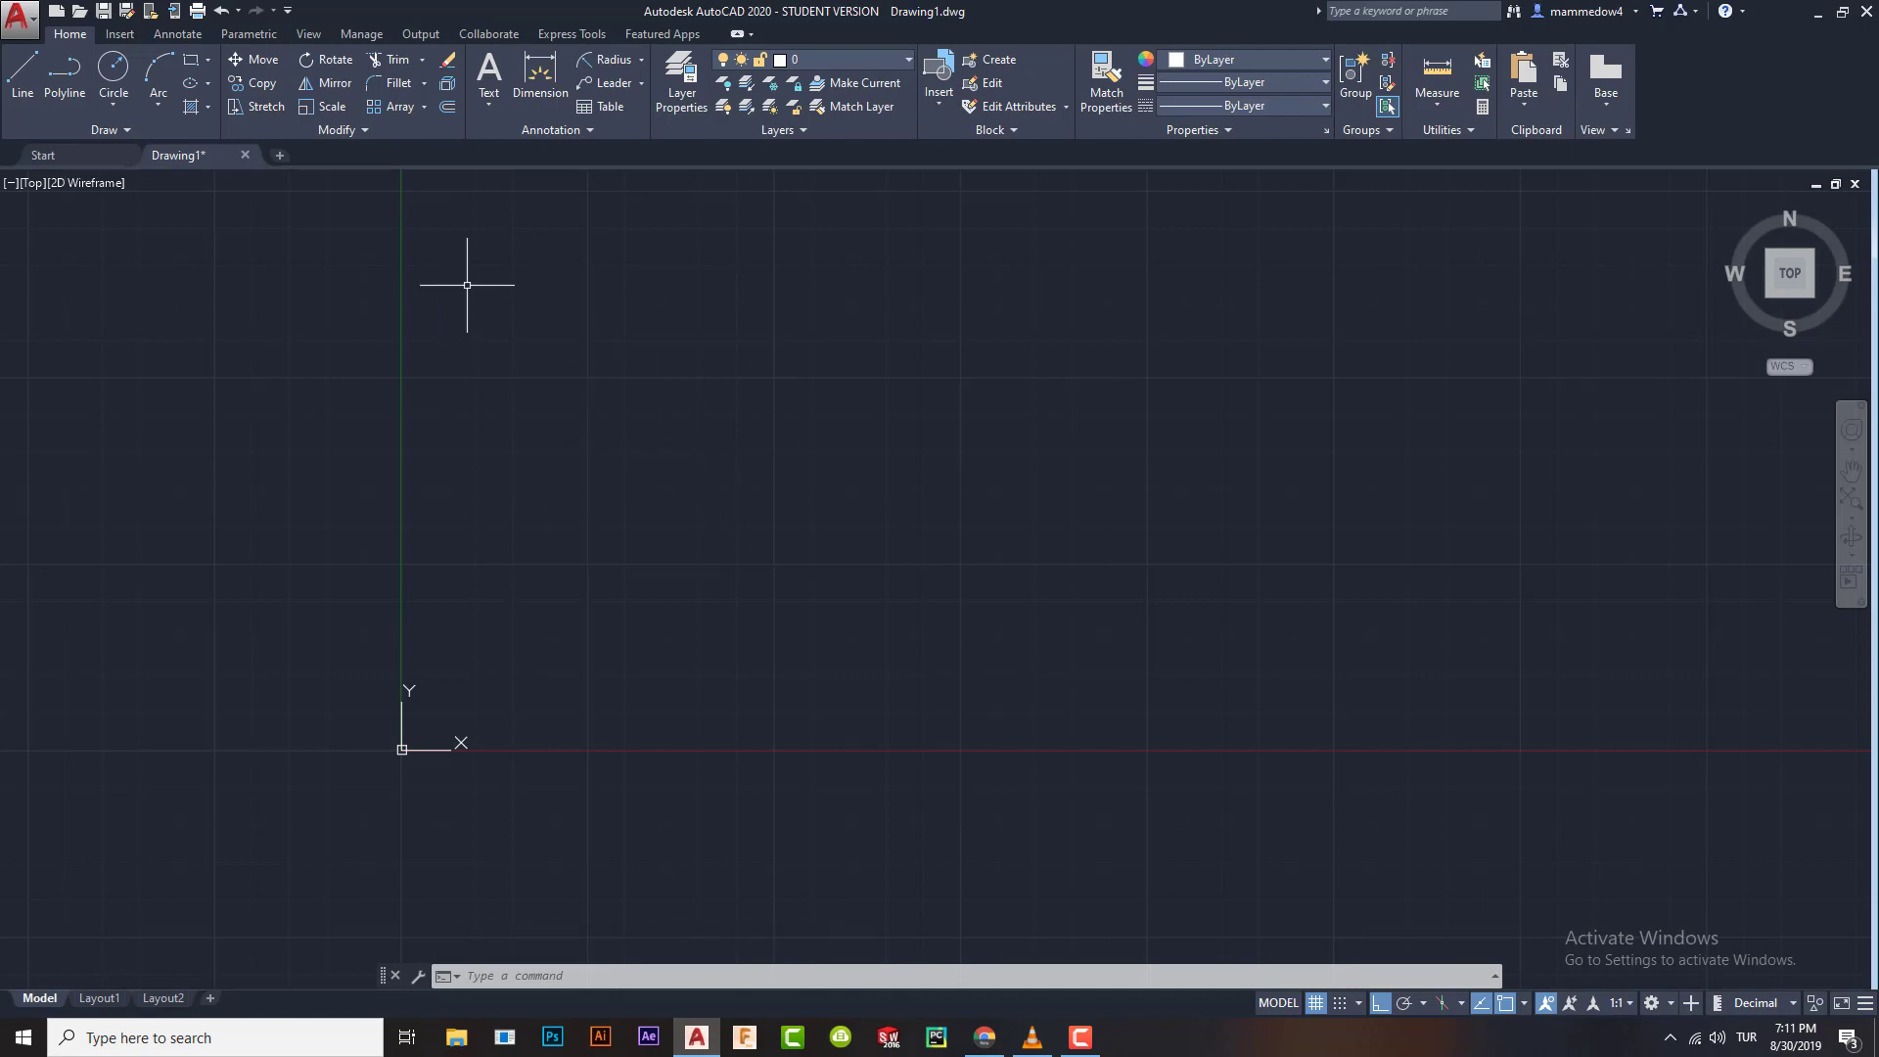
Draw two separate parallel vertical lines of equal length, aligning the second line's ends with those of the first
click(15, 78)
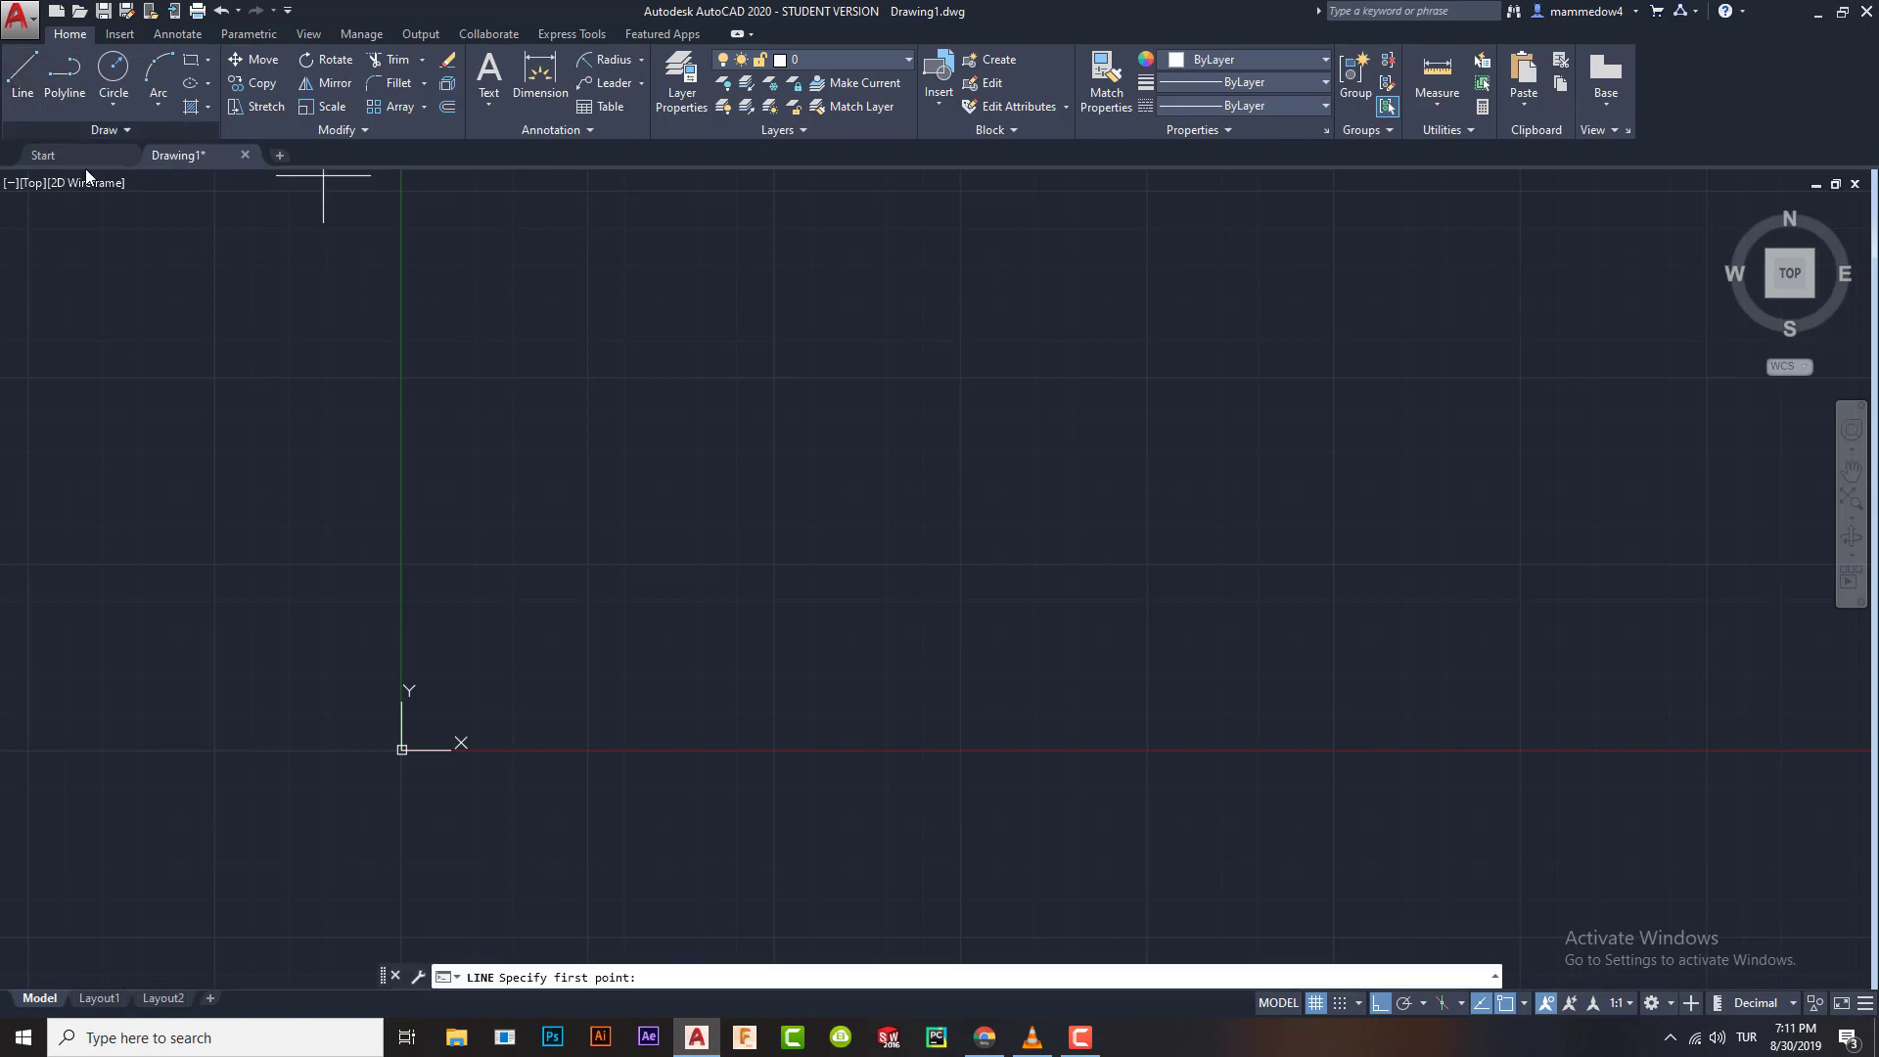
click(659, 695)
click(651, 261)
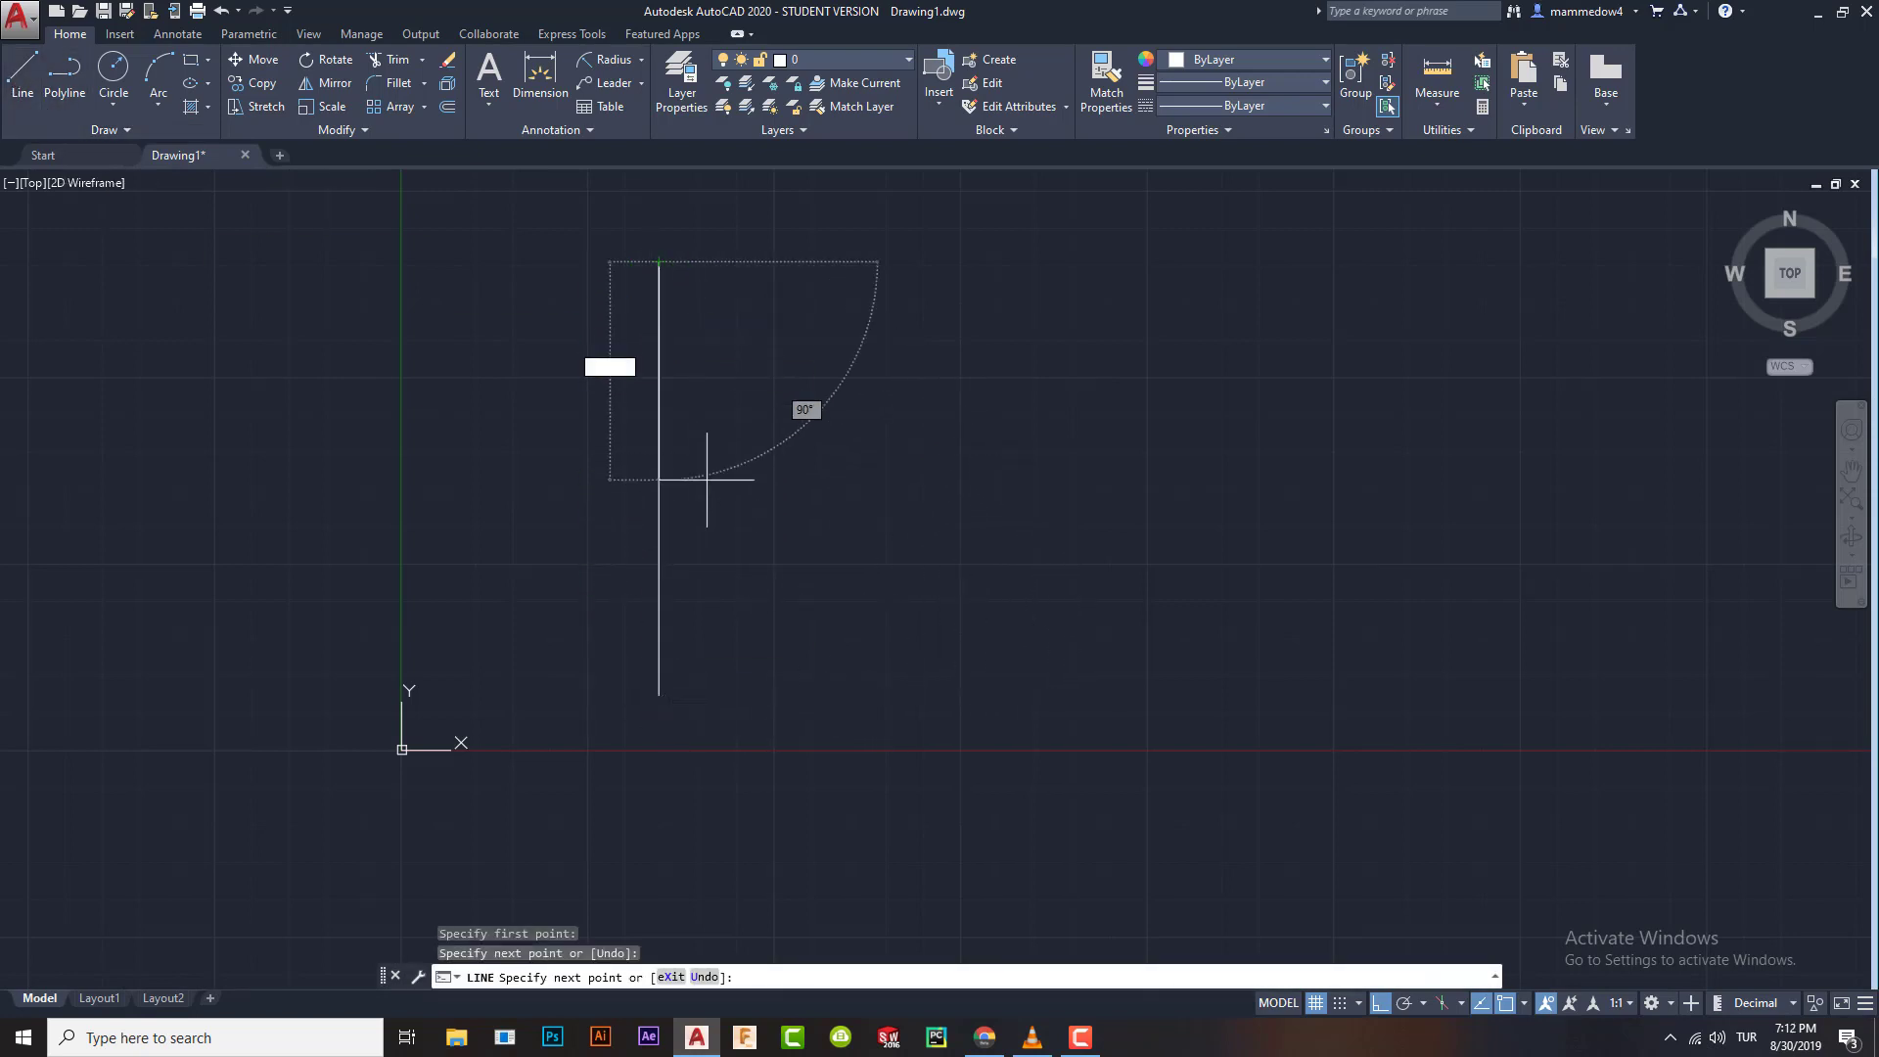
key(Escape)
key(Return)
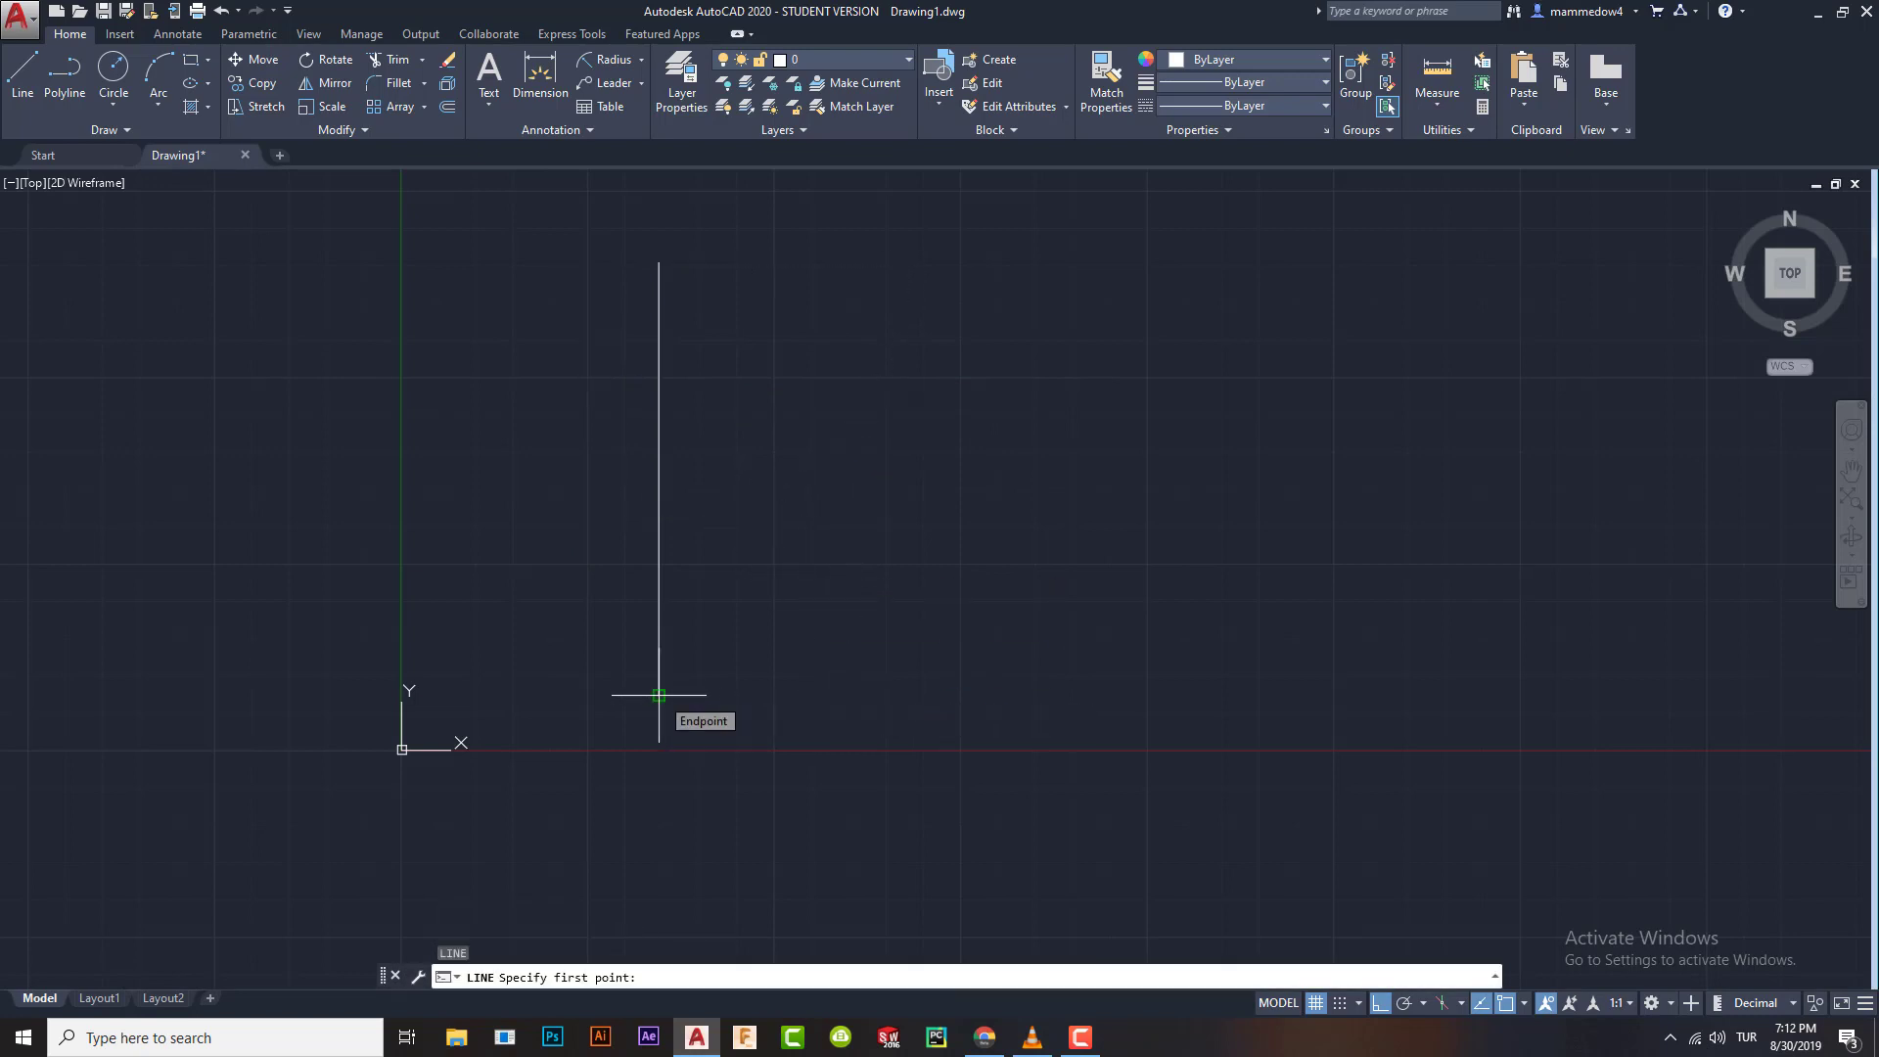
click(803, 695)
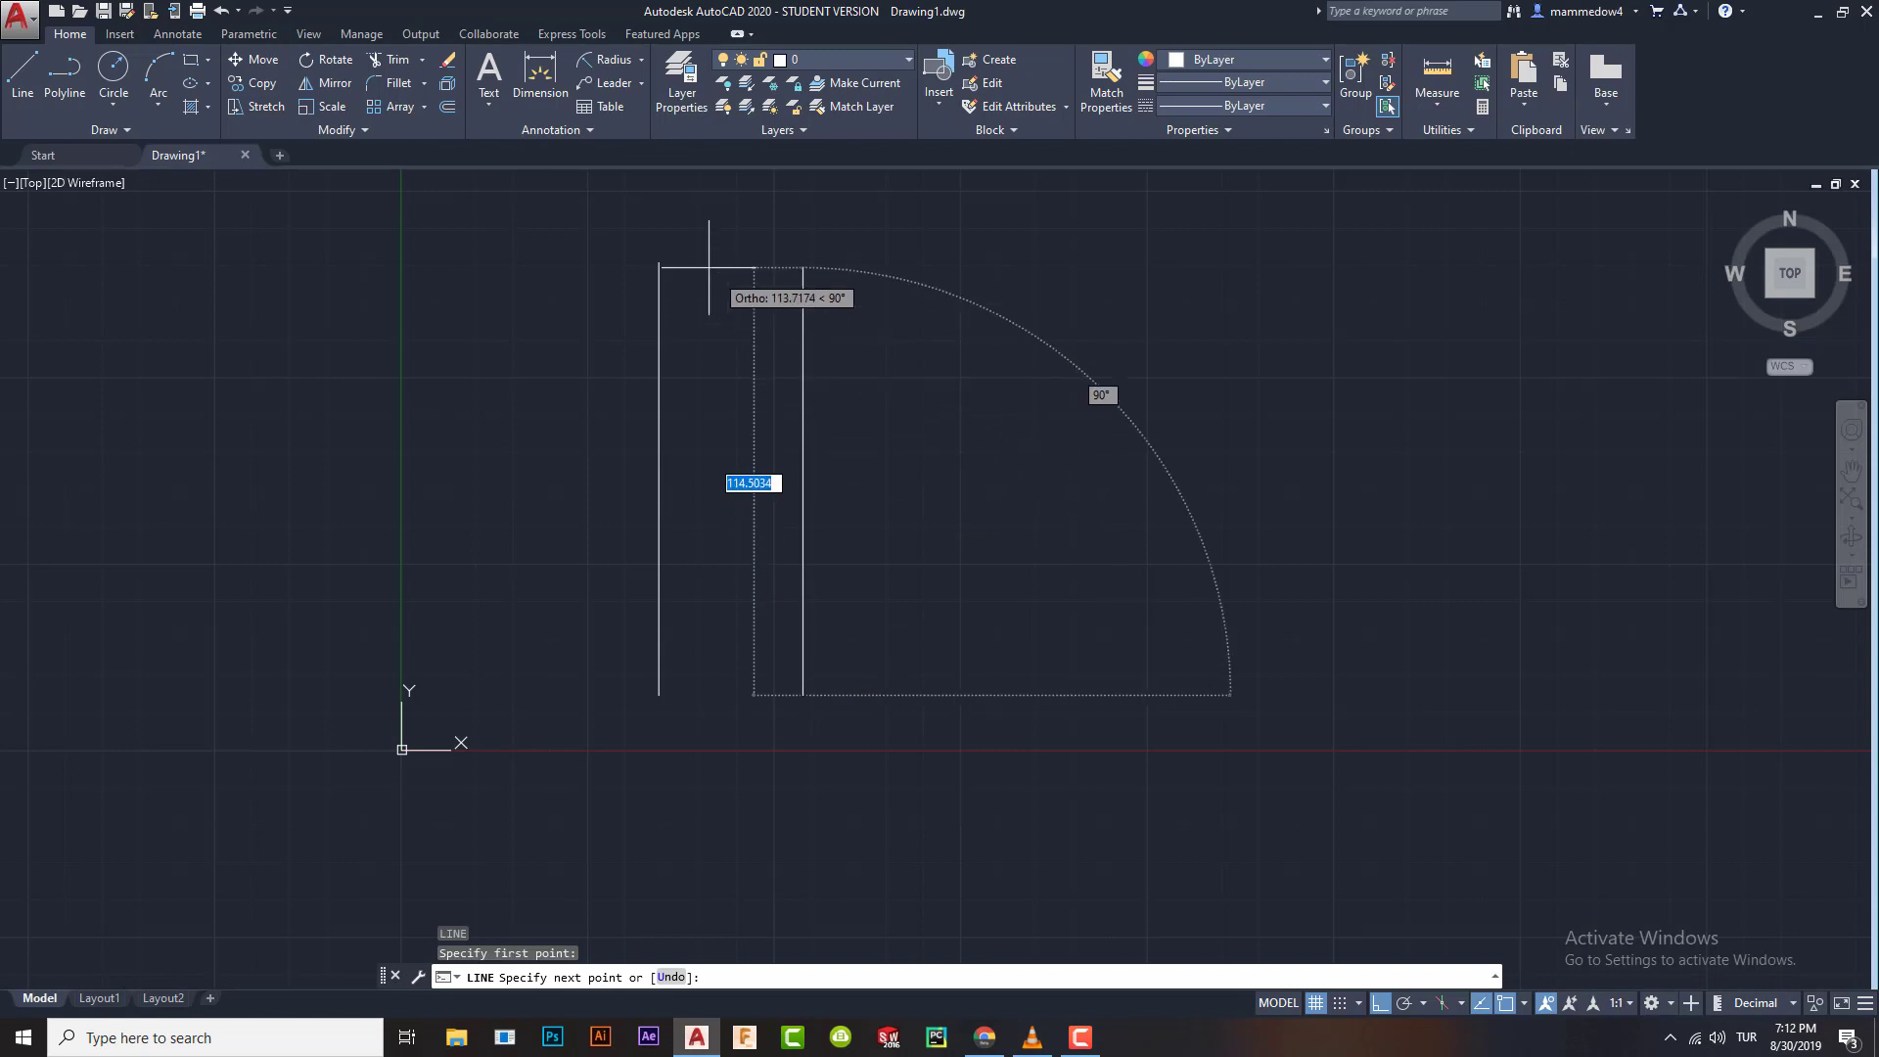
click(803, 263)
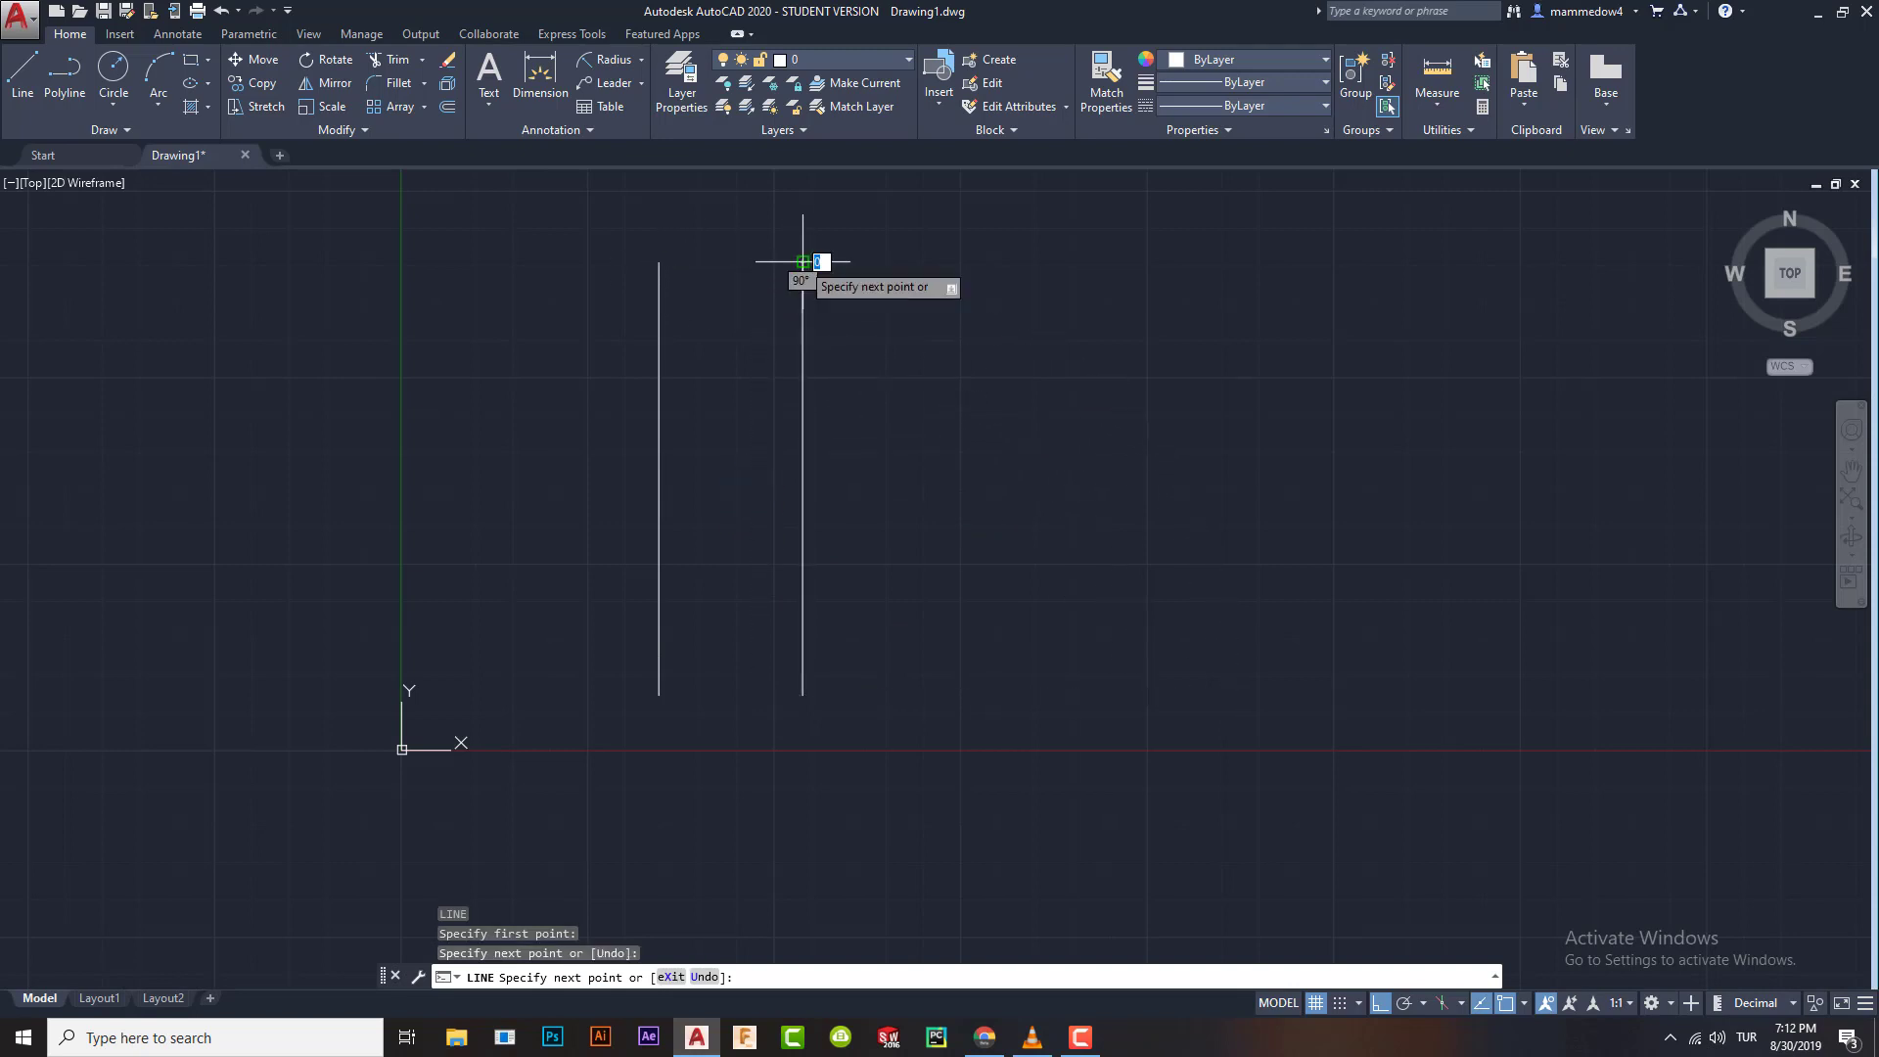
key(Escape)
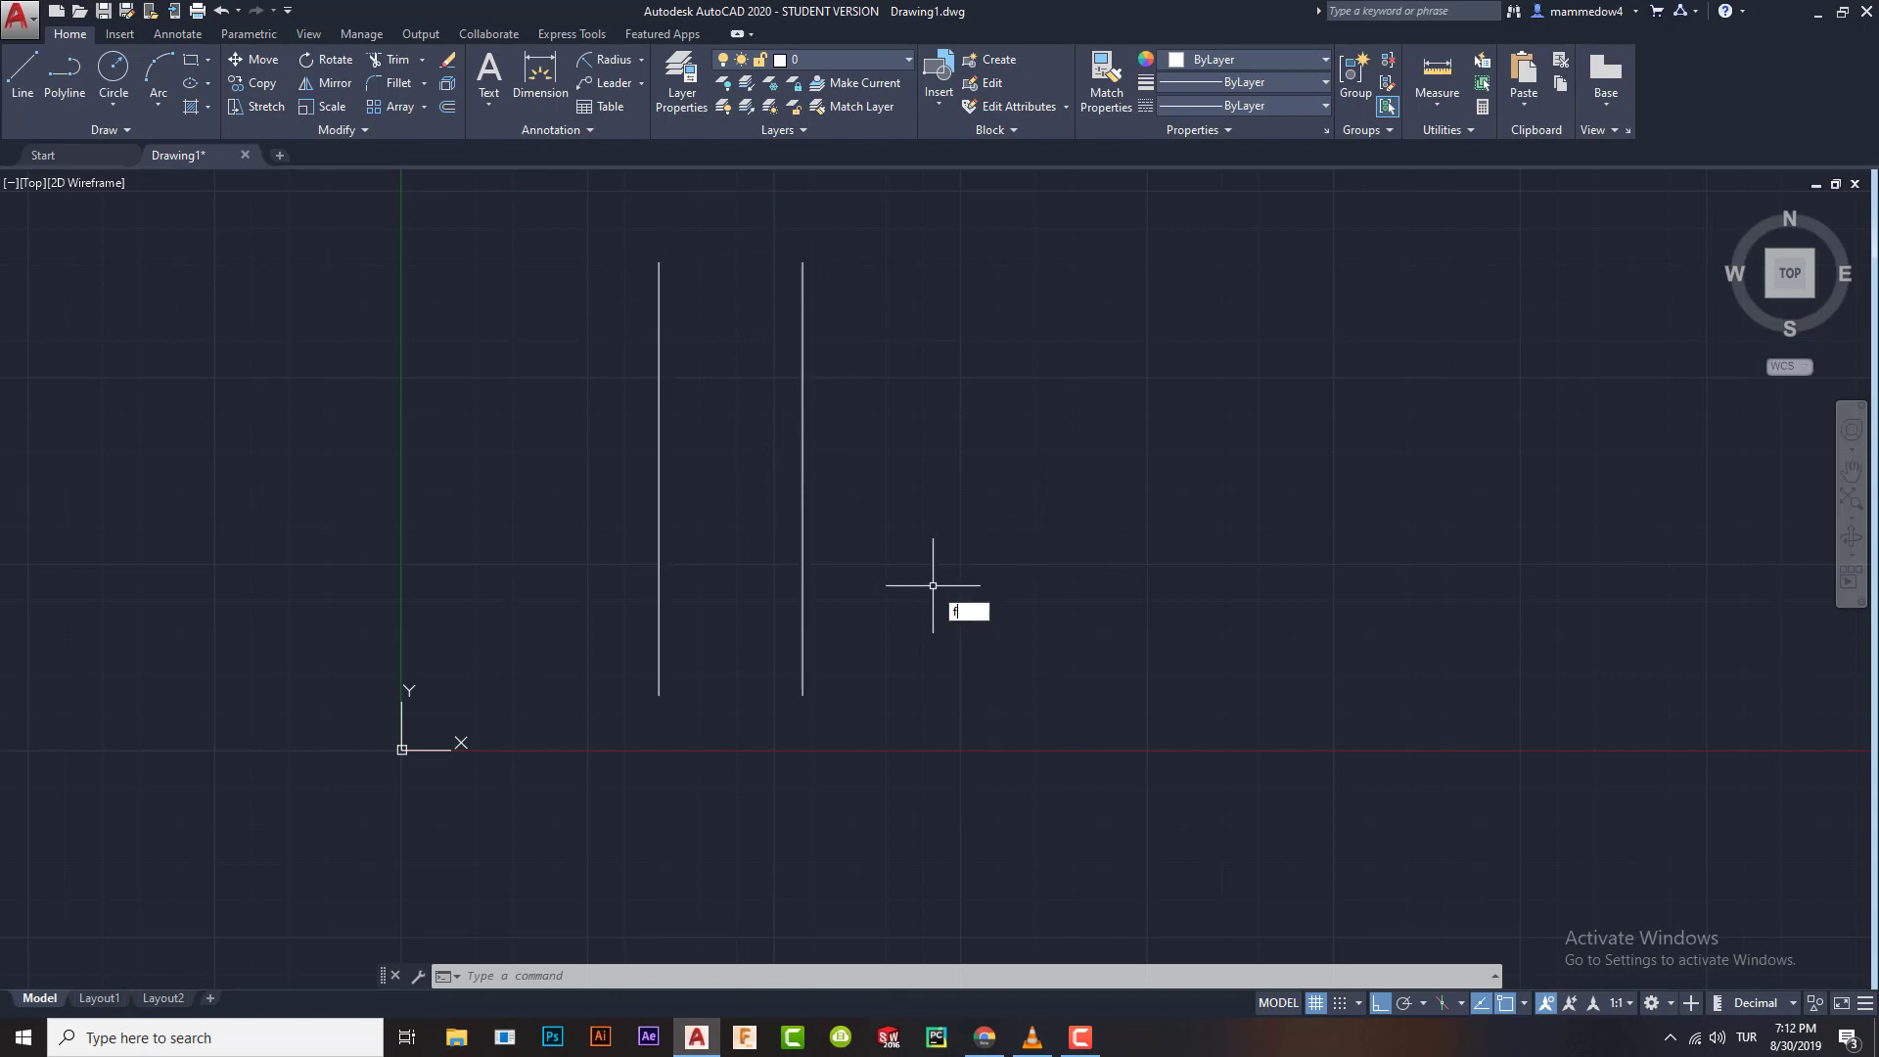
Fillet the two parallel vertical lines together at their upper ends with a semicircular arc
key(Return)
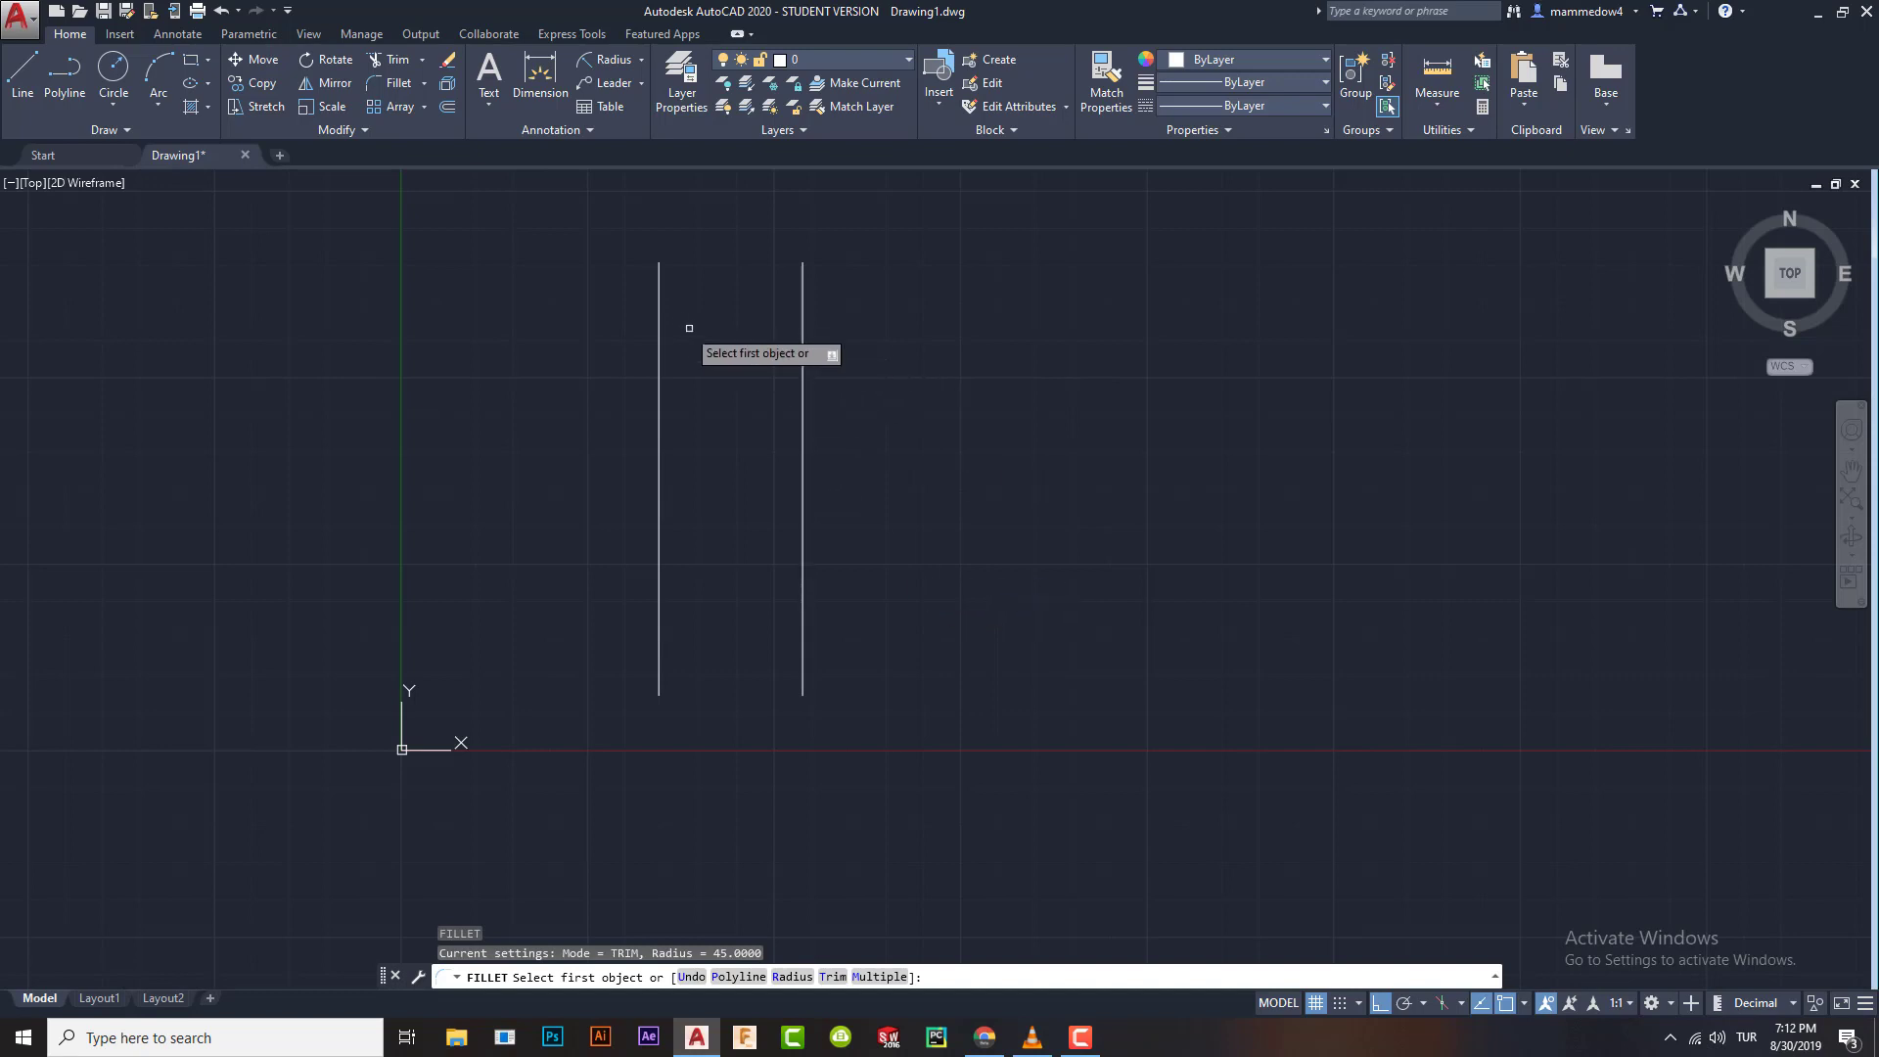
click(659, 312)
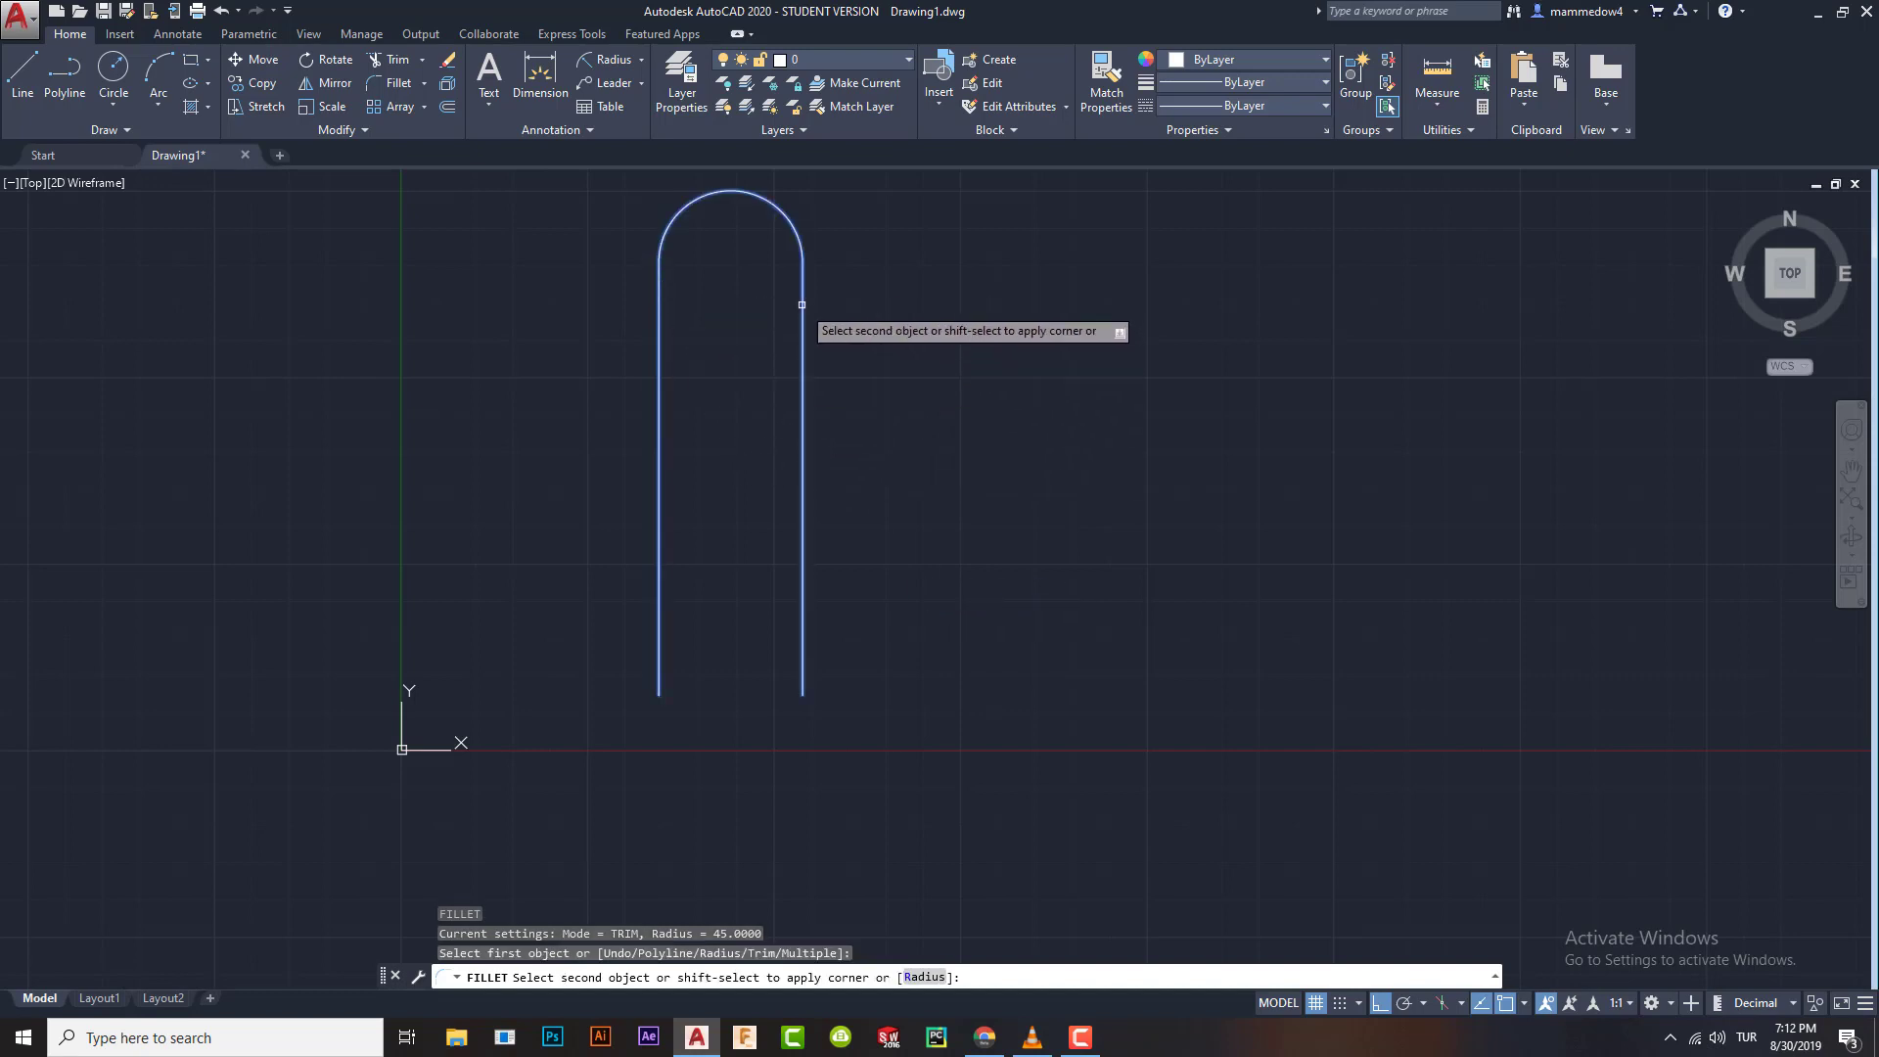
click(803, 295)
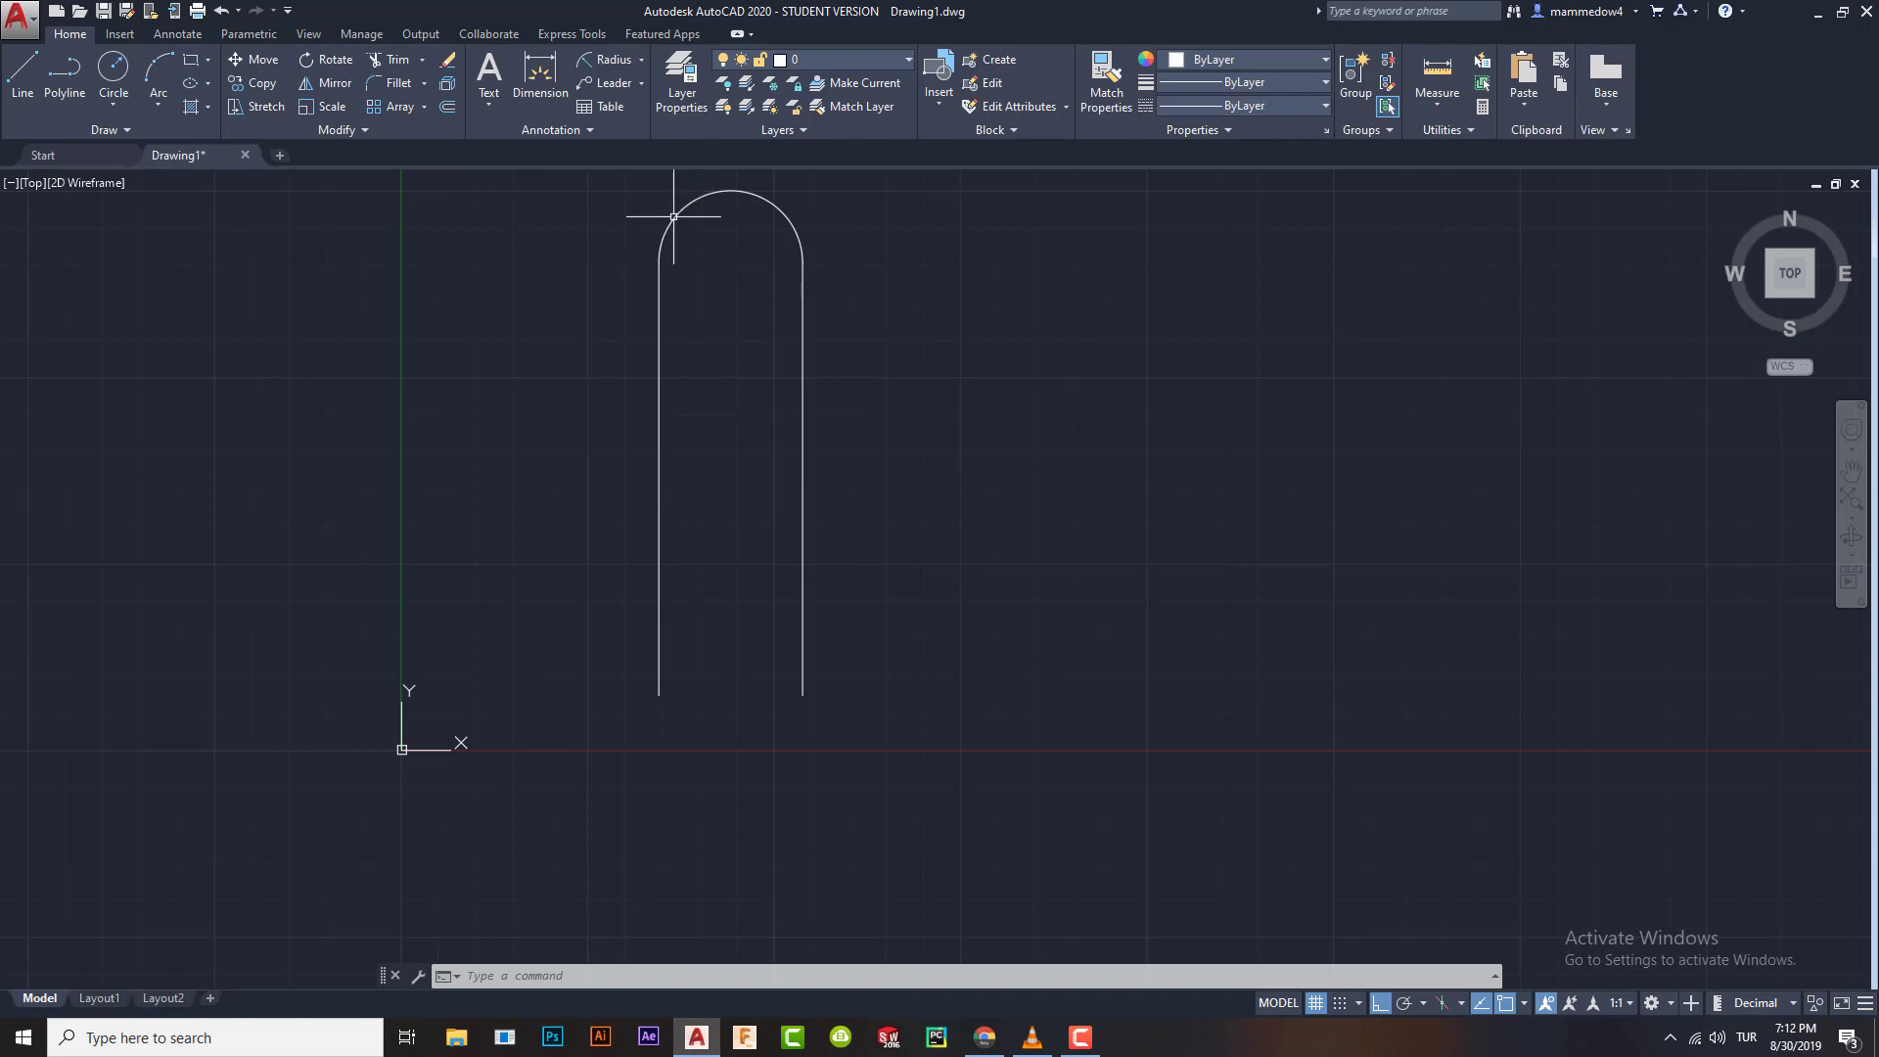
Fillet the lower ends of the two parallel lines as well, closing them into a vertical slot outline
text(f)
key(Return)
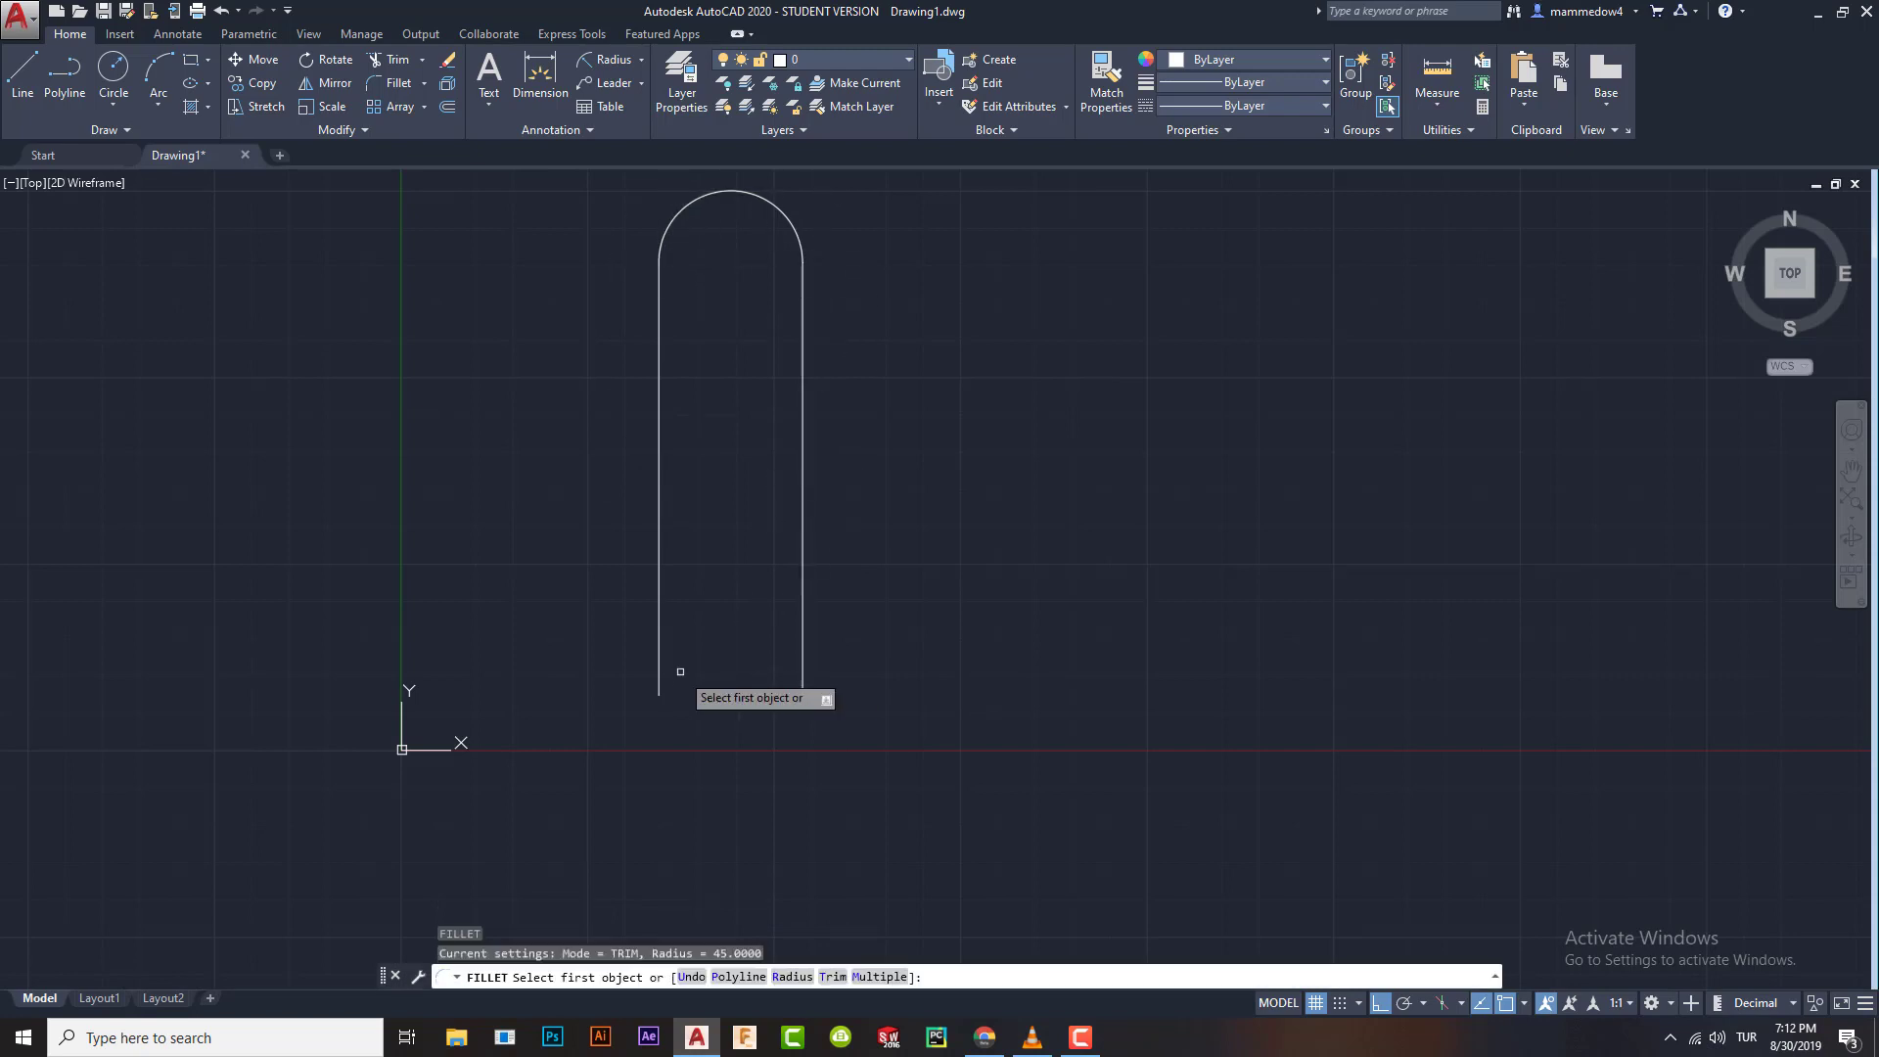
click(659, 672)
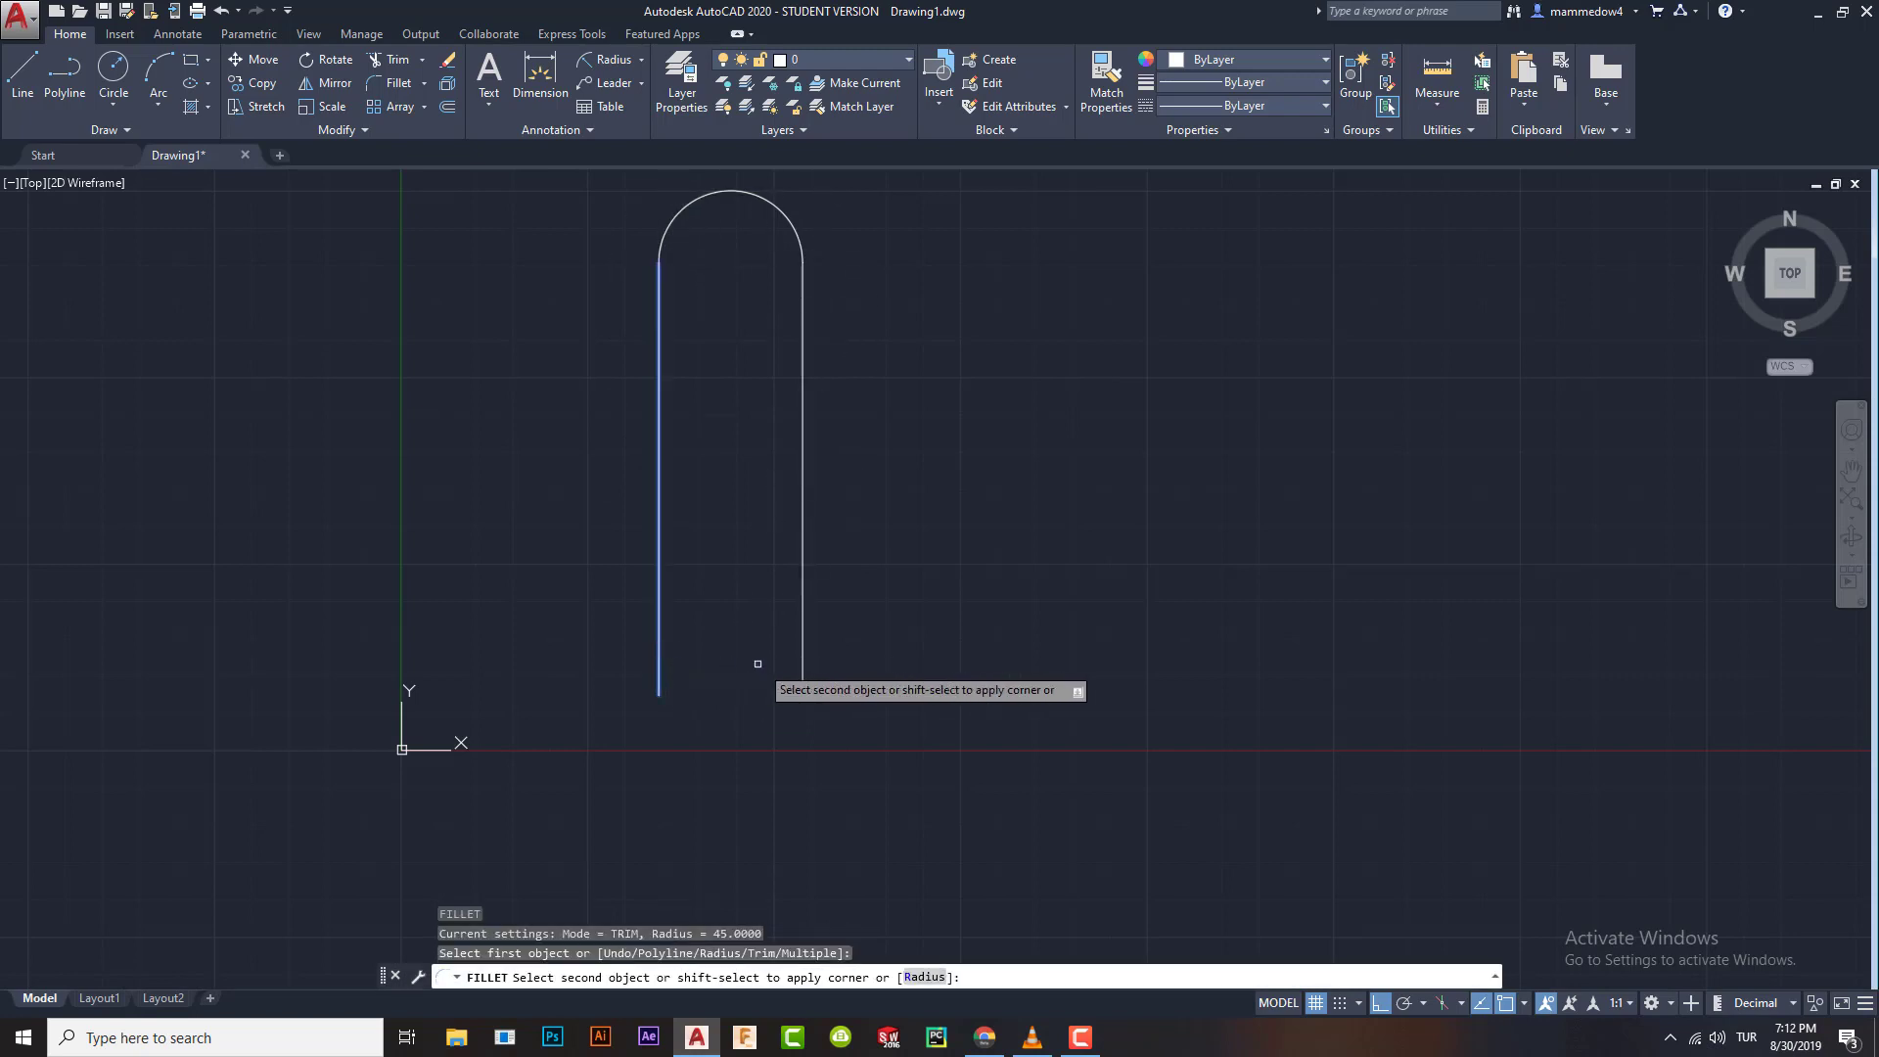
click(805, 641)
middle_drag(613, 587, 754, 696)
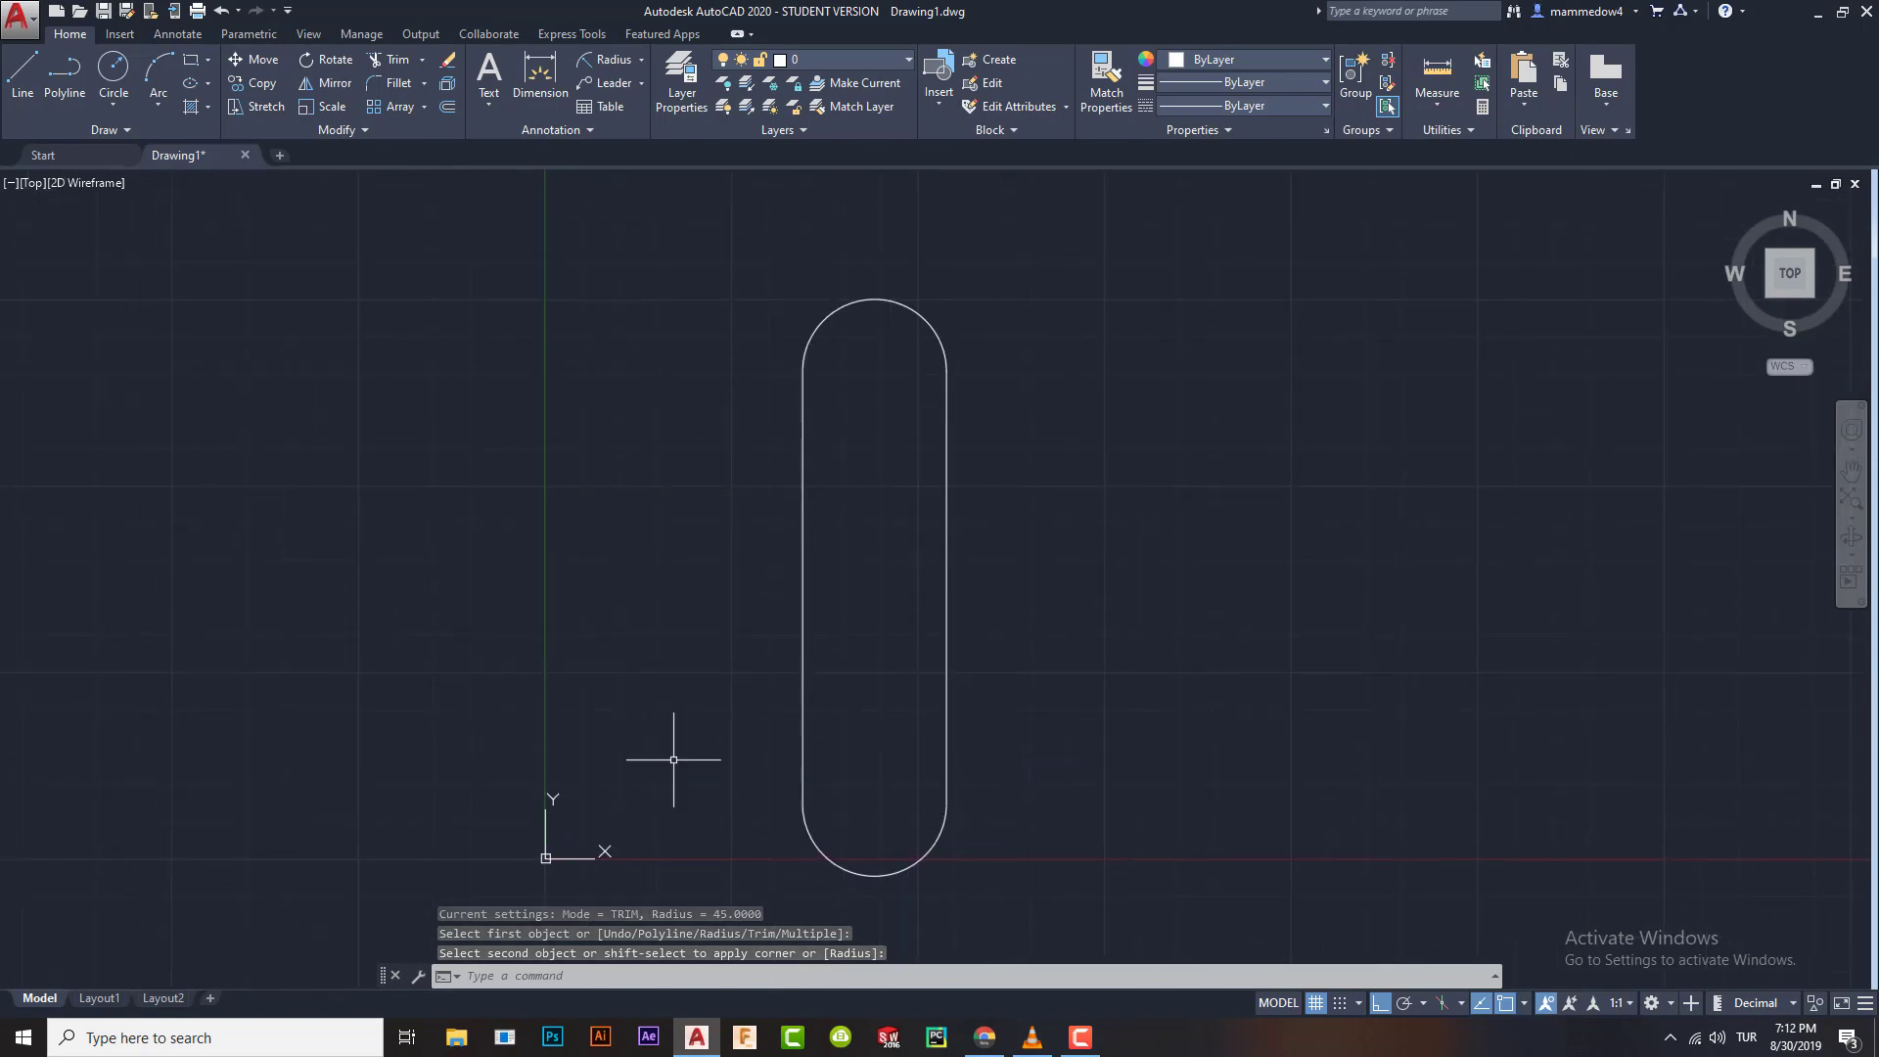
scroll(761, 582, down, 2)
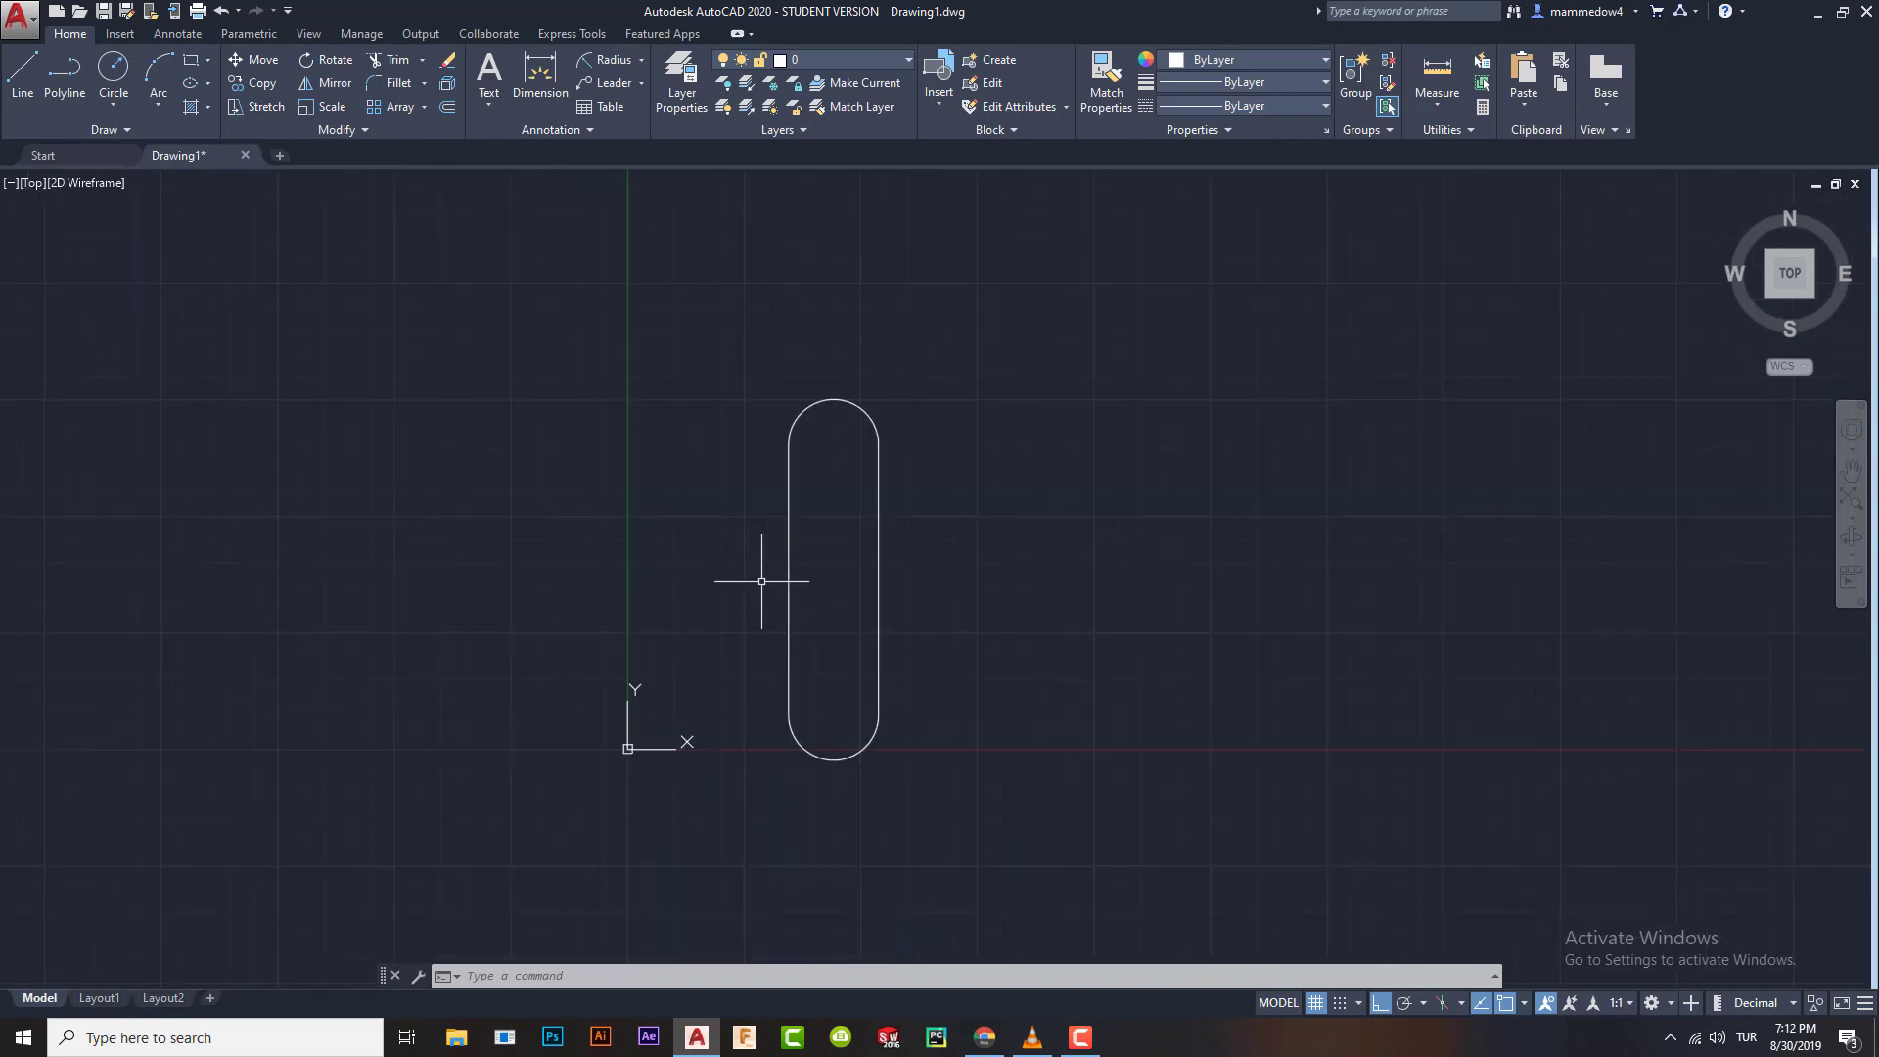
middle_drag(742, 658, 764, 582)
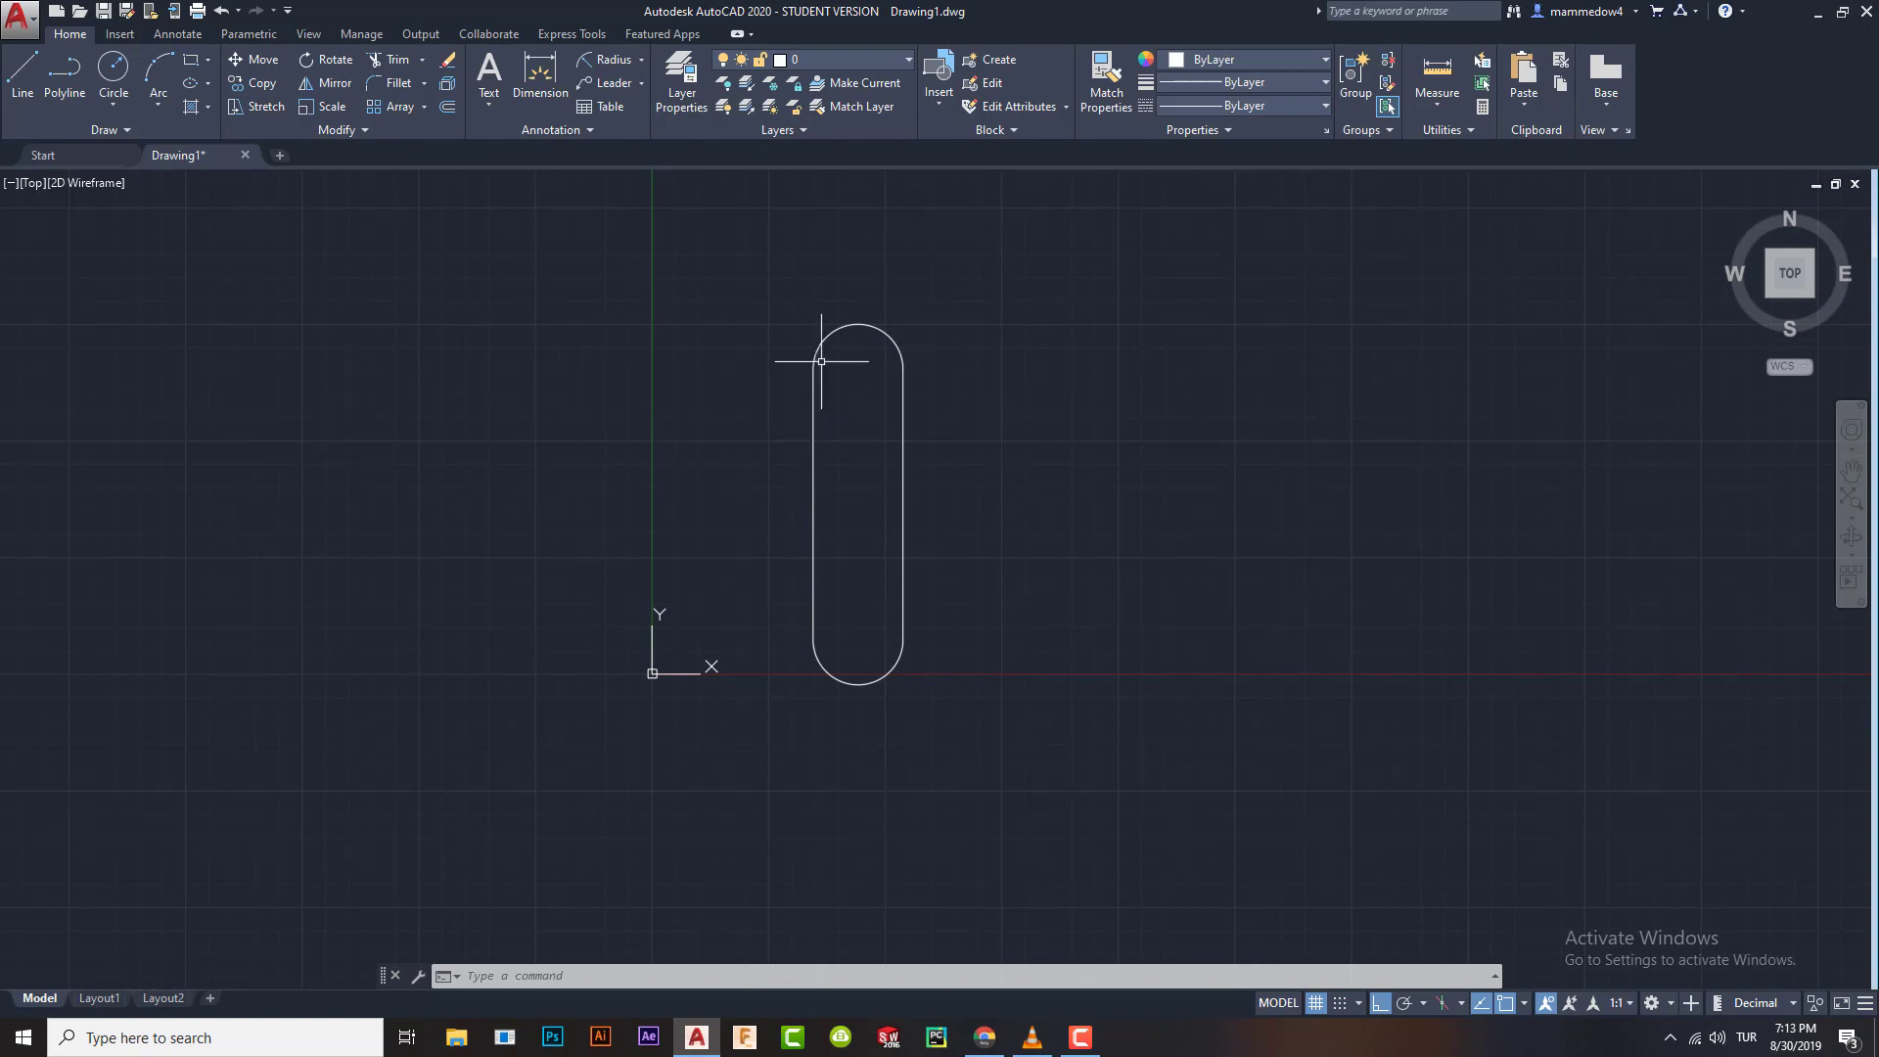
Erase the entire slot outline, including both lines and their end arcs
middle_drag(1121, 516, 1106, 629)
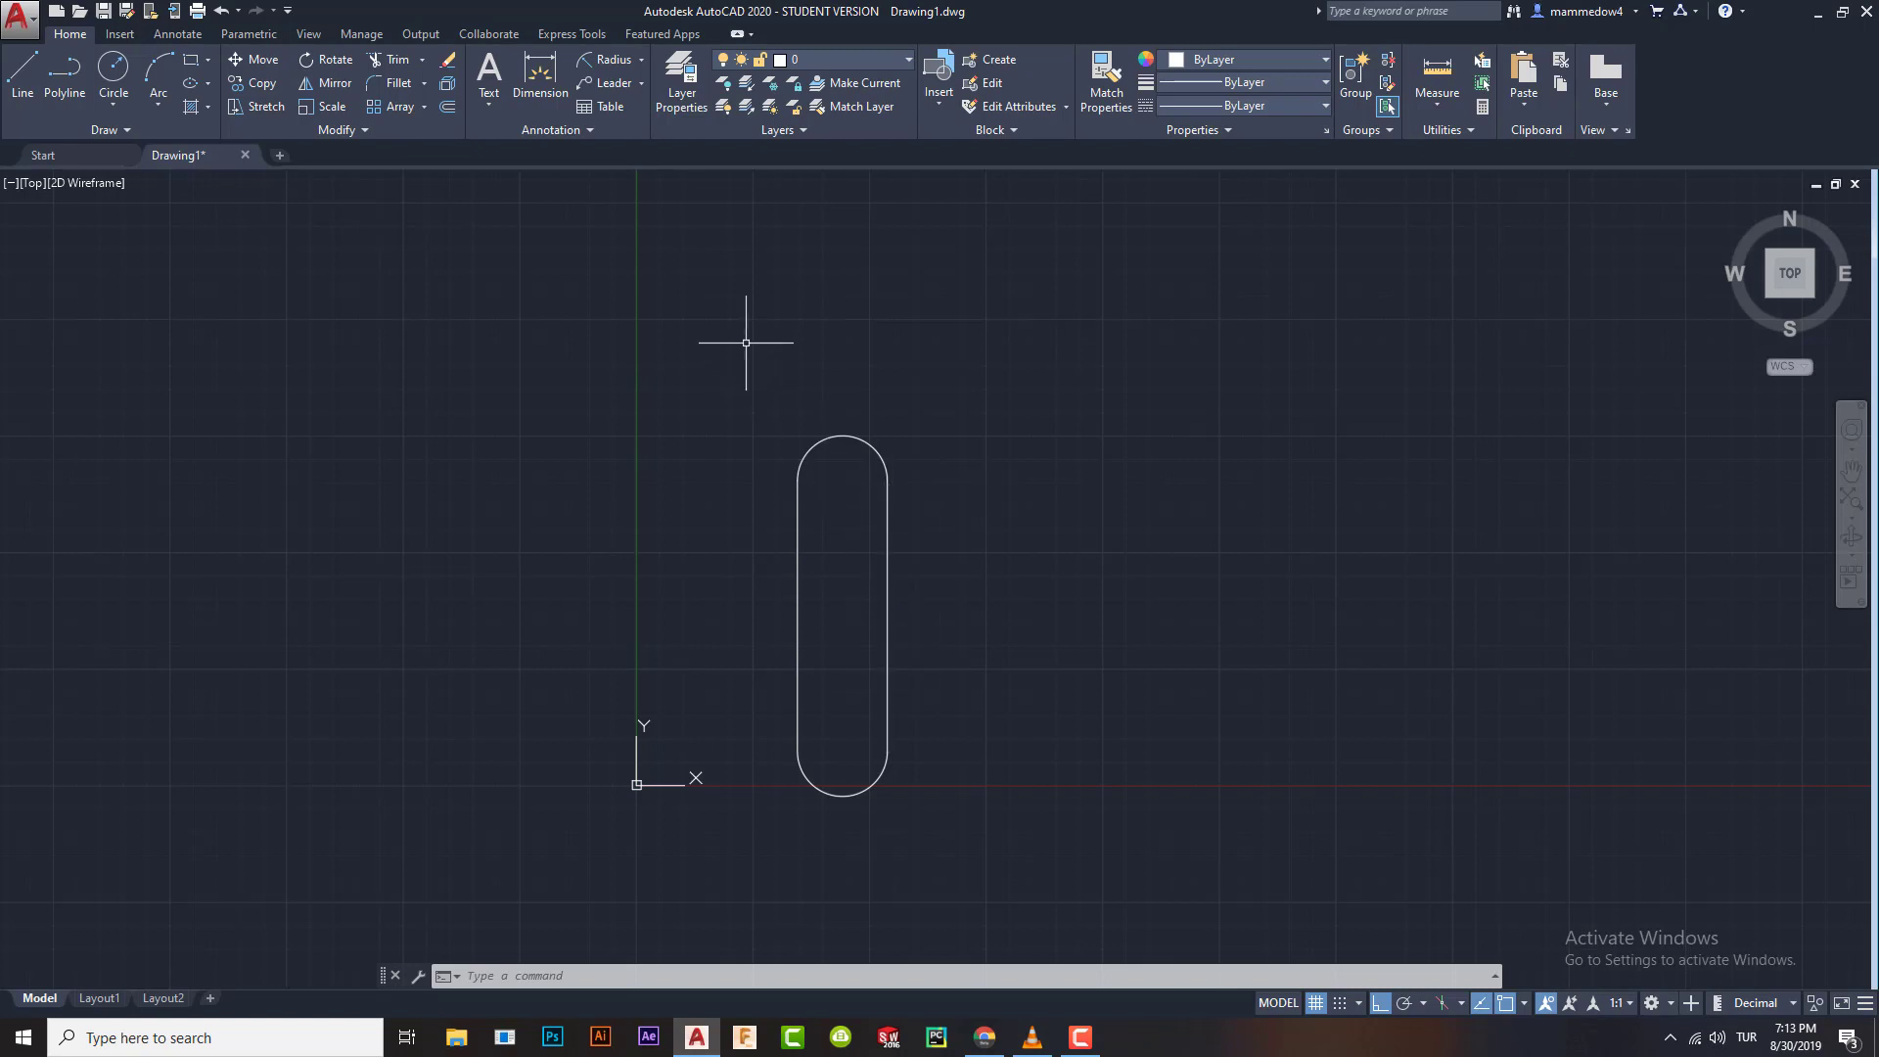
click(734, 314)
click(938, 768)
key(Delete)
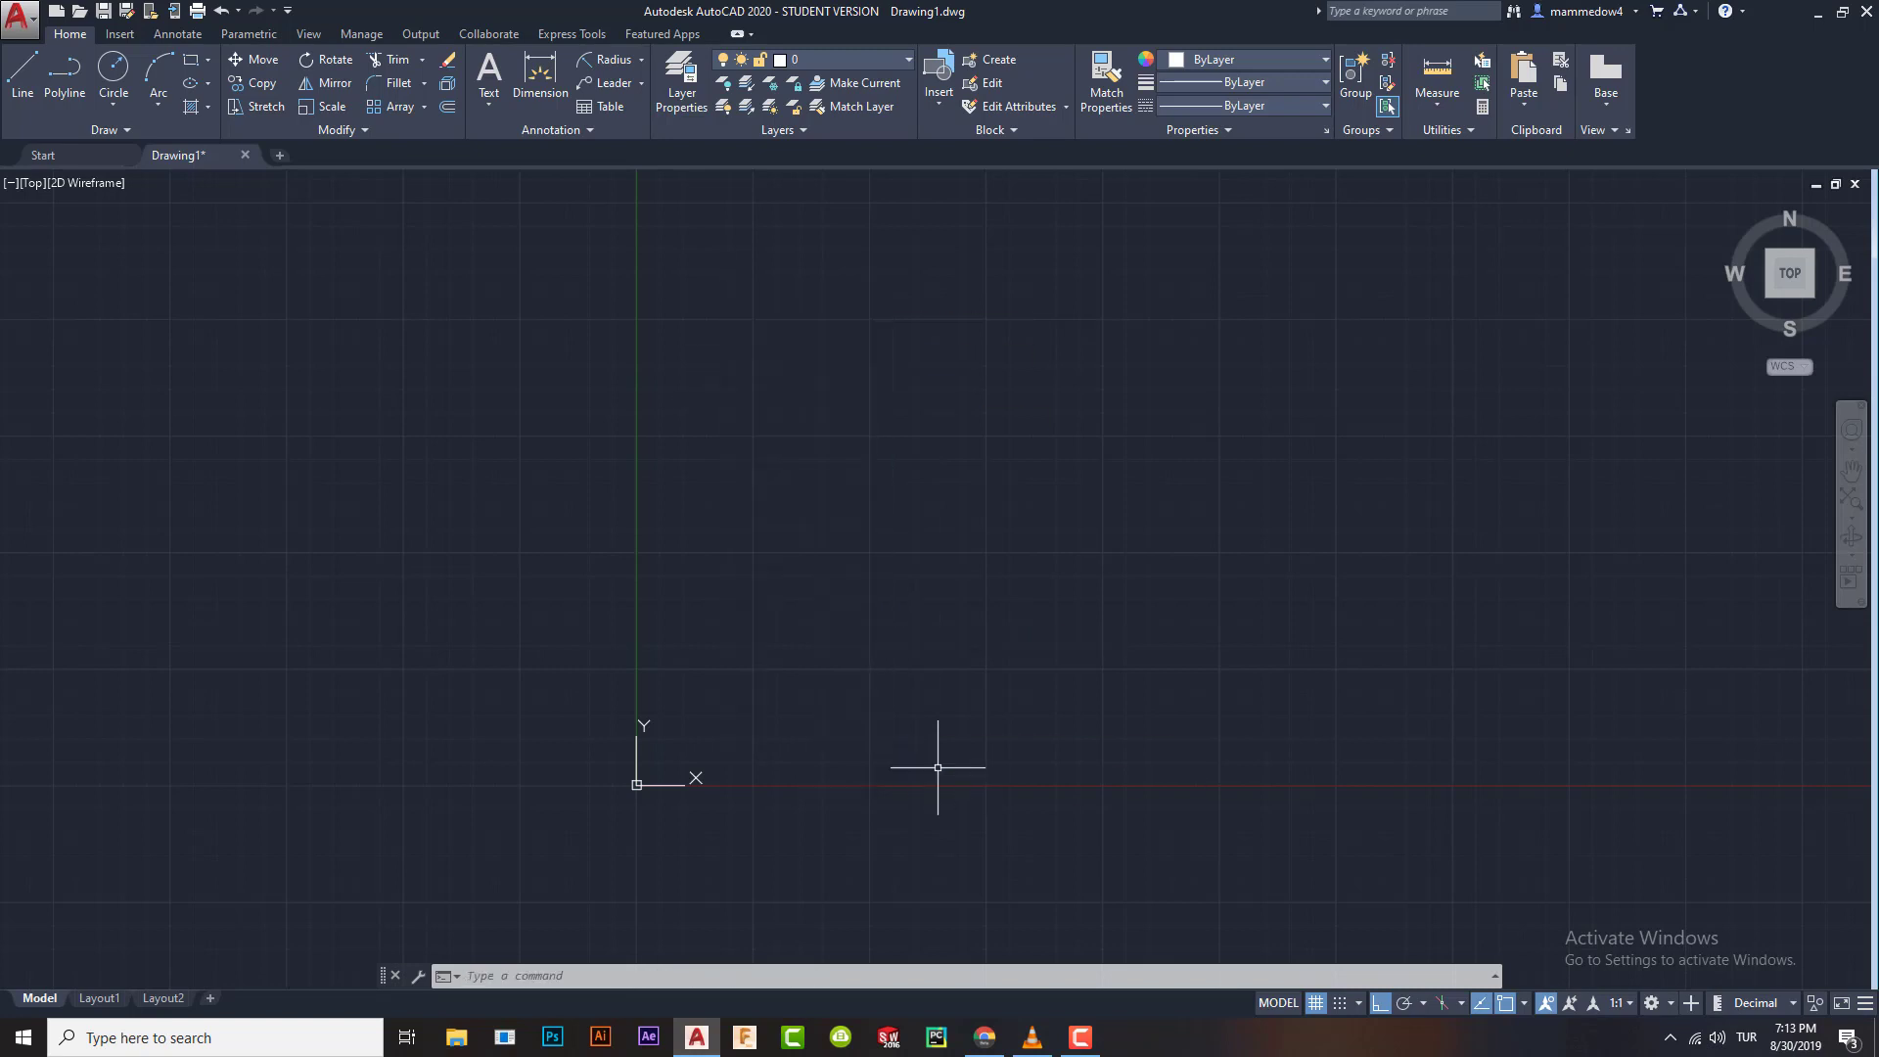
scroll(527, 453, down, 1)
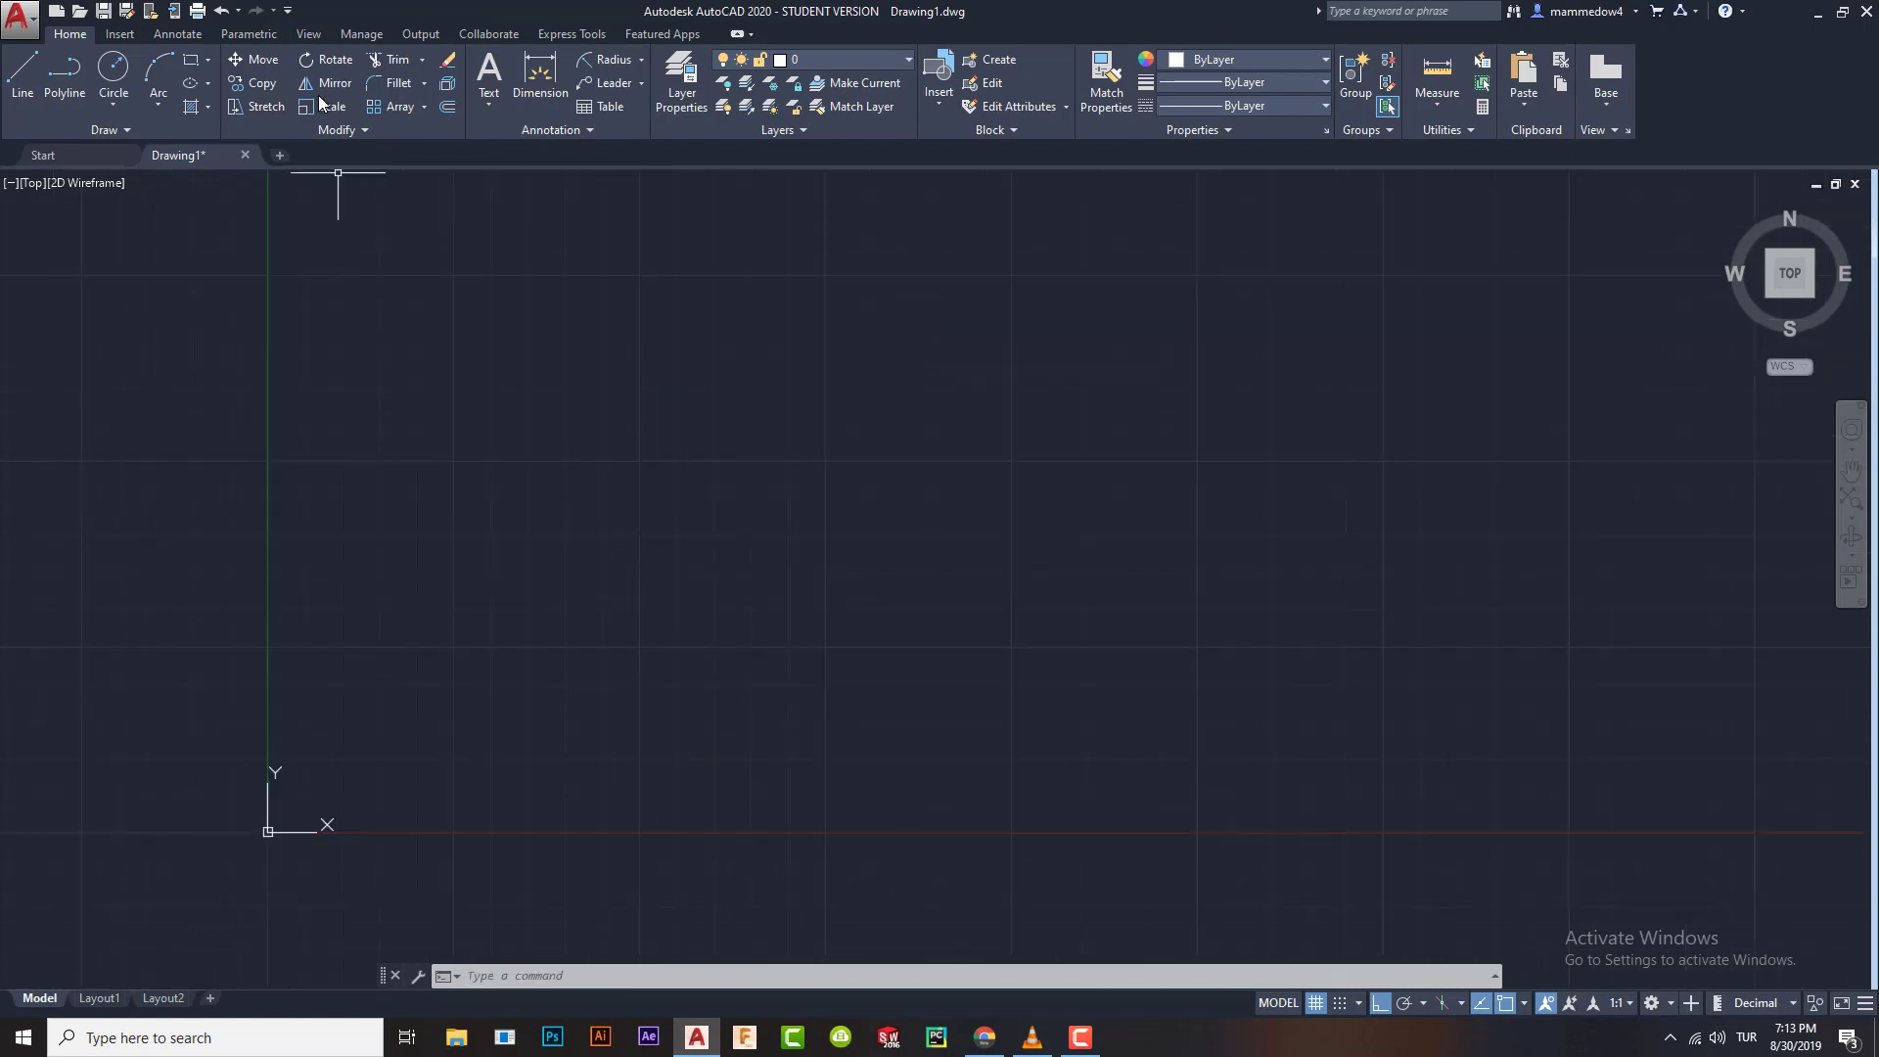